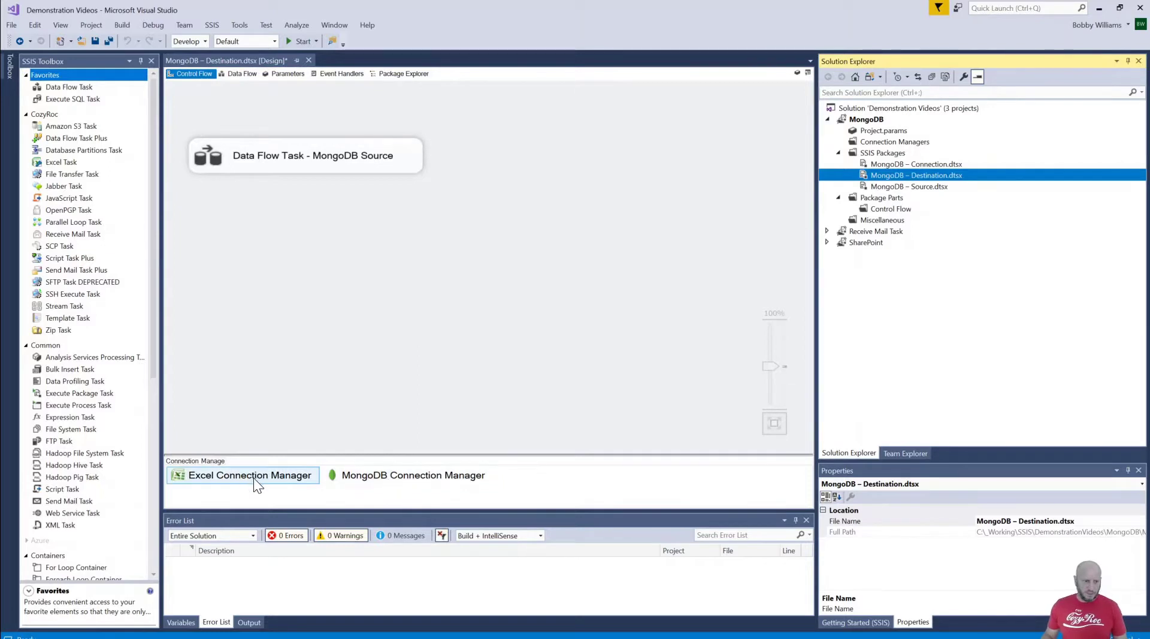
- Test the connection to the sample_training database in the MongoDB Connection Manager, and accept its settings
double_click(422, 476)
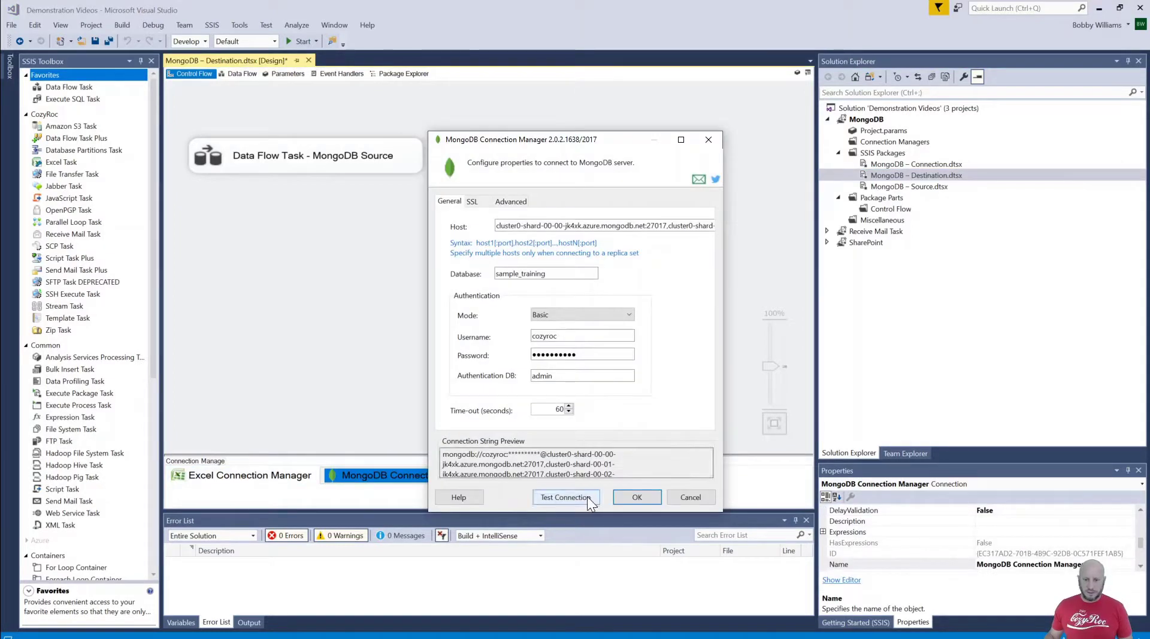
left_click(570, 497)
left_click(724, 348)
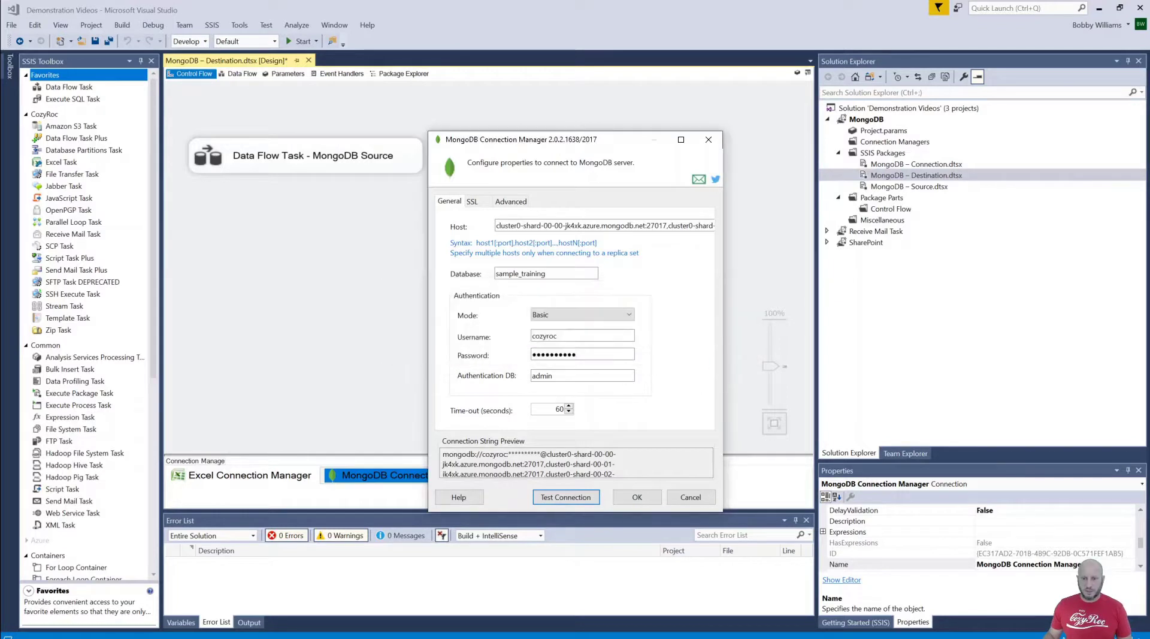
left_click(634, 499)
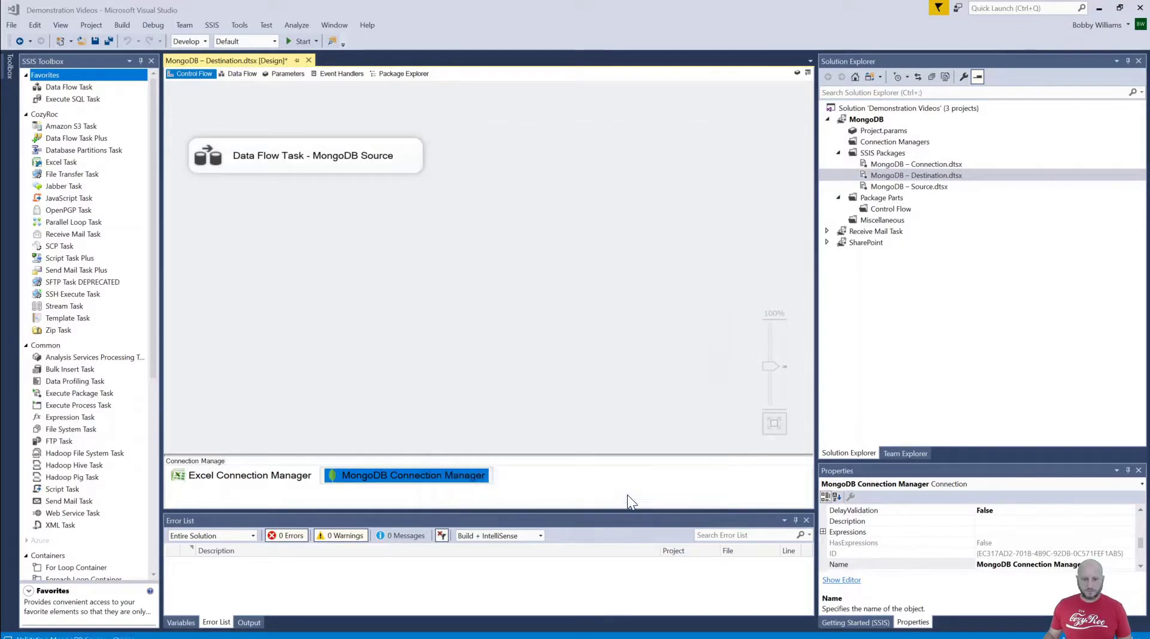
- Review the workbook path in the Excel Connection Manager and accept the stories.xls file
double_click(261, 480)
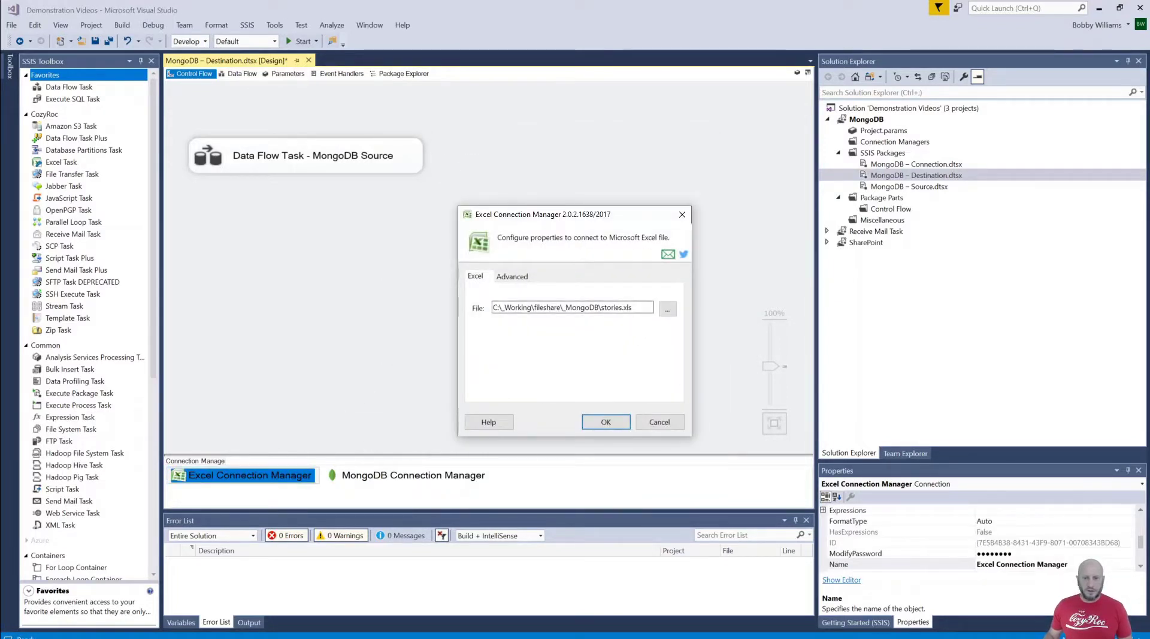
left_click_drag(633, 308, 601, 308)
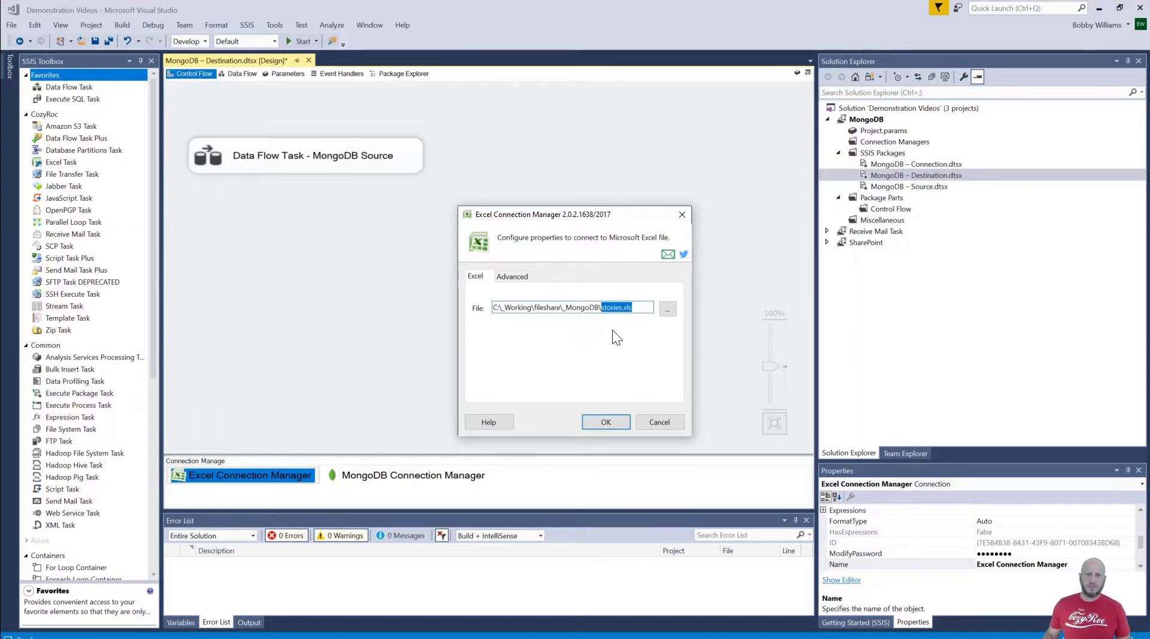
left_click(606, 422)
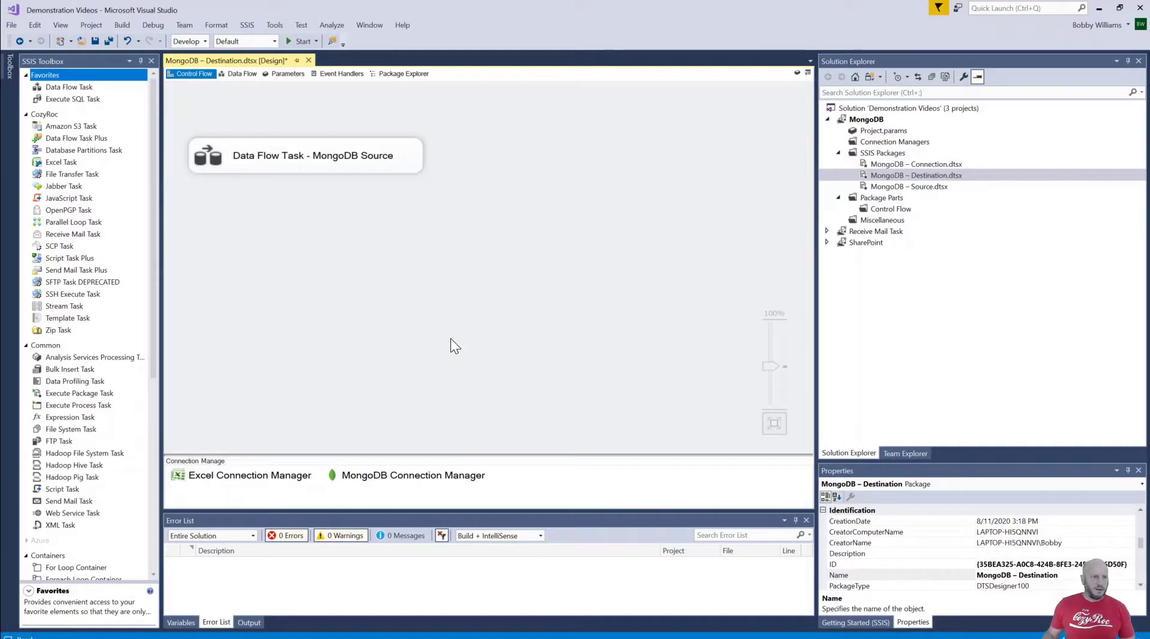
- Delete the MongoDB Source data flow task from the control flow and add a new Data Flow Task in its place
left_click(315, 157)
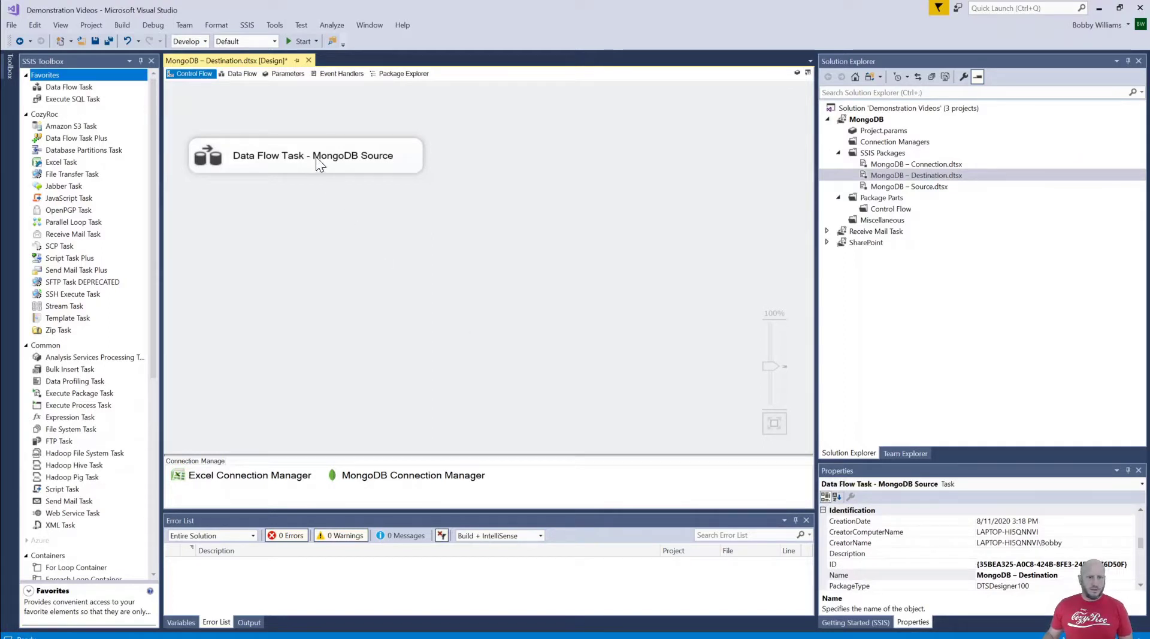
key("Delete")
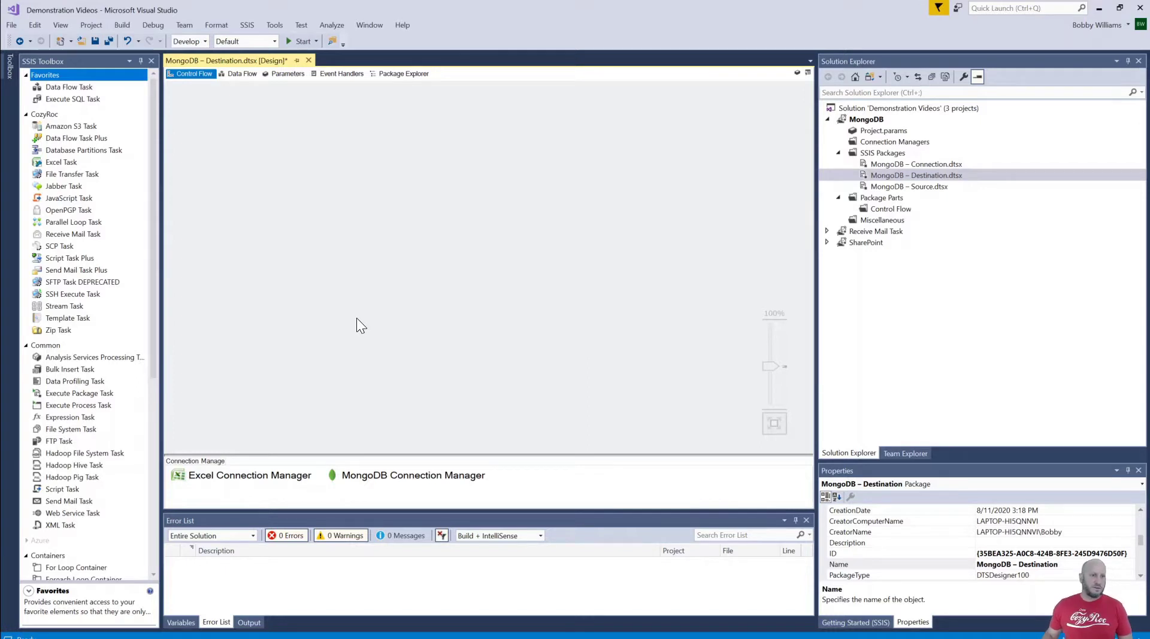
left_click_drag(59, 88, 209, 156)
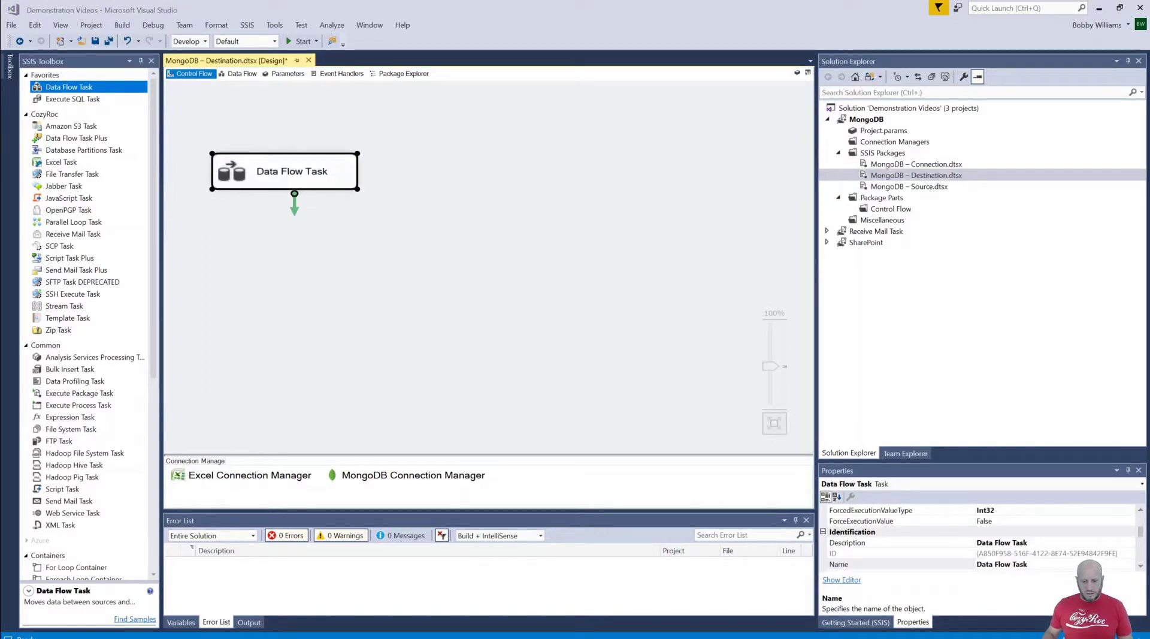
- Rename the new Data Flow Task as "Data Flow Task - MongoDB - Create"
right_click(299, 166)
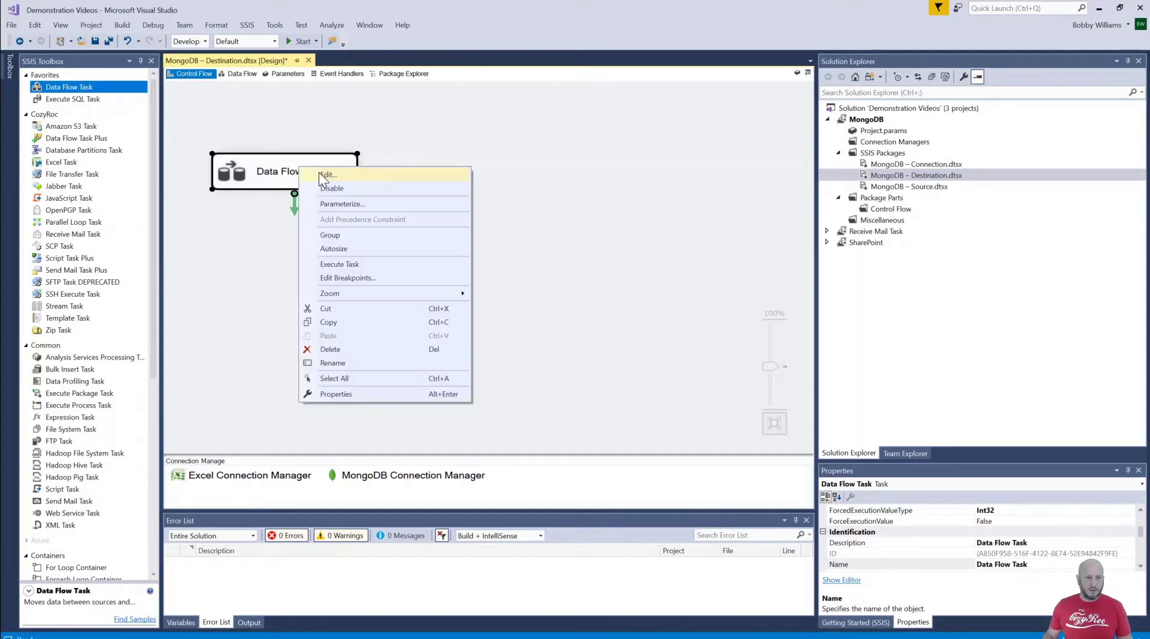
left_click(333, 362)
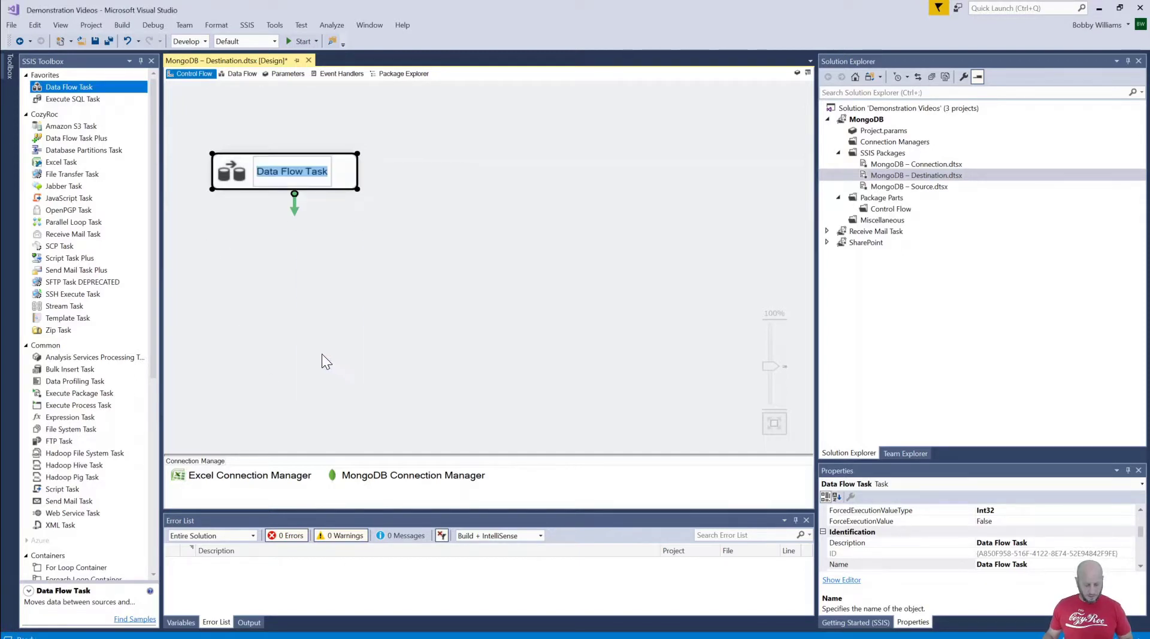
type("Data Flow Task - MongoDB - Create")
left_click(324, 353)
left_click(281, 178)
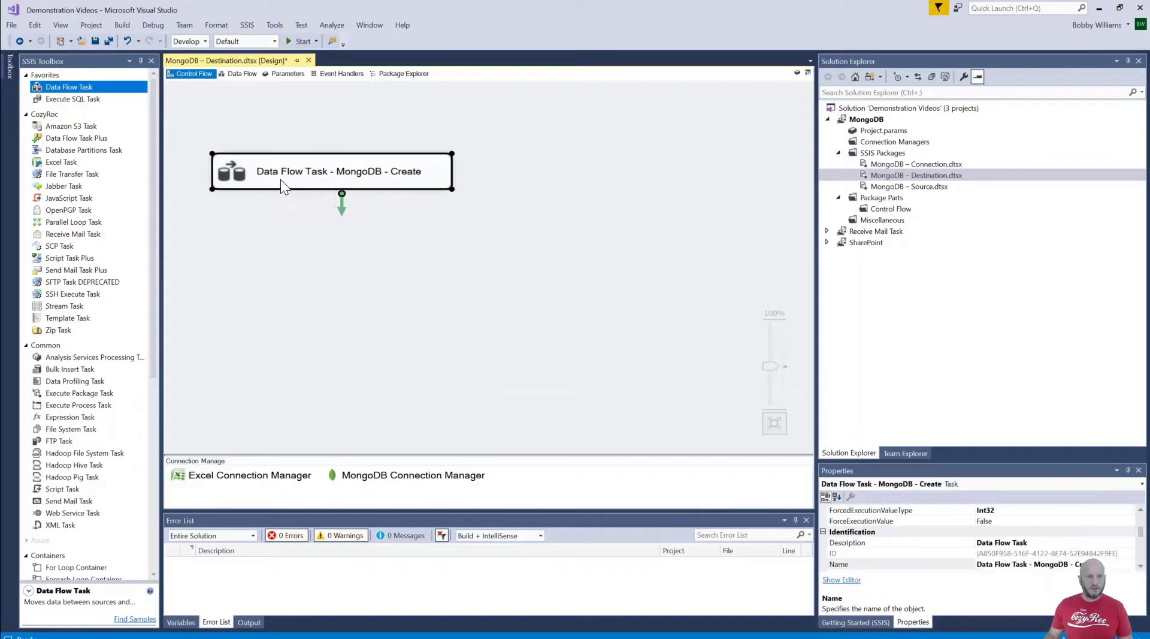
- Open the data flow of the MongoDB Create task and add an Excel Source Plus component
double_click(280, 179)
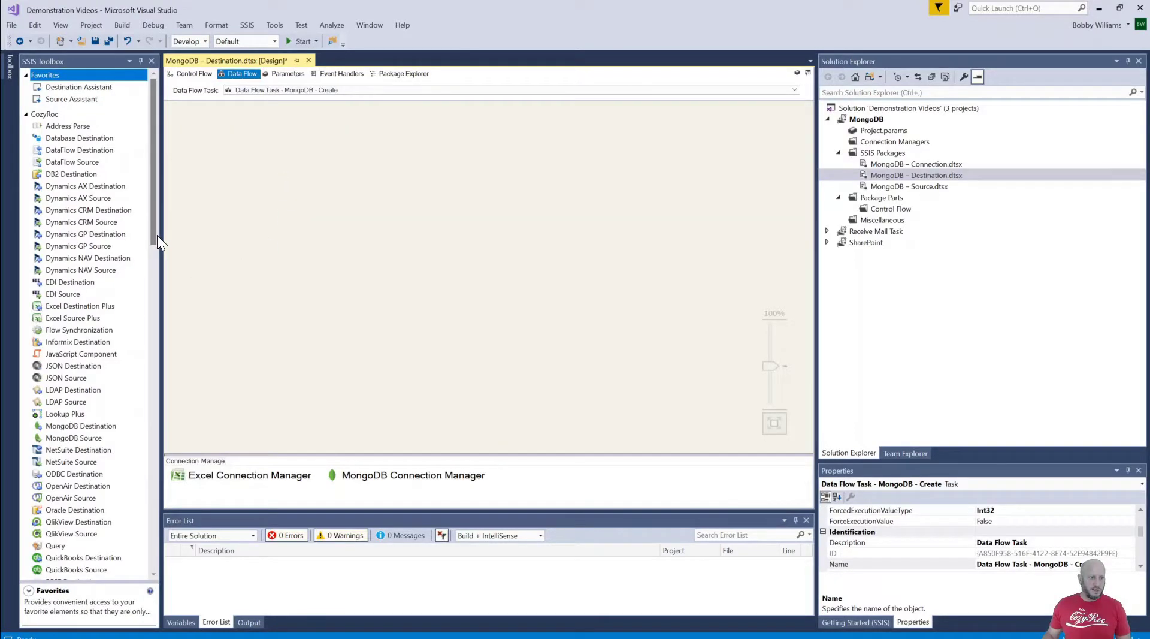
left_click_drag(78, 317, 215, 142)
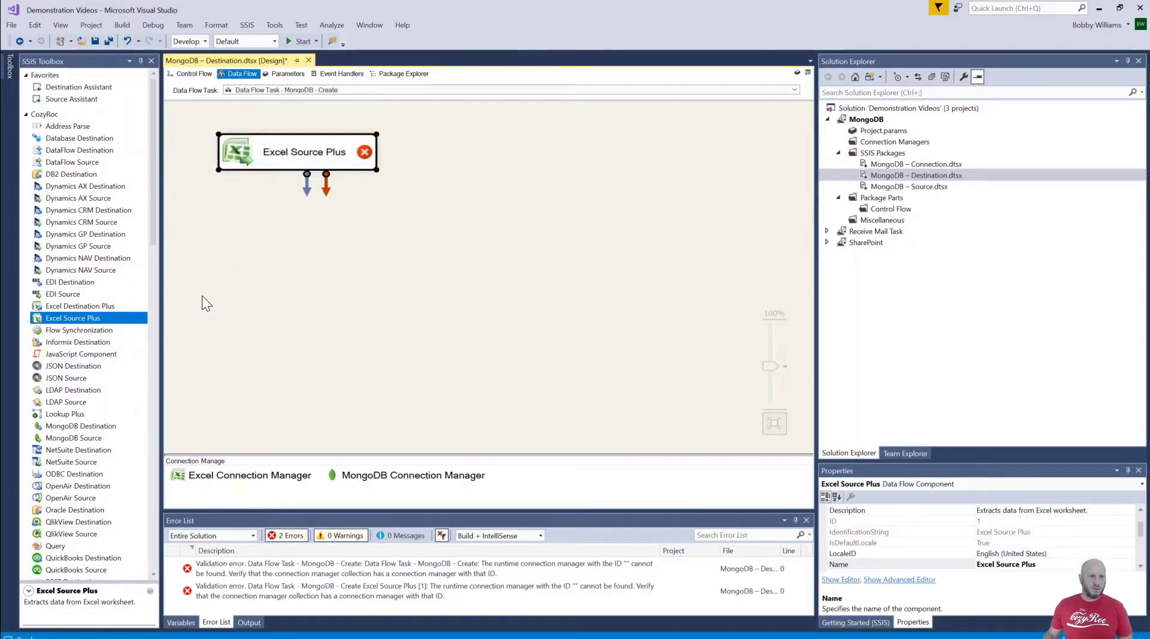
left_click(296, 317)
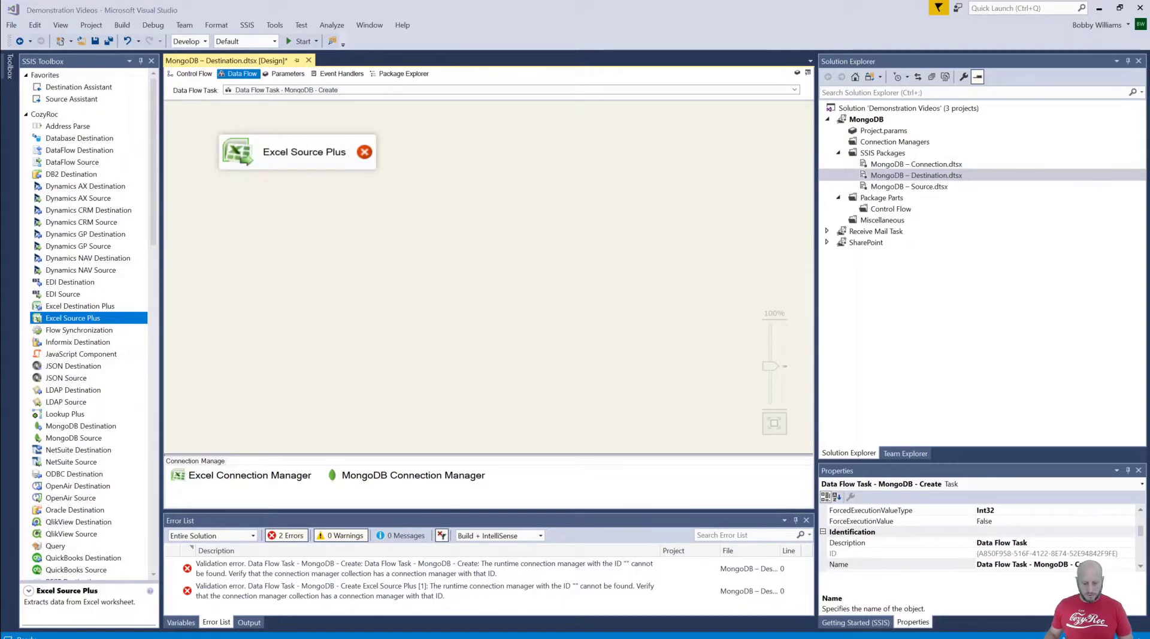
- Rename the Excel Source Plus component as "Excel Source Plus - New Story"
right_click(314, 157)
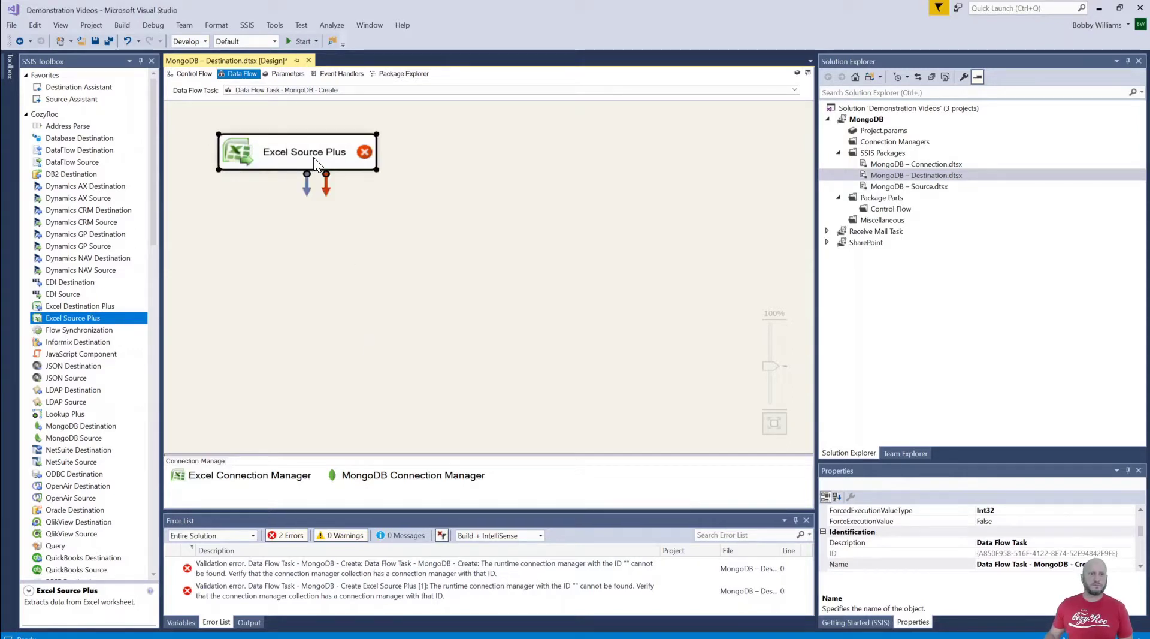
left_click(345, 310)
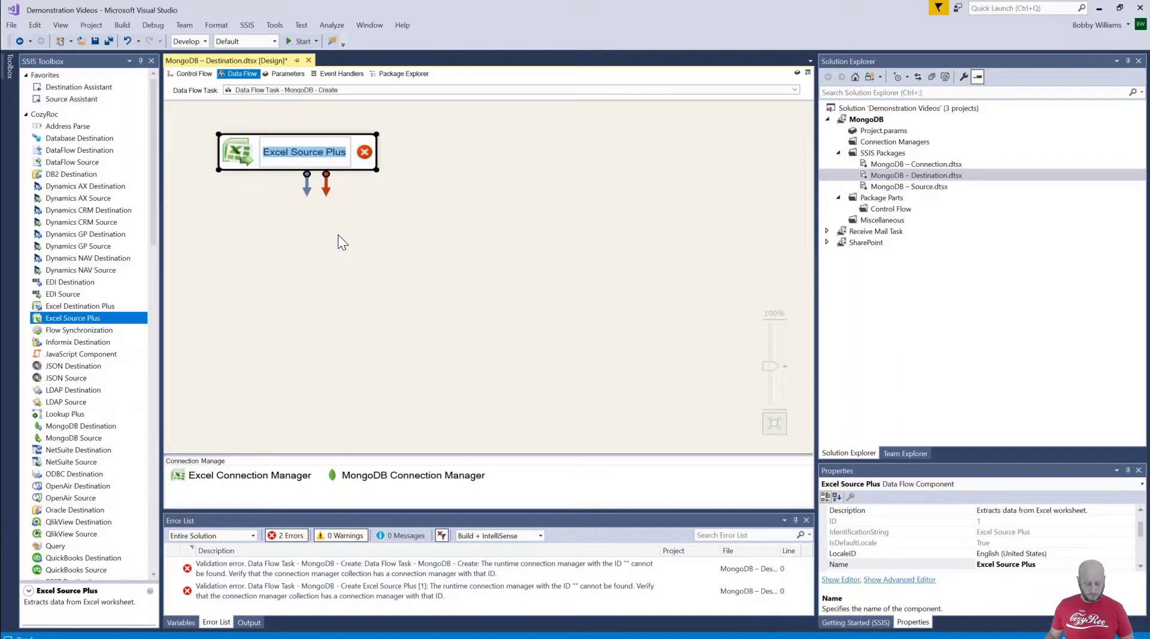
type("Excel Source Plus - New Story")
left_click(338, 234)
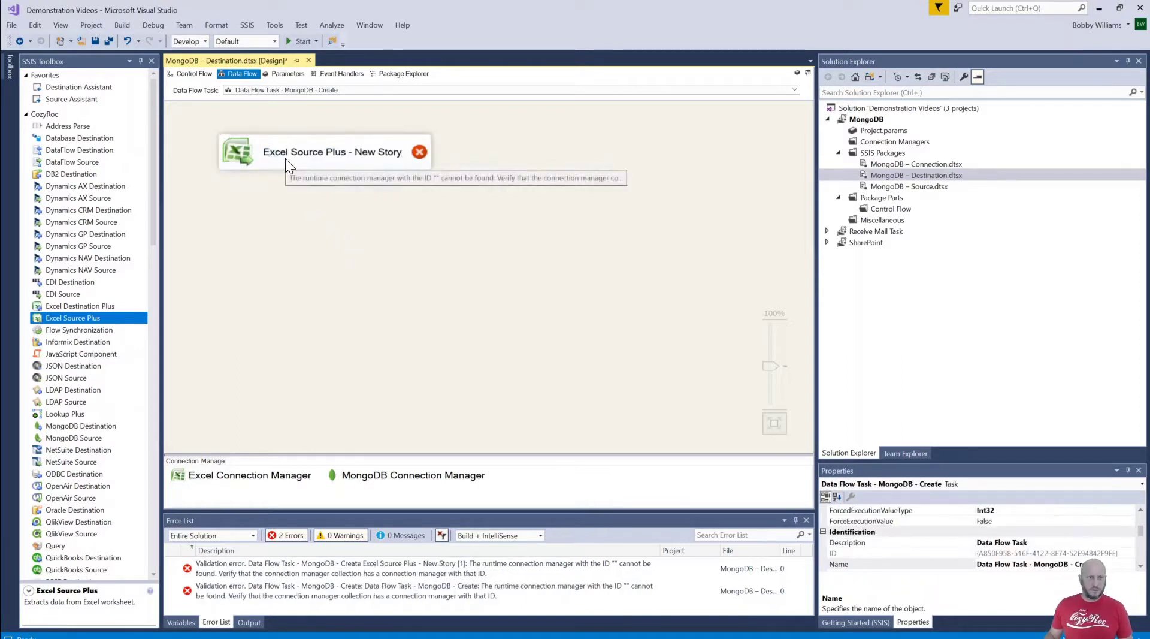
- Configure the Excel source to use the Excel Connection Manager and the New Story worksheet, and check the data preview
left_click(323, 160)
double_click(323, 160)
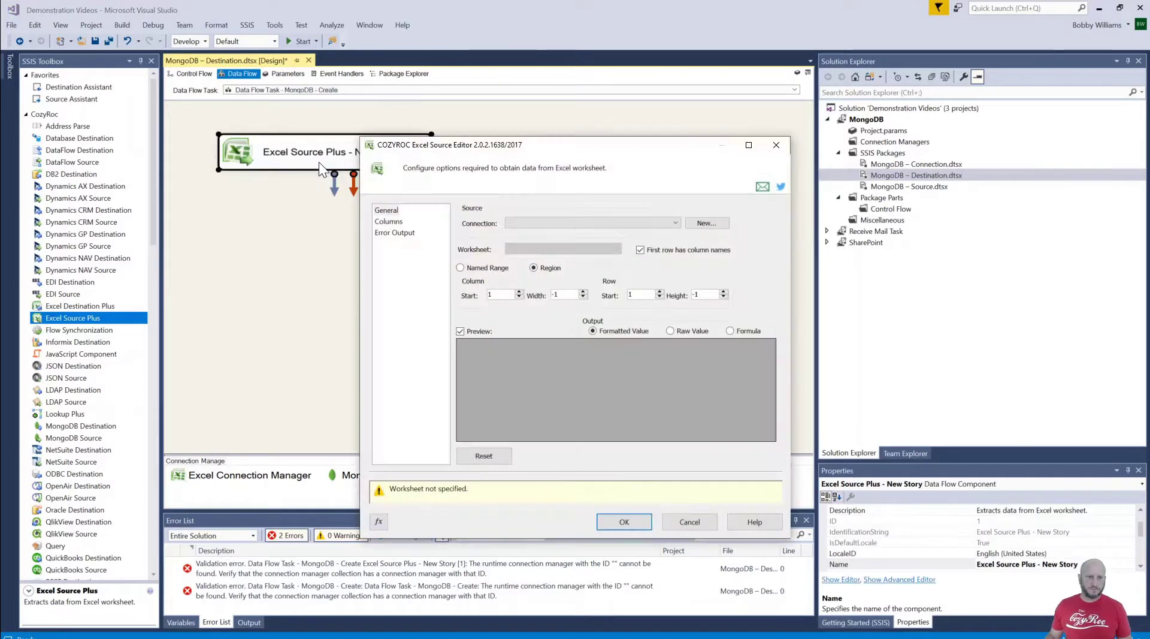
left_click(606, 224)
left_click(596, 233)
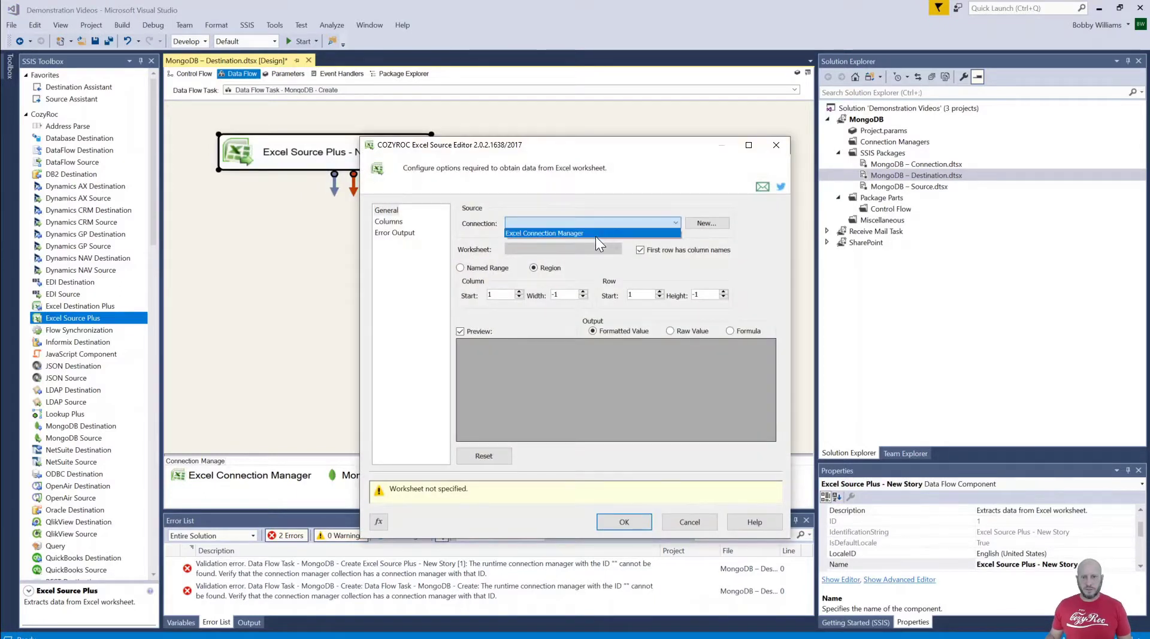
left_click(616, 249)
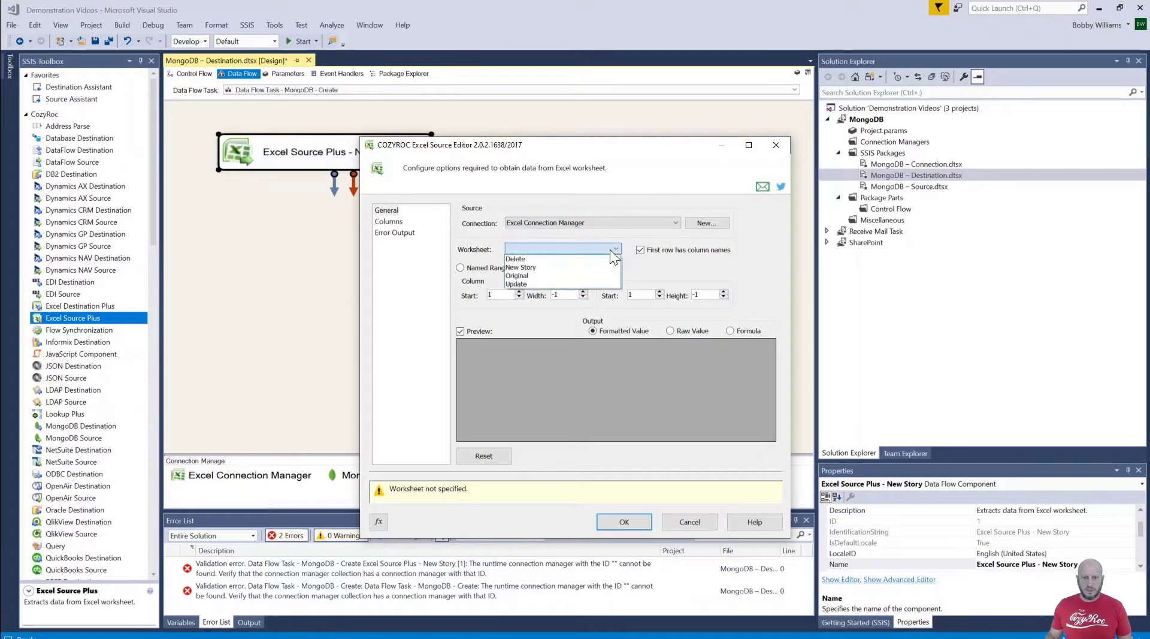
left_click(531, 267)
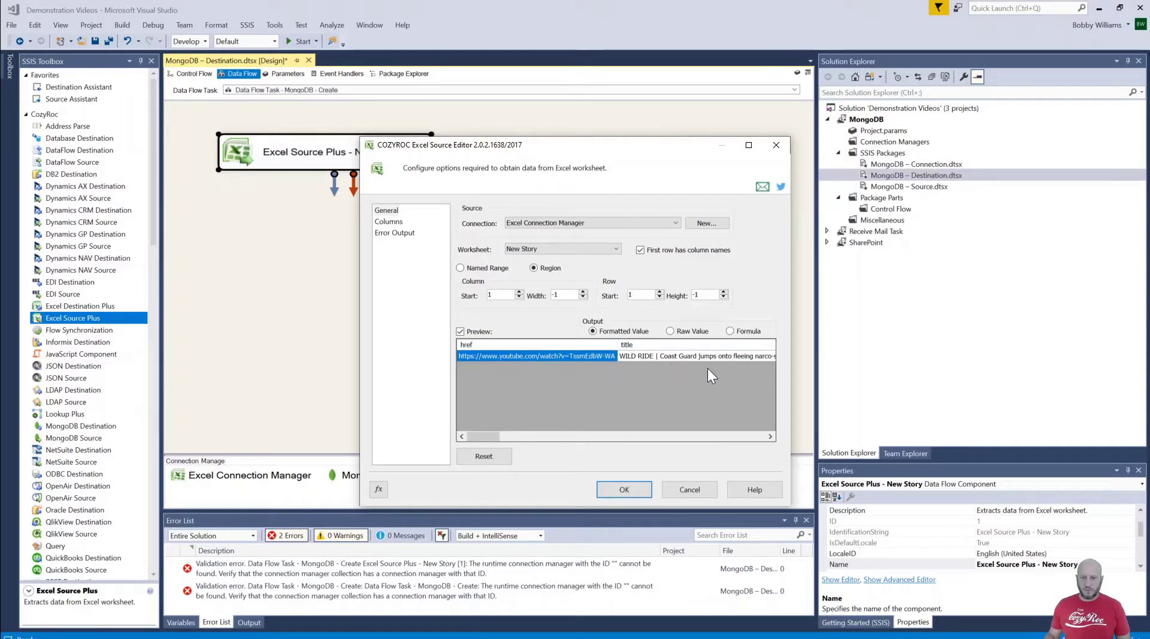
left_click_drag(486, 434, 463, 437)
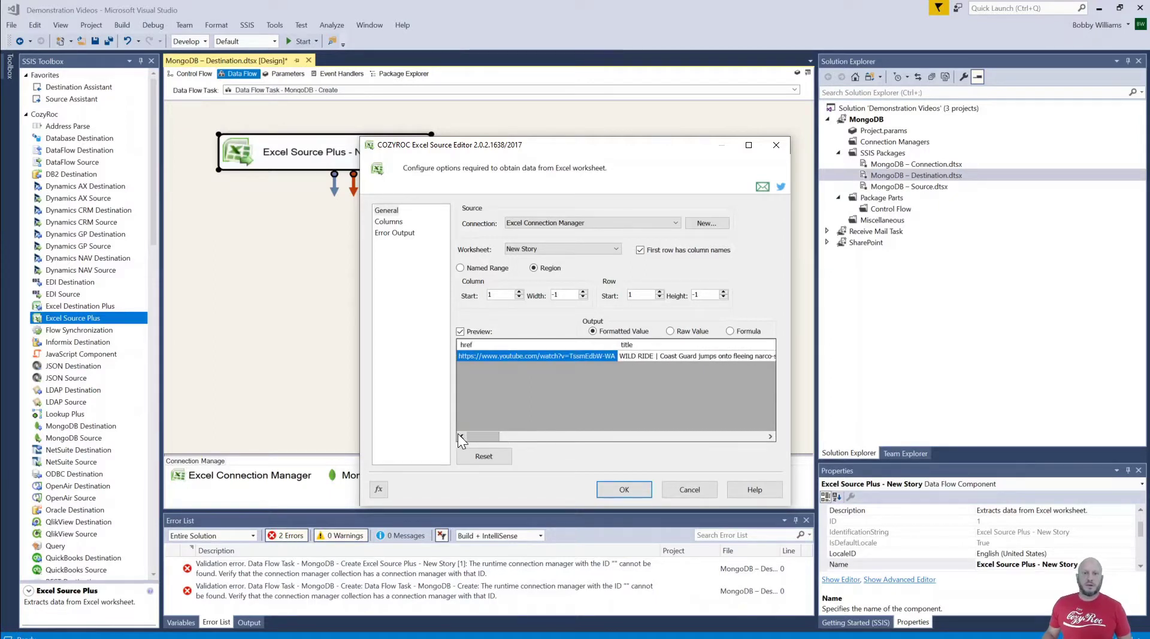
key("Return")
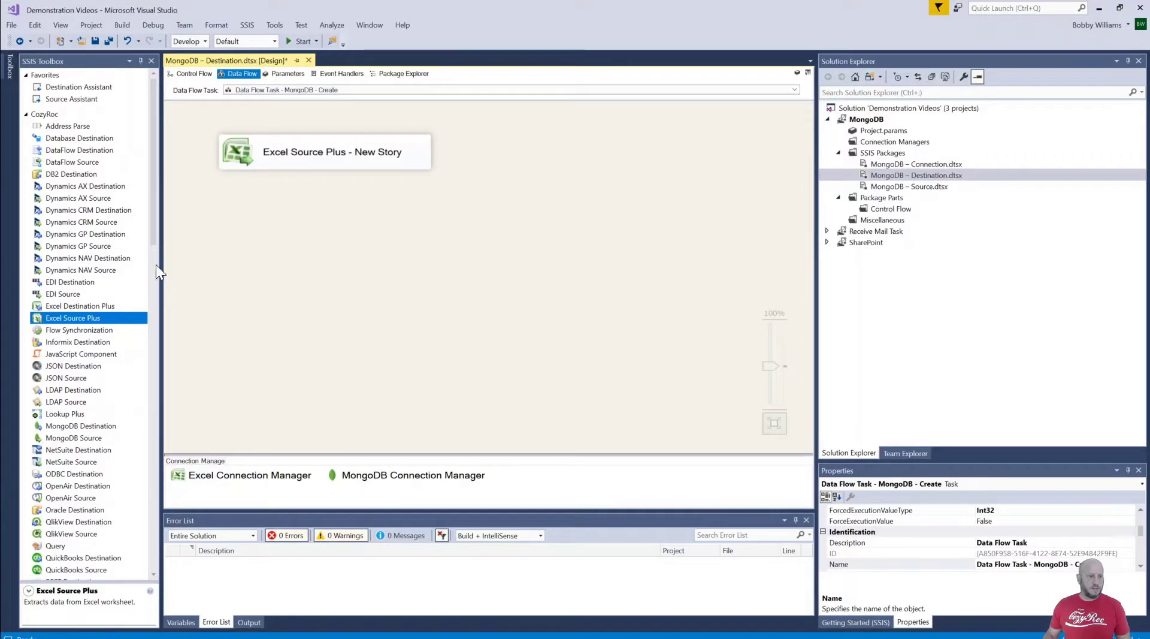
- Add a MongoDB Destination component to the data flow below the Excel source
left_click_drag(152, 233, 157, 303)
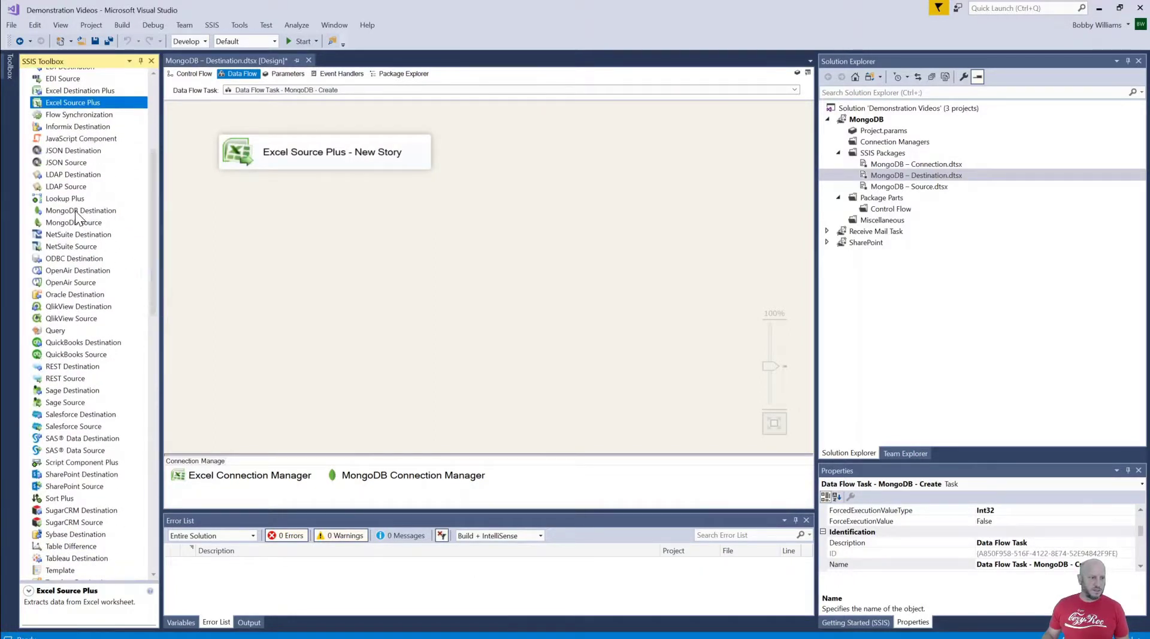
left_click_drag(79, 211, 241, 243)
left_click(528, 275)
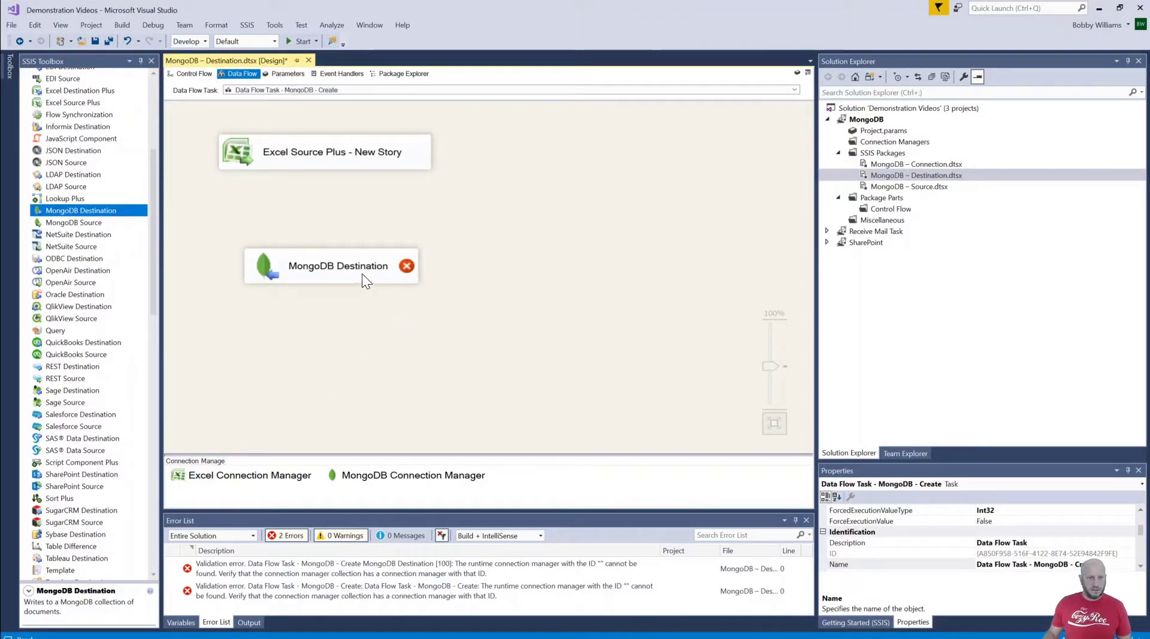
left_click(330, 162)
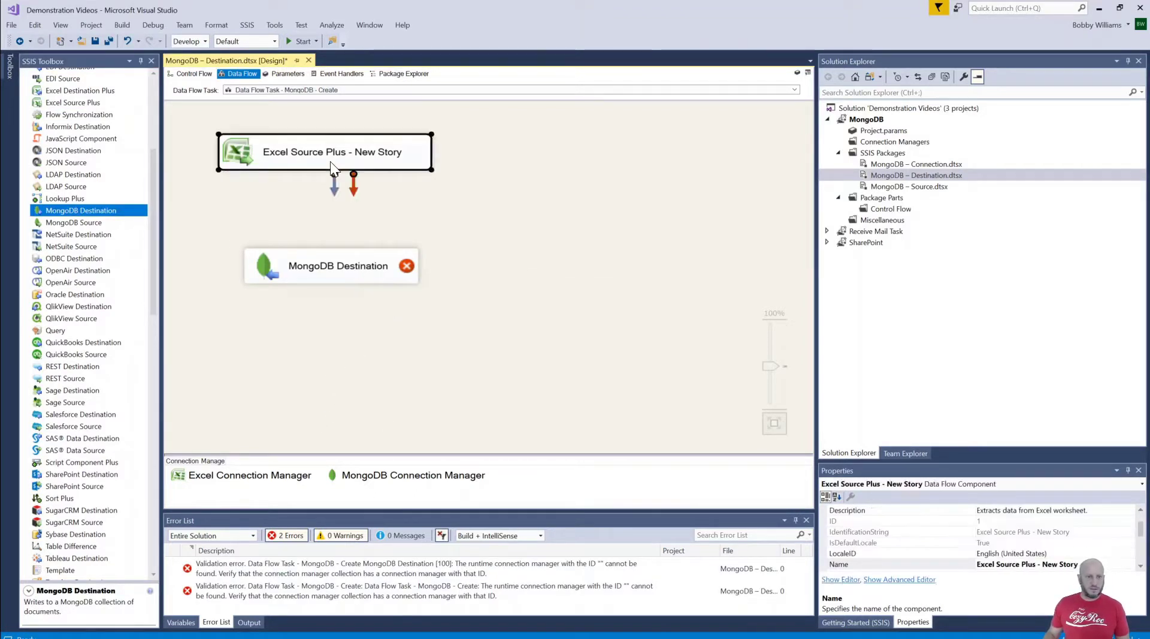
- Configure the MongoDB Destination with the MongoDB Connection Manager, the Create action and the stories collection, and review its column mapping
double_click(351, 259)
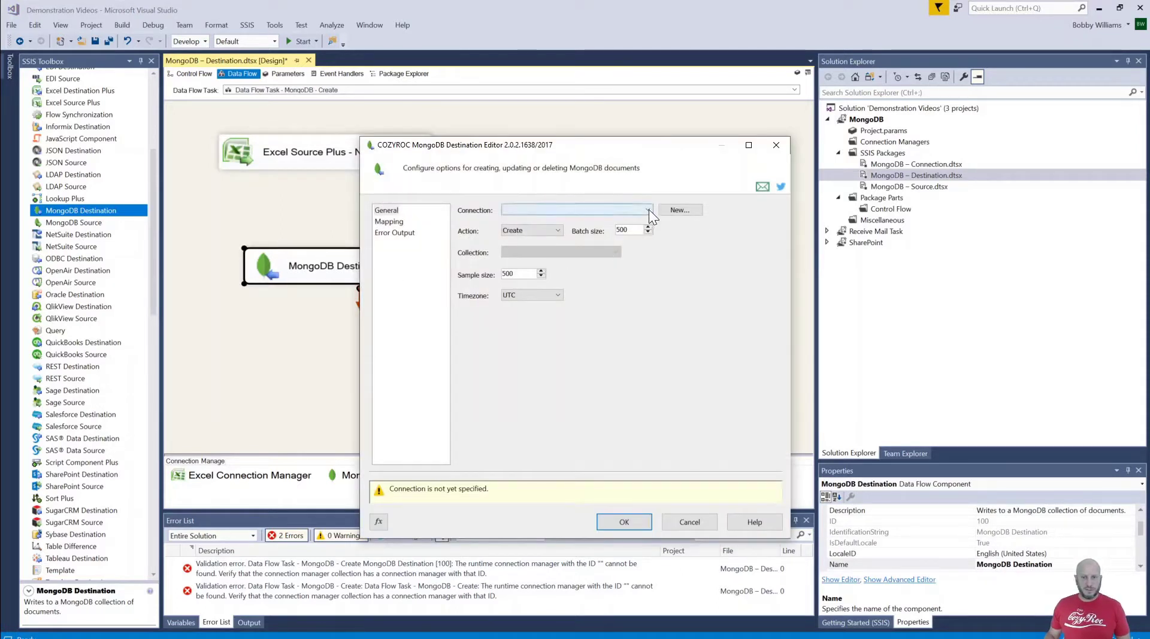
left_click(647, 210)
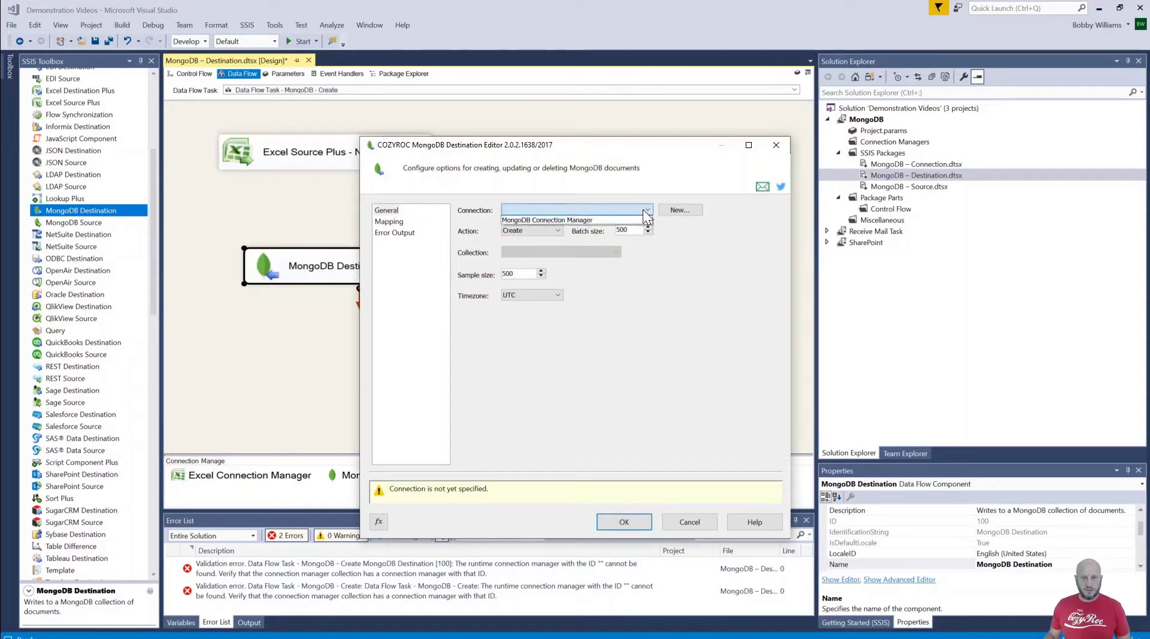
left_click(563, 221)
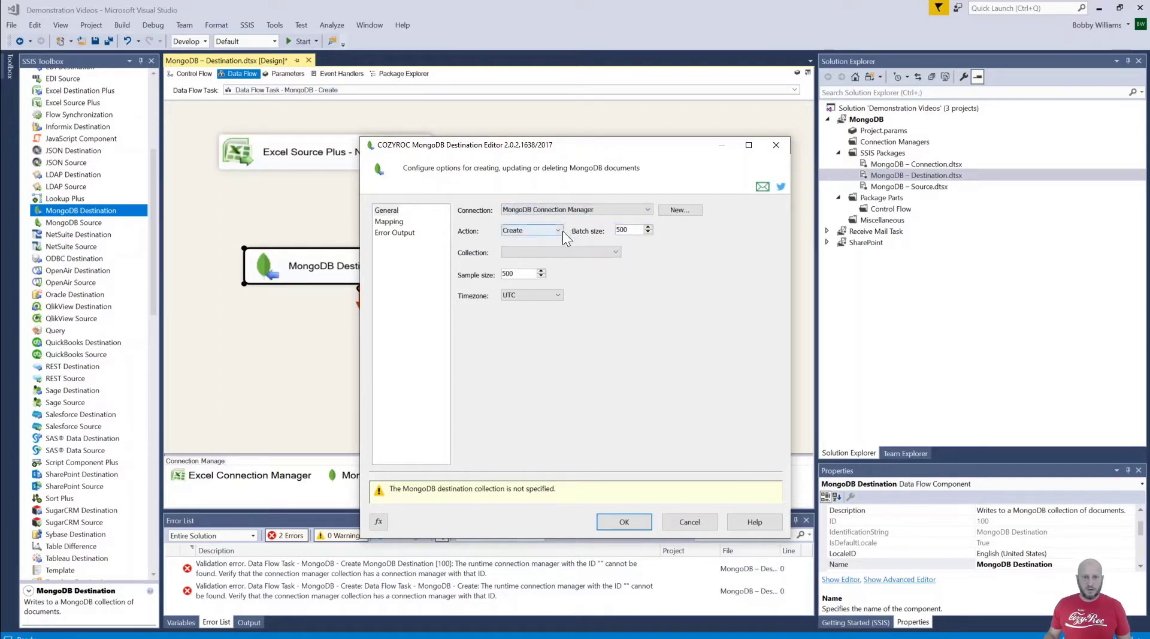
left_click(522, 229)
left_click(523, 239)
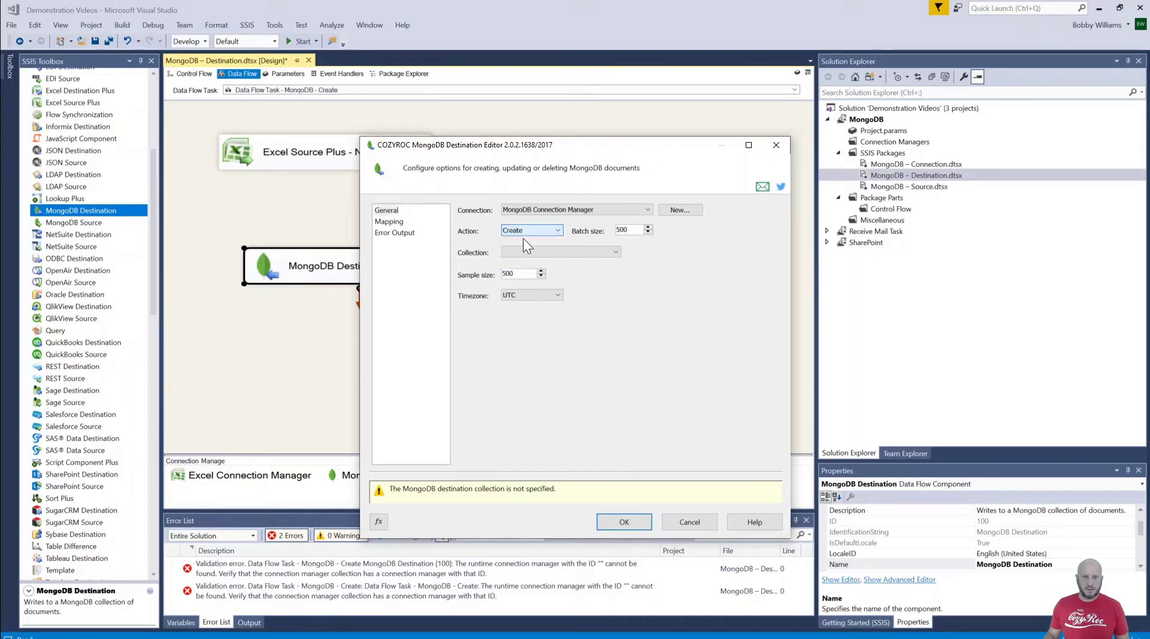
left_click(524, 252)
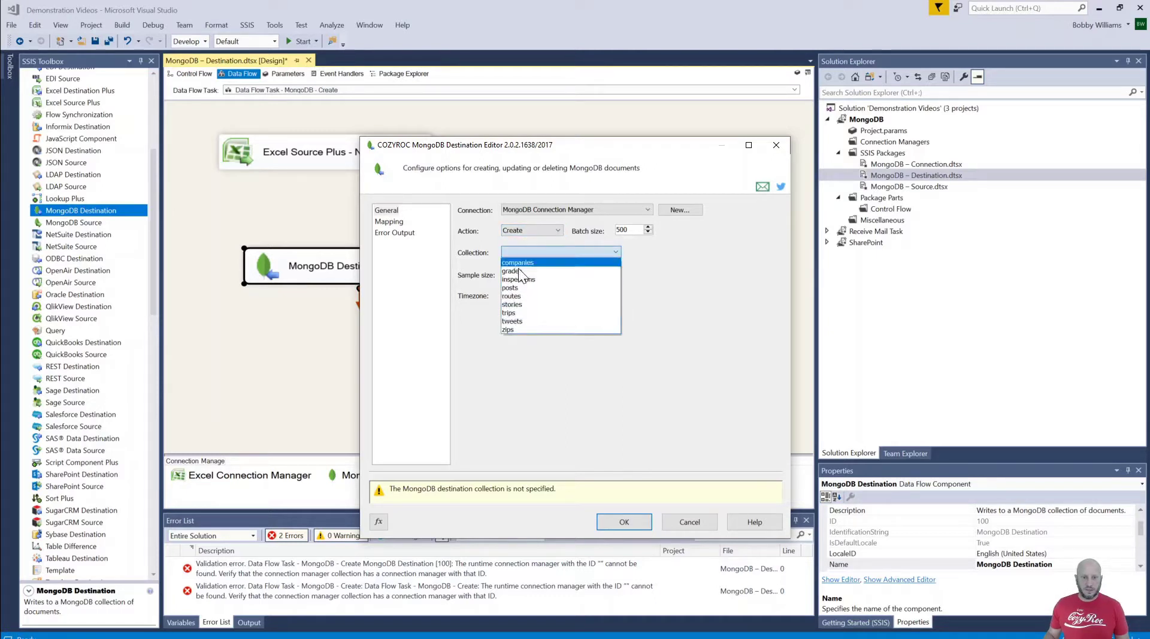
left_click(515, 305)
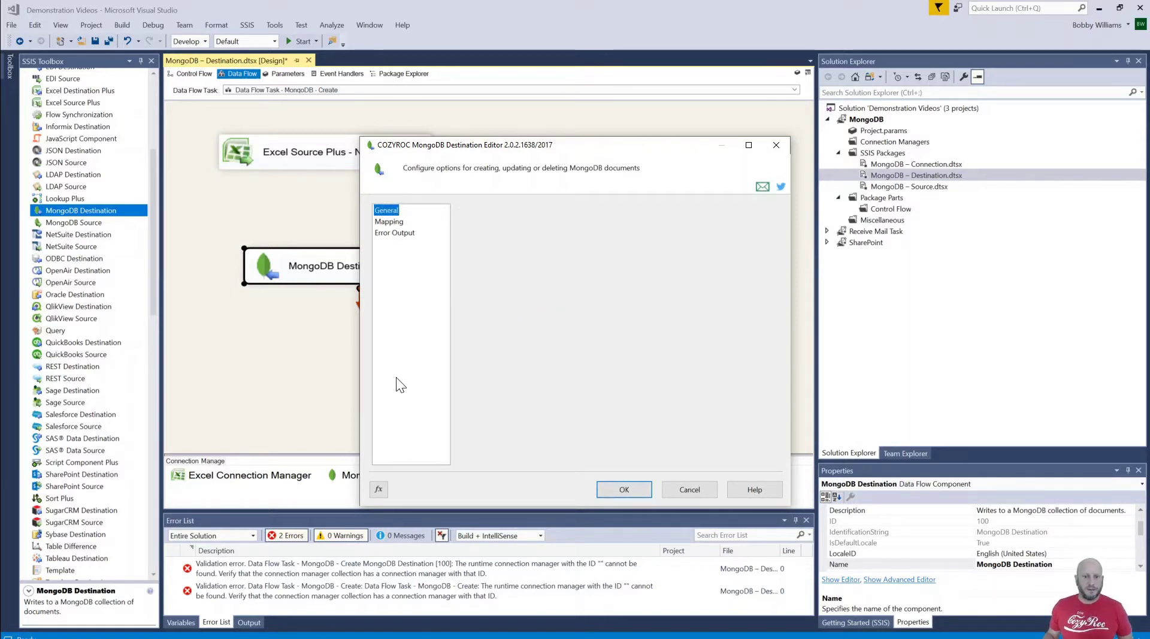
left_click(389, 221)
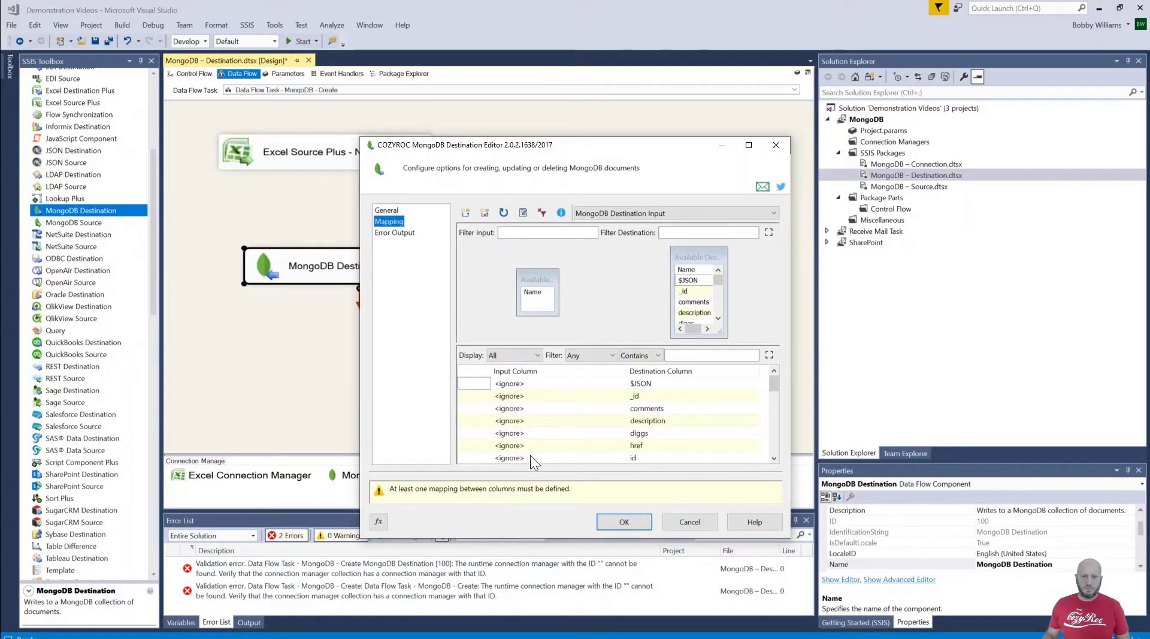
left_click(623, 524)
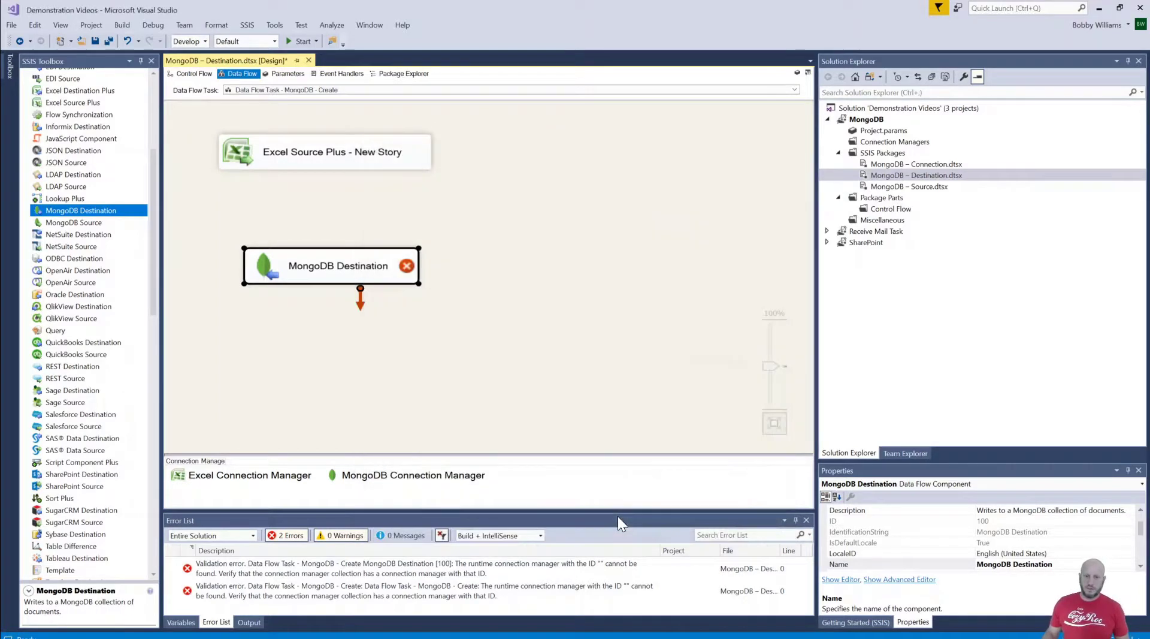
- Connect the Excel Source Plus Output of the New Story source to the MongoDB Destination Input
left_click(317, 168)
left_click_drag(335, 182, 334, 268)
left_click(483, 367)
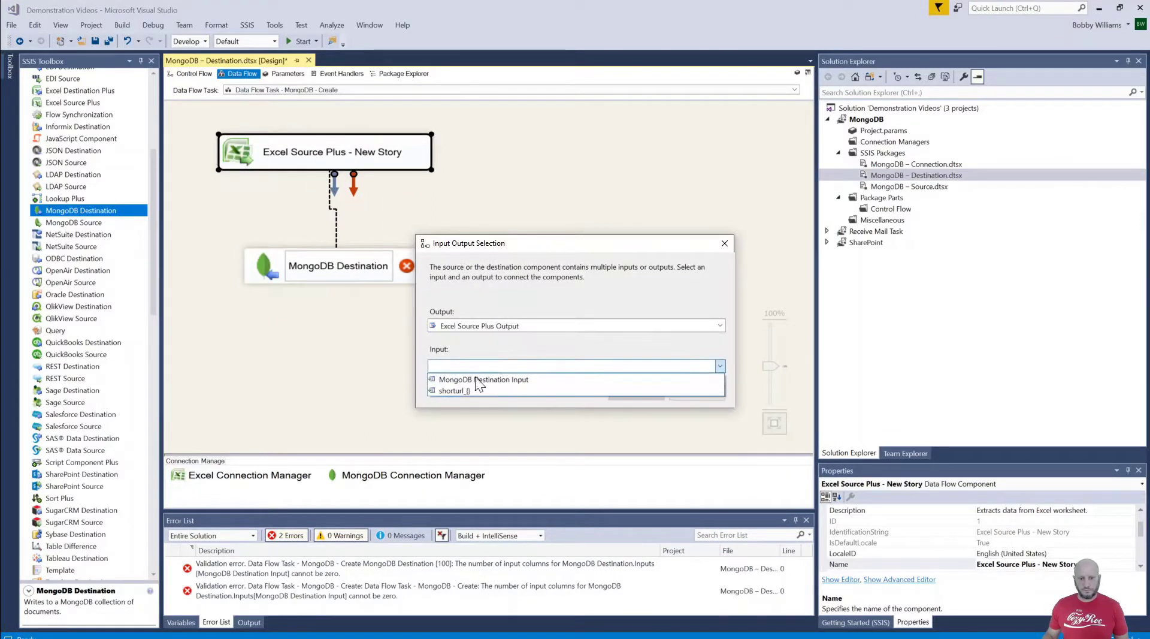
left_click(472, 377)
left_click(628, 393)
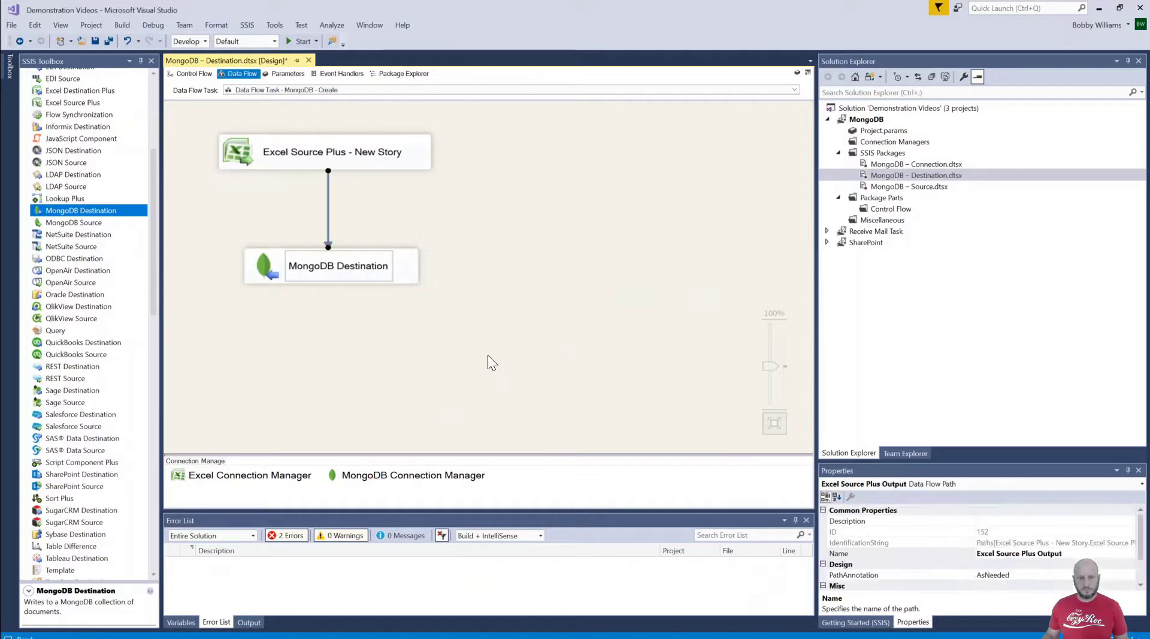
left_click(488, 355)
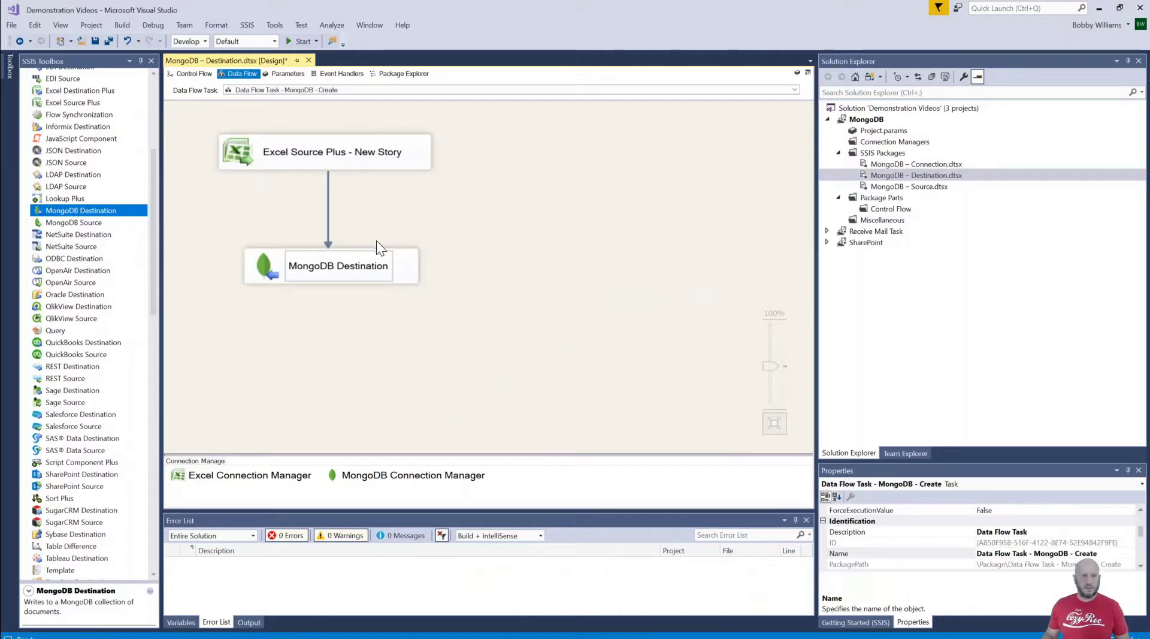
- Review the full column mapping of the MongoDB Destination and accept it
left_click(407, 275)
double_click(408, 275)
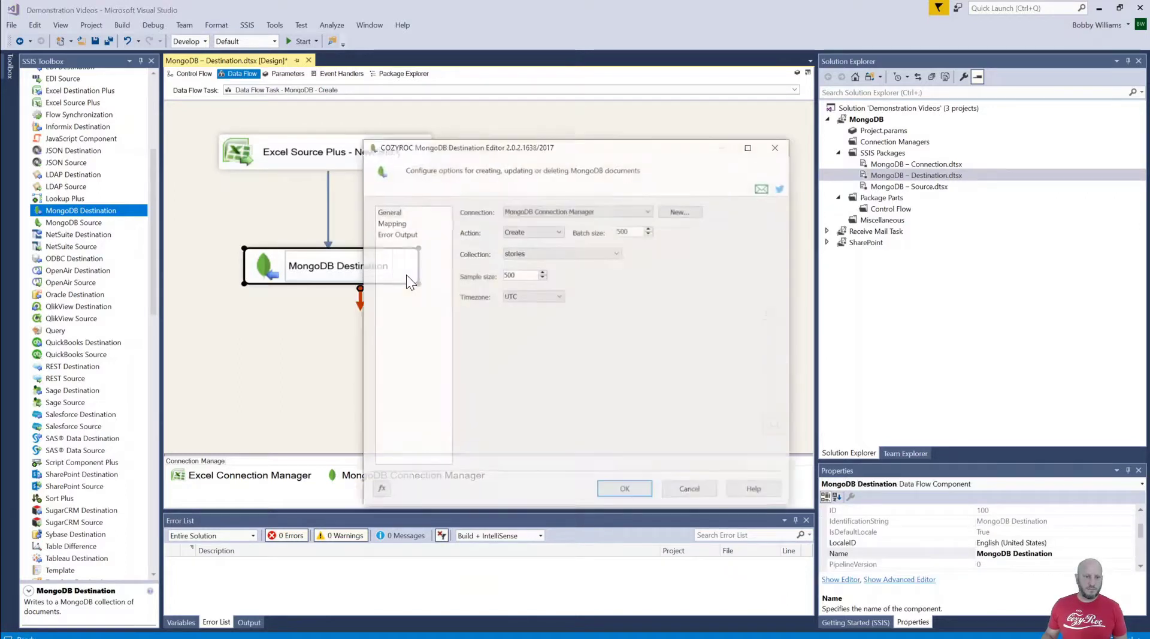
left_click(393, 223)
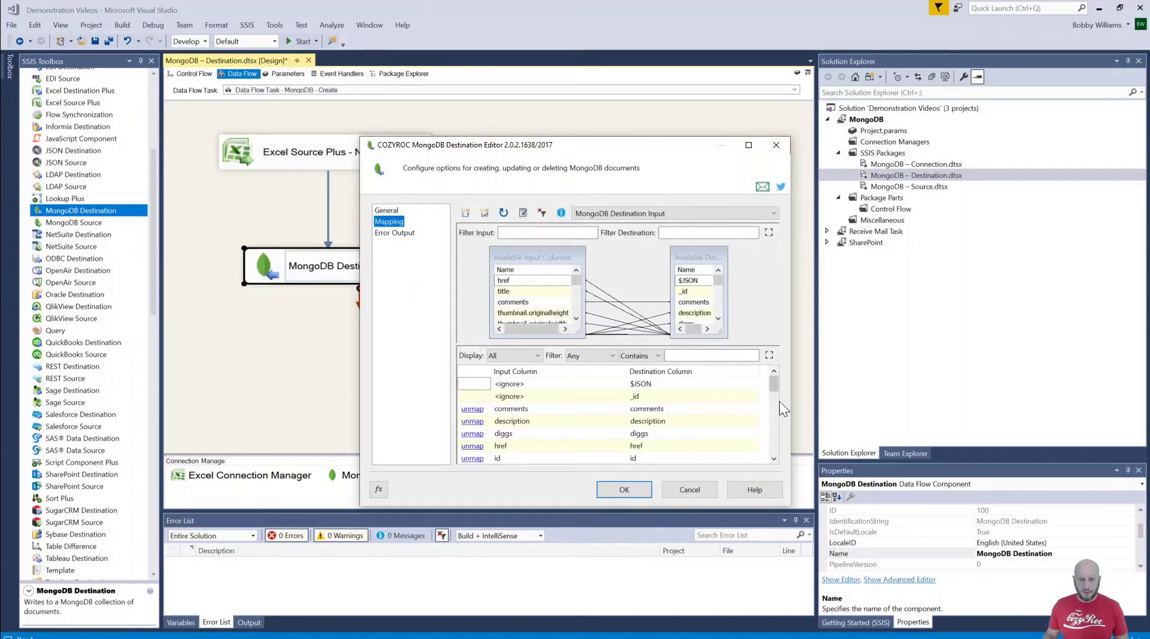
left_click_drag(773, 380, 788, 462)
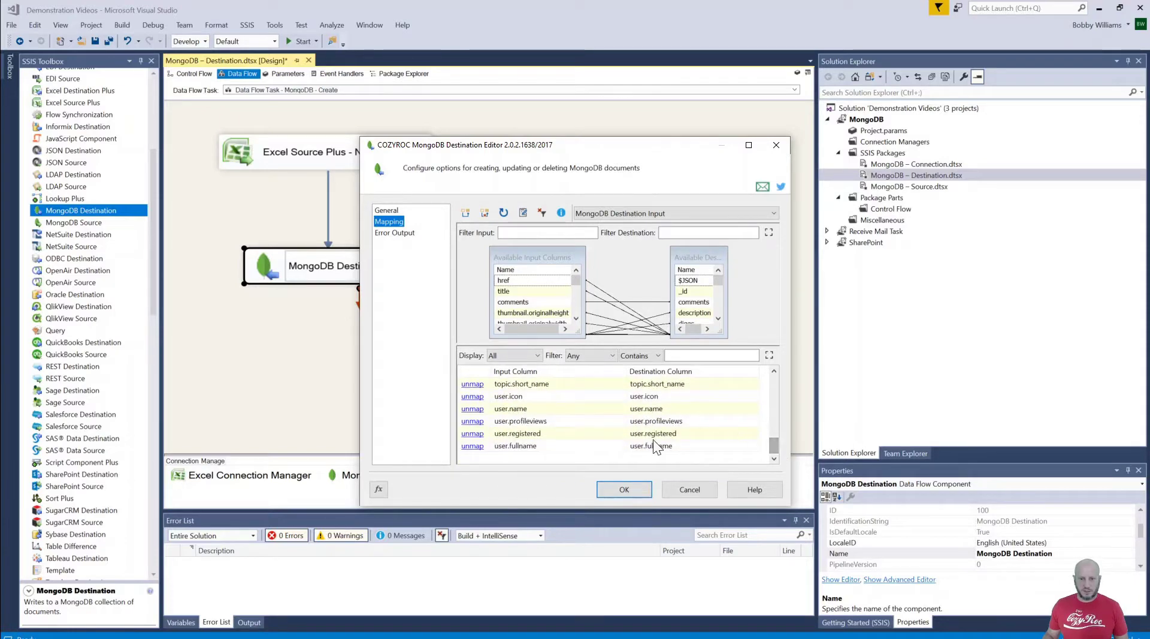
left_click(625, 491)
left_click(532, 365)
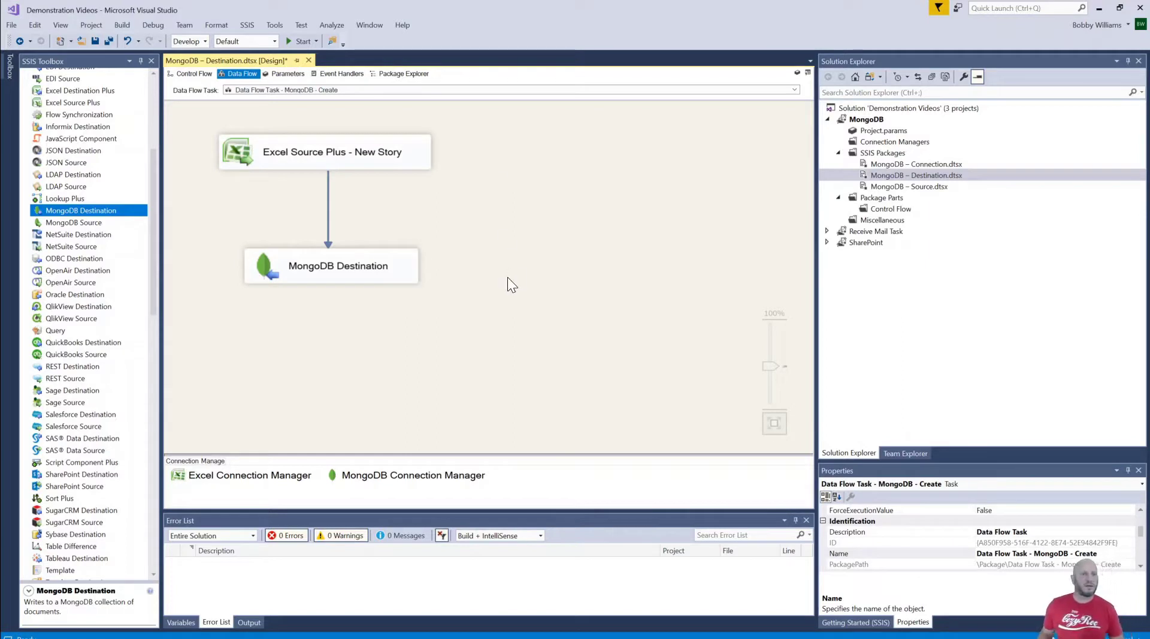
- Execute the MongoDB – Destination package, check the data flow run, and stop debugging
right_click(901, 175)
left_click(931, 198)
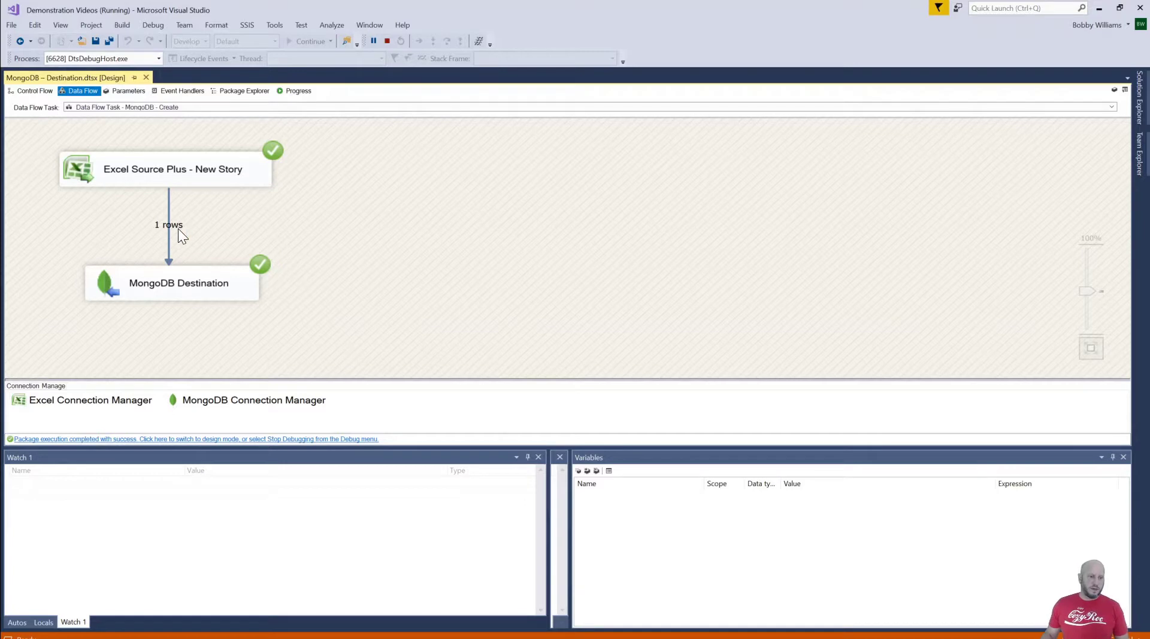
left_click(389, 40)
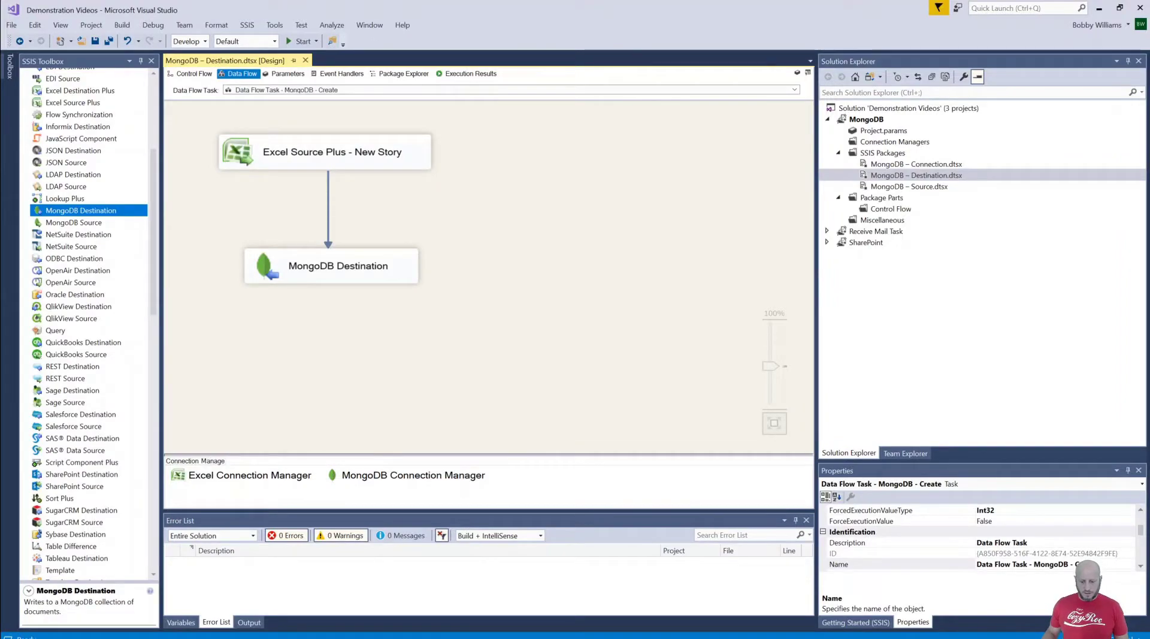
- Switch to MongoDB Atlas and rerun the "WILD RIDE" title filter on the stories collection to inspect the new document
key("alt+Tab")
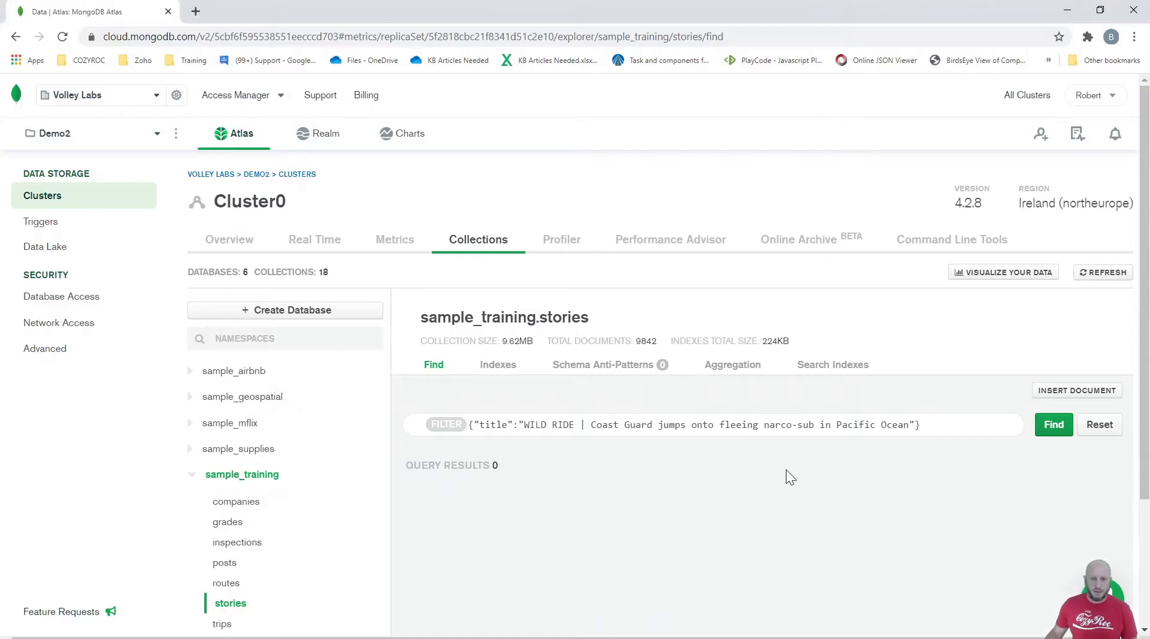
left_click(1054, 425)
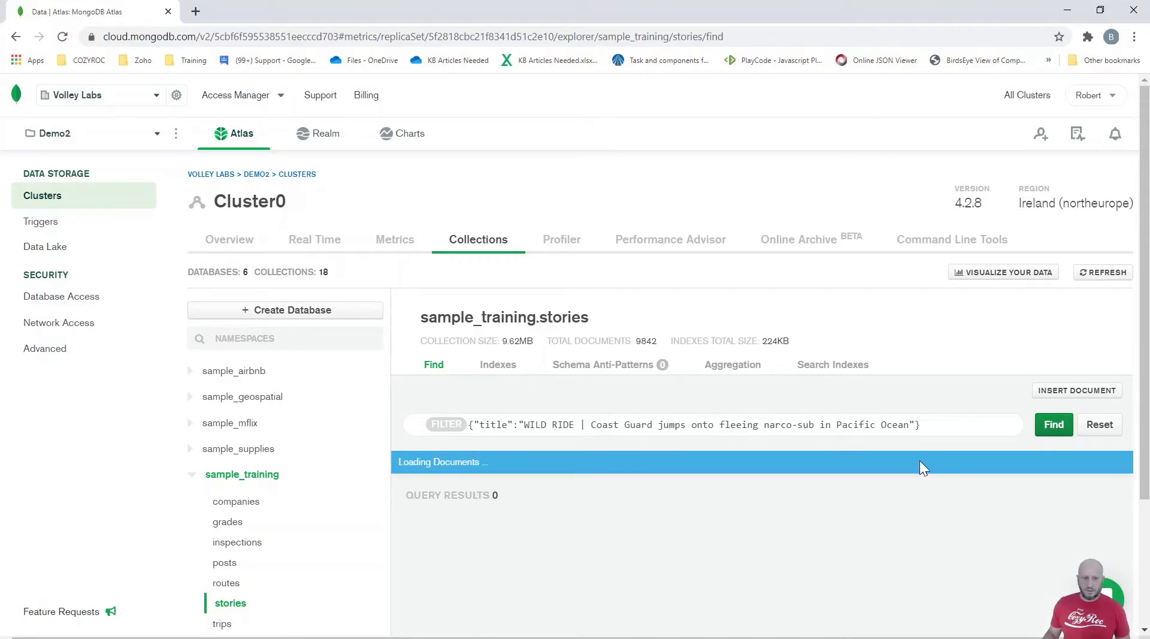
scroll(959, 527, "down", 1)
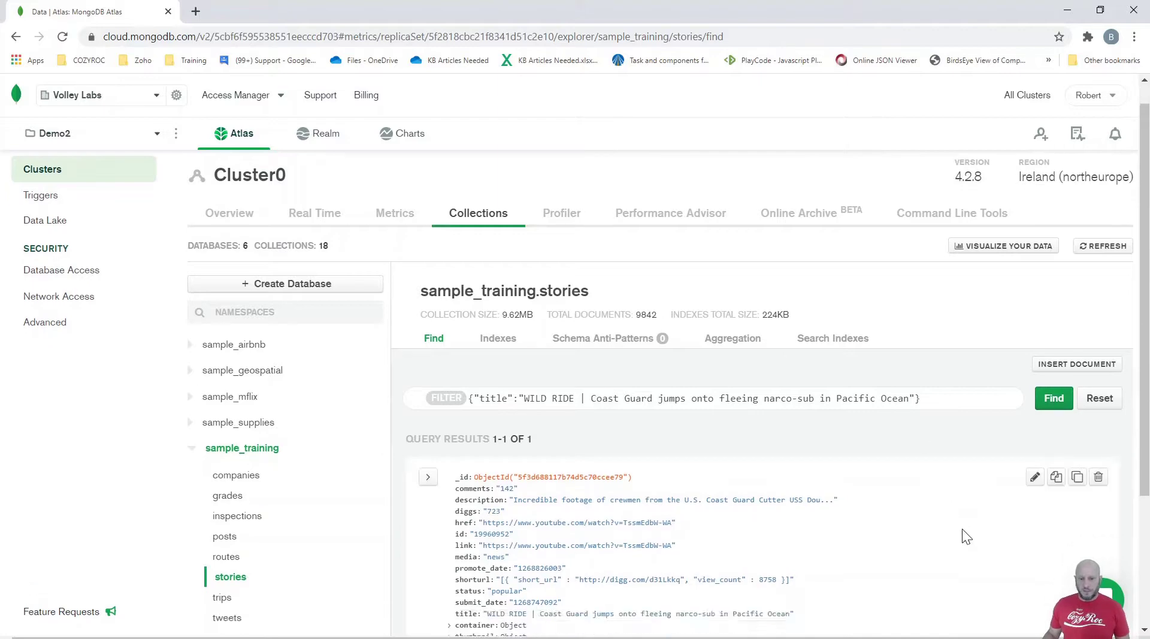
scroll(963, 528, "down", 3)
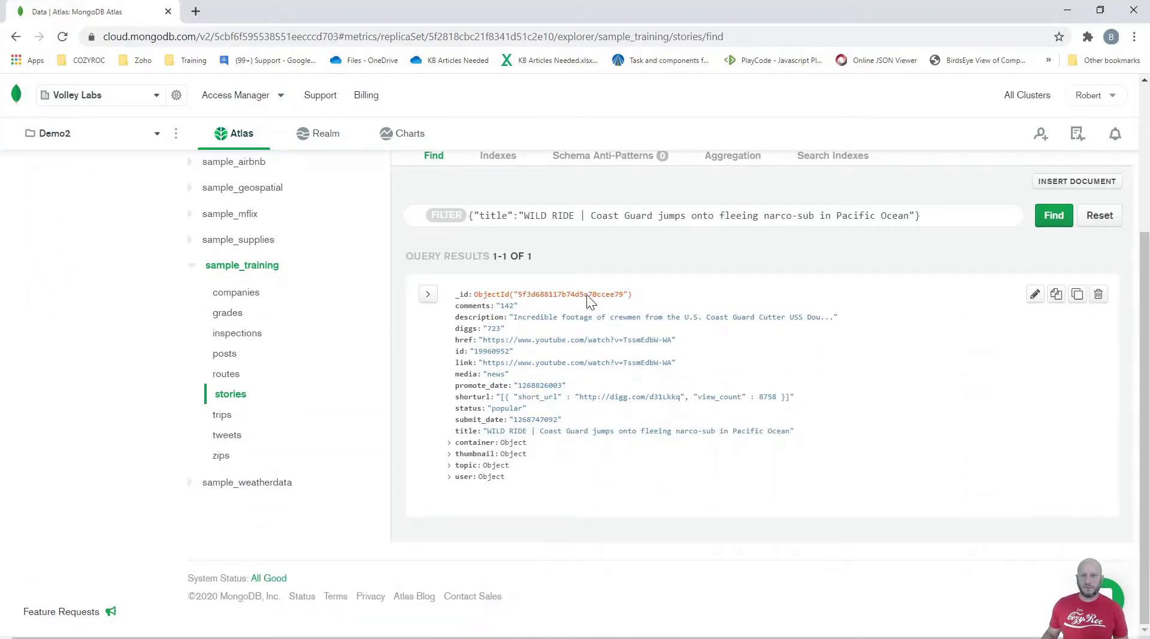
- Open the new story document for editing and copy its ObjectId value
left_click(1034, 294)
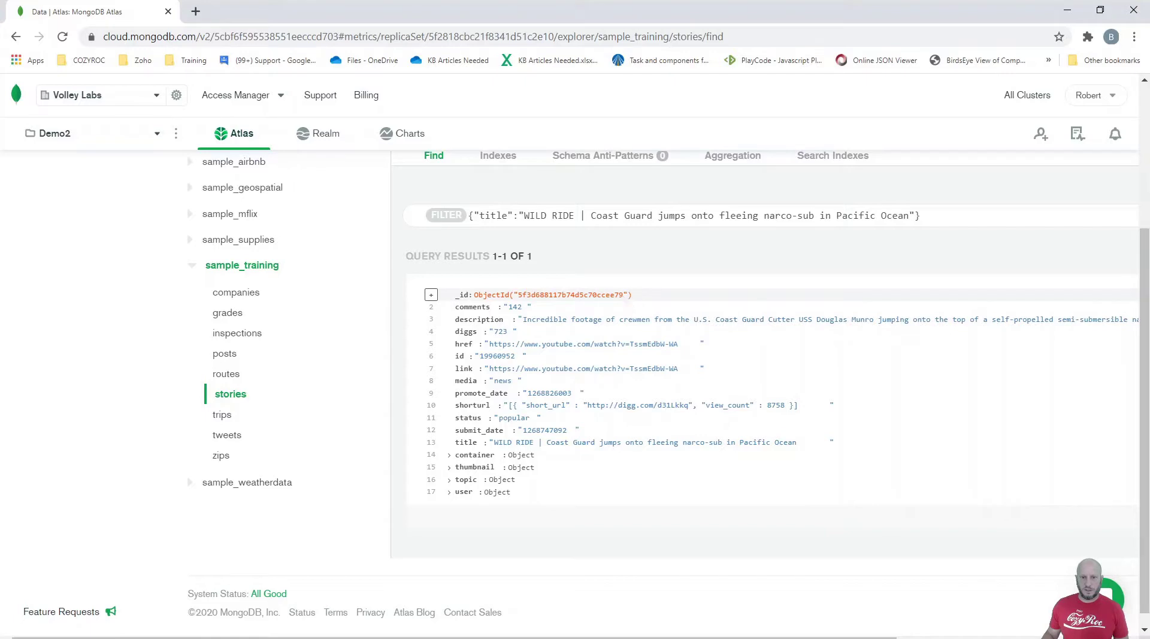
double_click(519, 295)
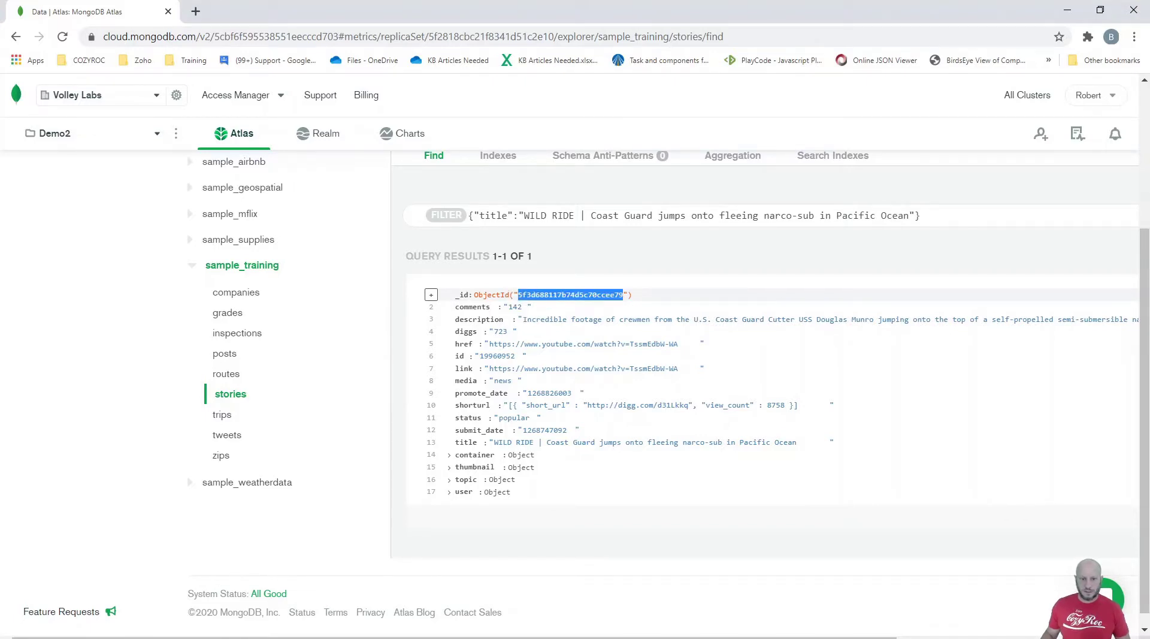
right_click(528, 294)
left_click(573, 301)
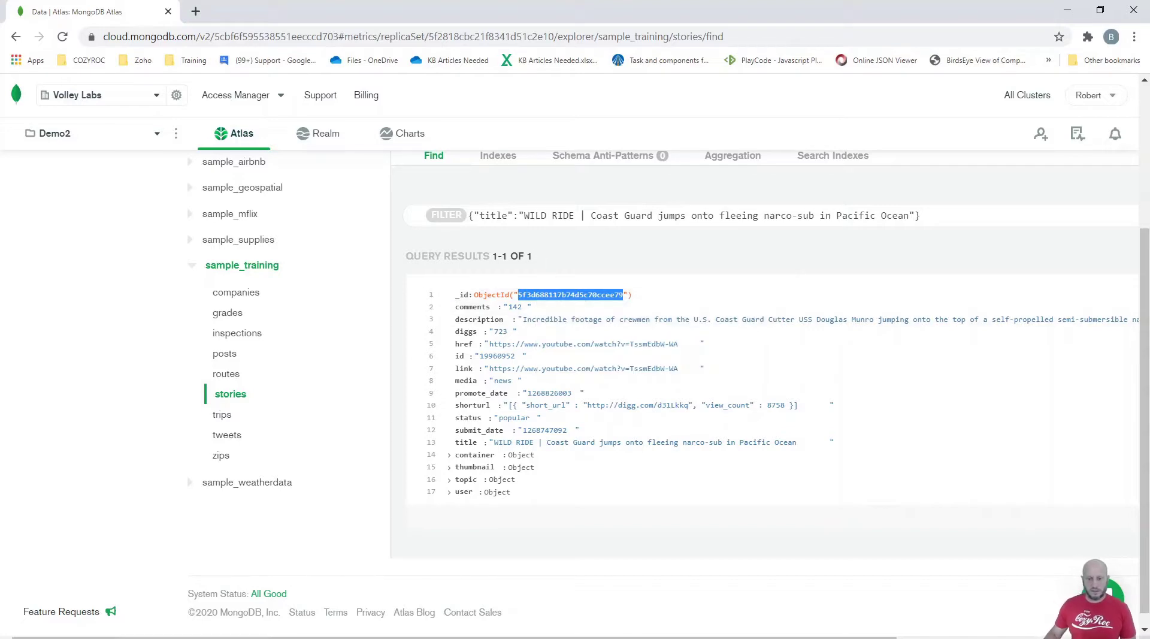
- Filter the stories collection by { "_id" : ObjectId("5f3d688117b74d5c70ccee79") } and run the query
key("alt+Tab")
left_click_drag(923, 215, 429, 305)
key("ctrl+v")
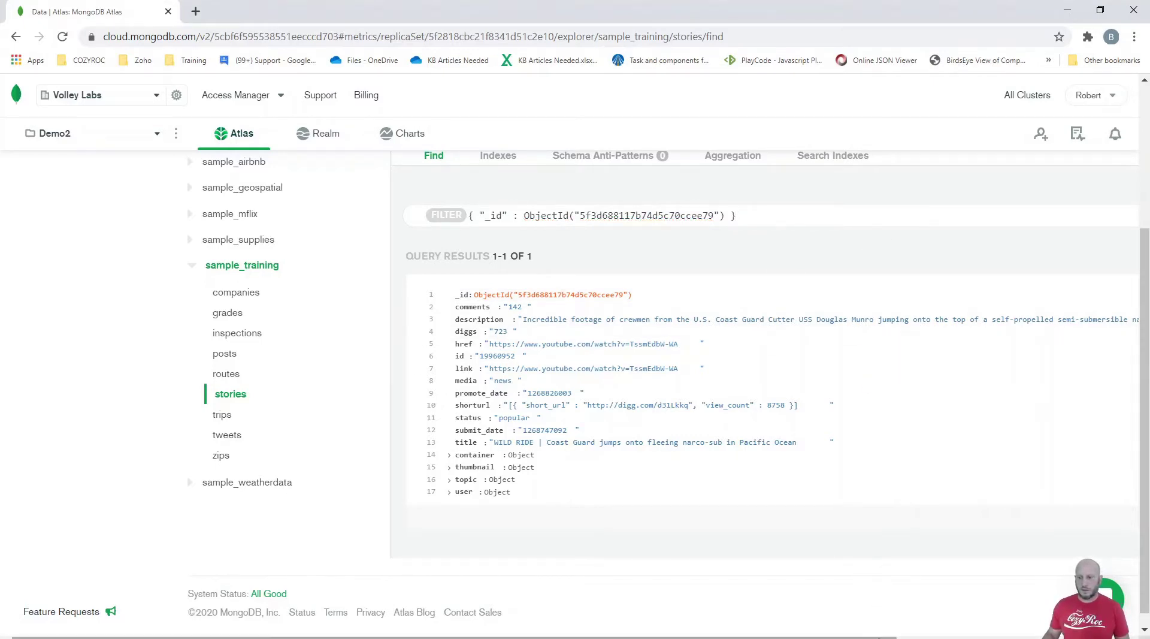
left_click_drag(879, 636, 1107, 636)
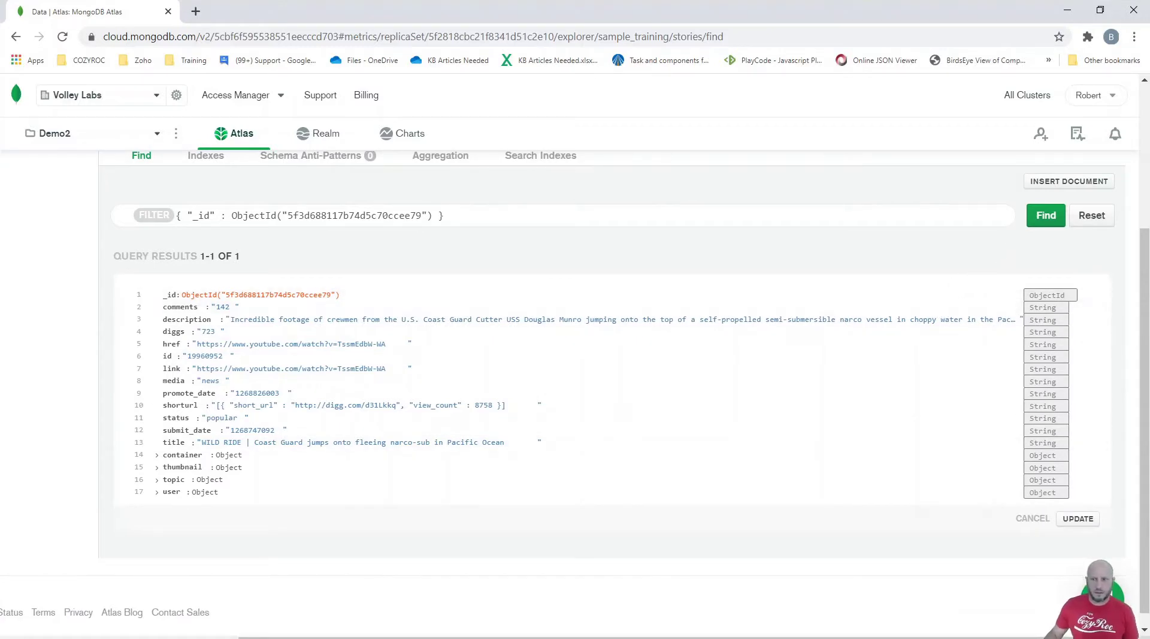
left_click(1046, 215)
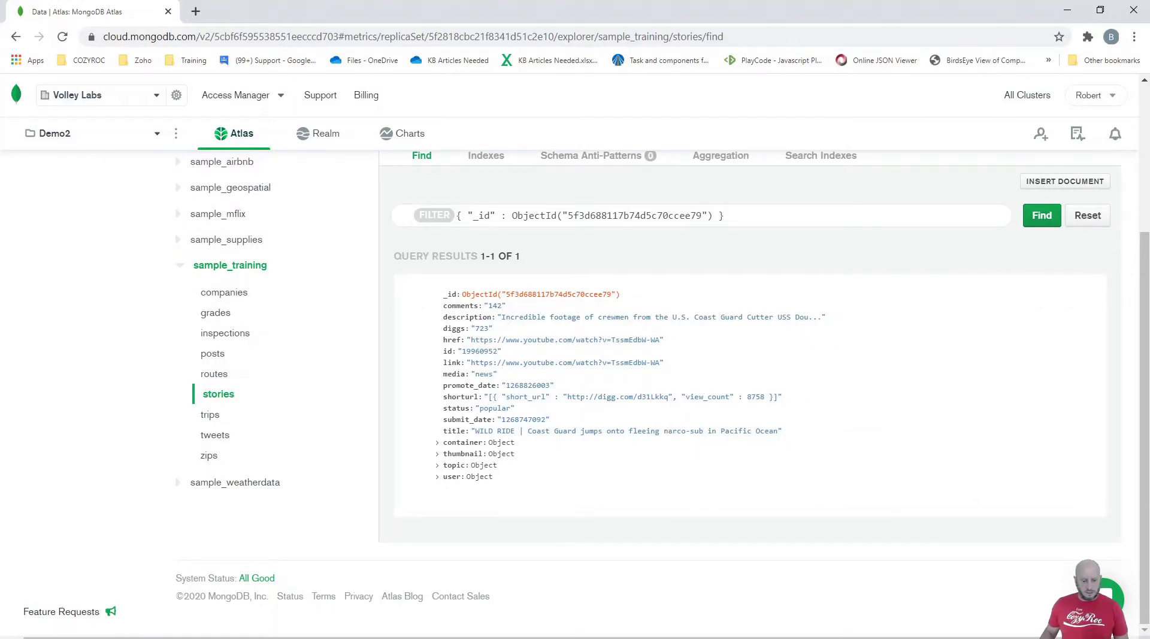
- Switch to stories.xls in Excel and set the _id in cell A2 of the Update worksheet to 5f3d688117b74d5c70ccee79
key("alt+Tab")
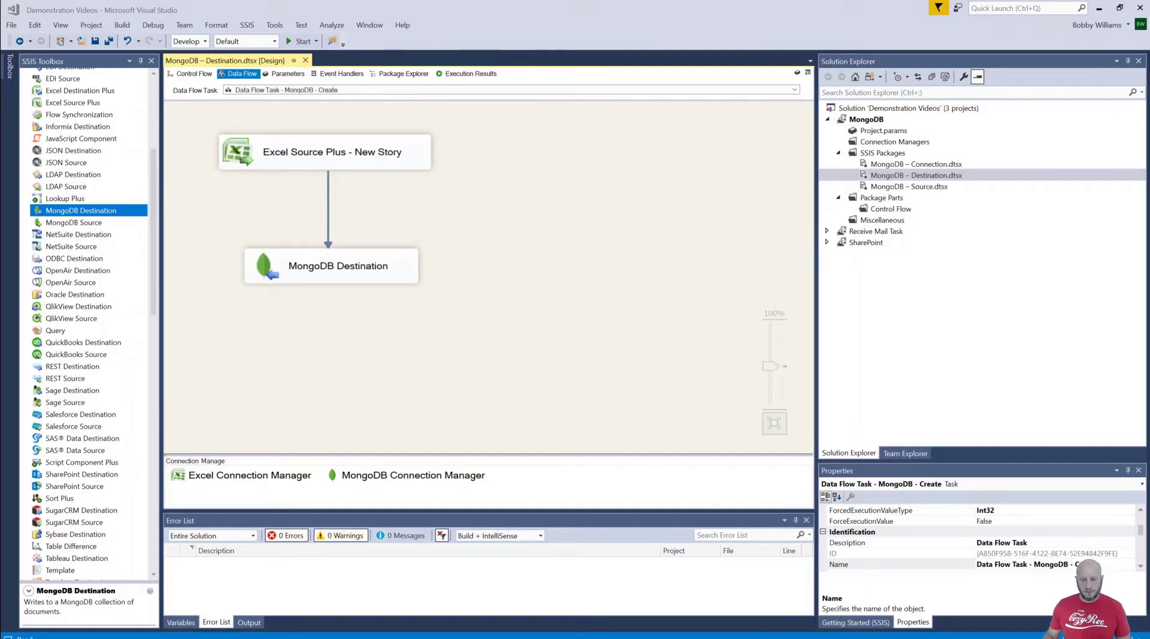
left_click_drag(758, 635, 687, 97)
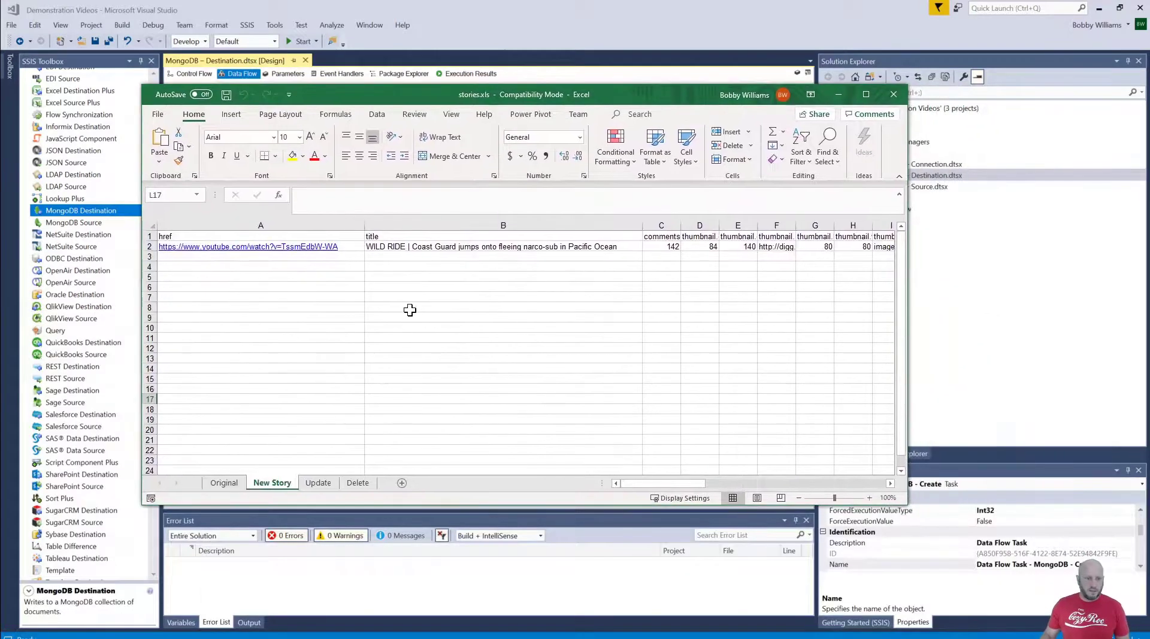
left_click(318, 482)
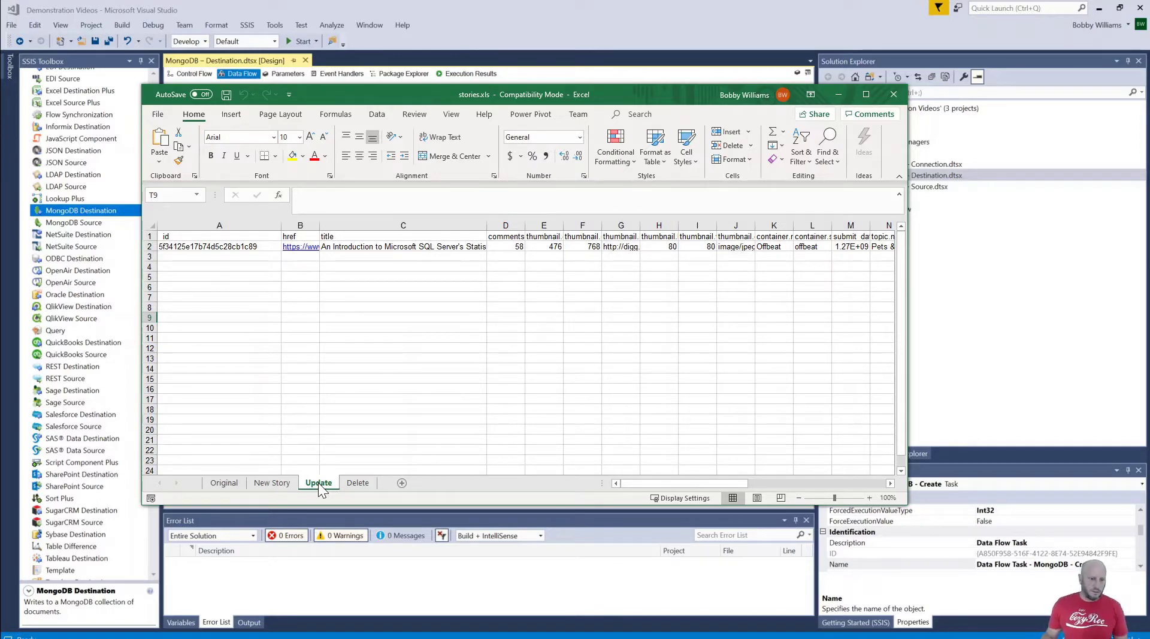
double_click(264, 247)
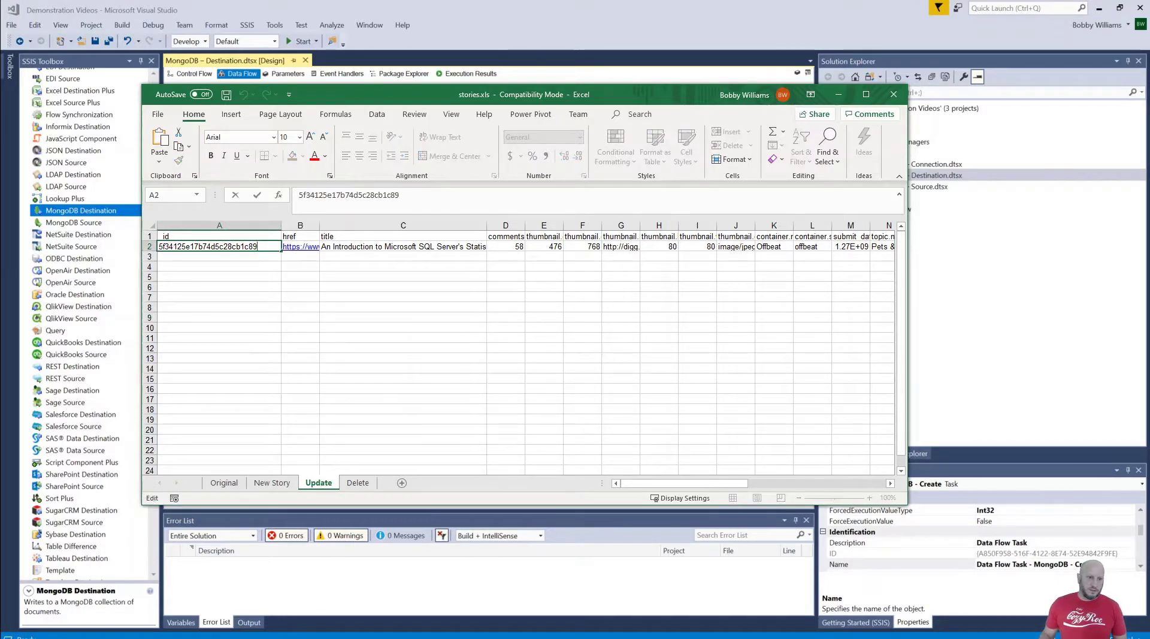
left_click_drag(261, 247, 142, 256)
key("ctrl+v")
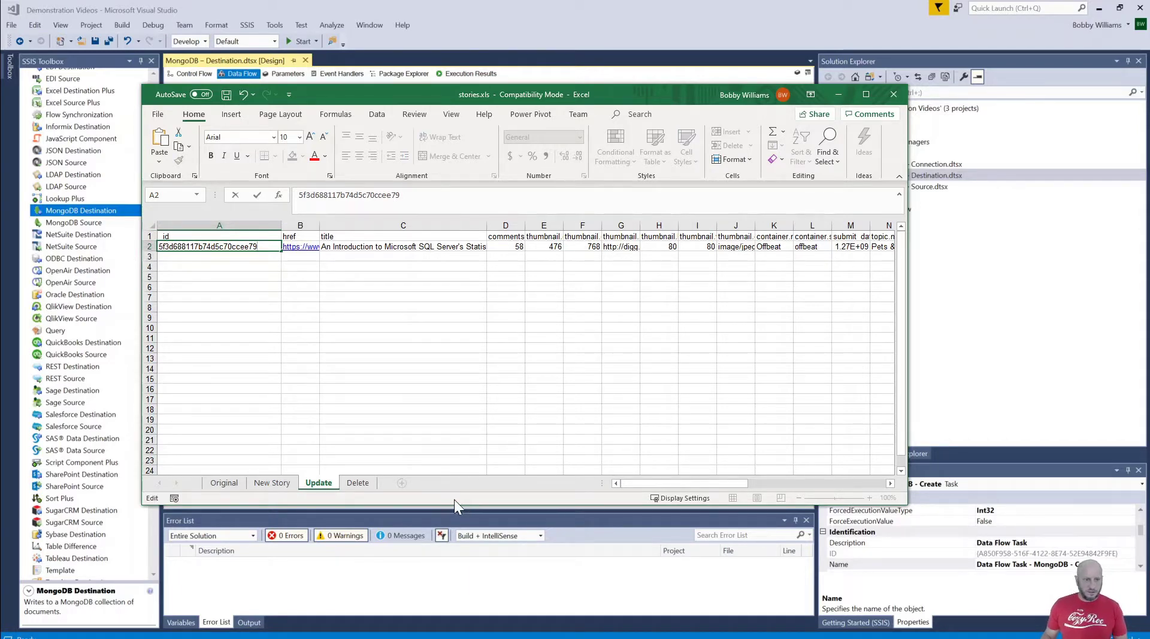
- Set the _id in cell A2 of the Delete worksheet to 5f3d688117b74d5c70ccee79, then save and close the workbook
left_click(358, 485)
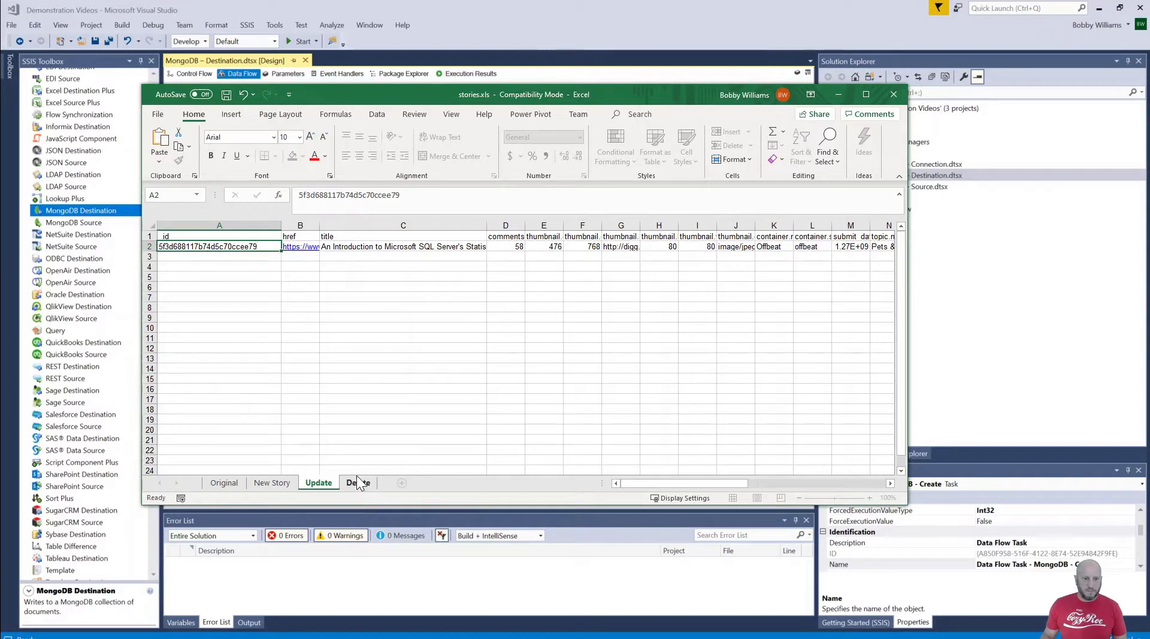
double_click(272, 246)
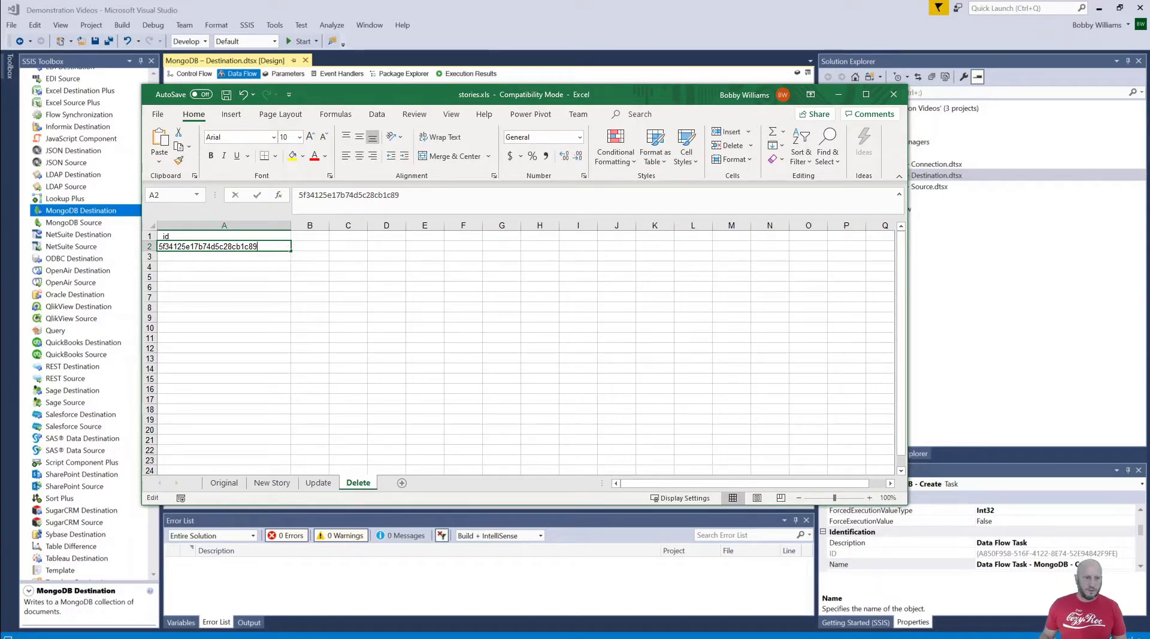
left_click_drag(257, 246, 134, 247)
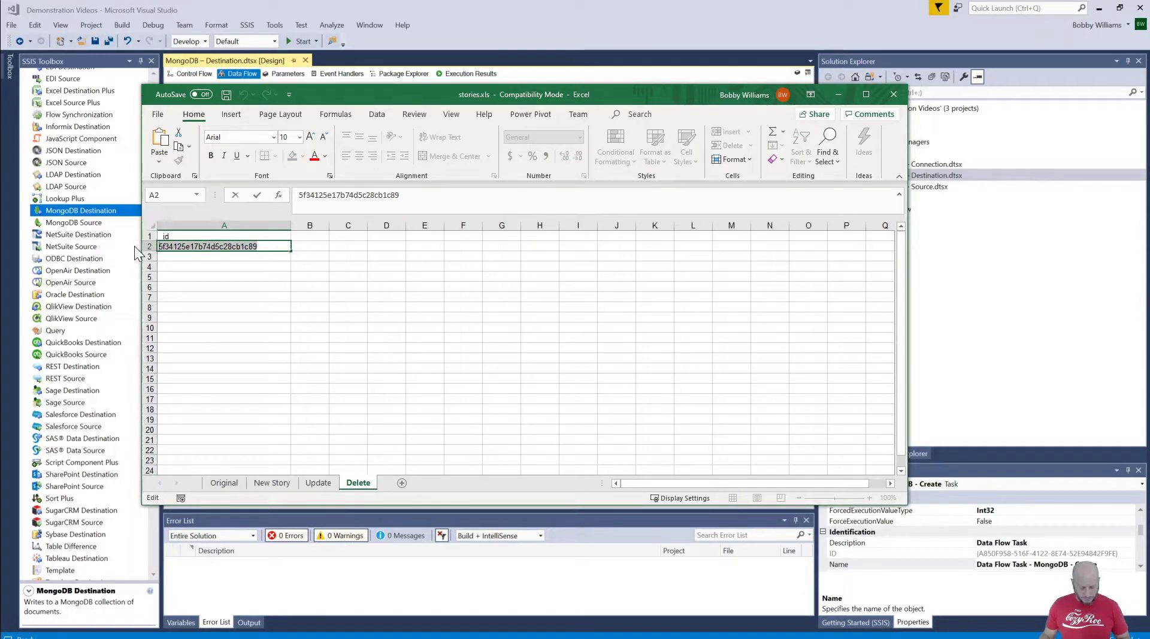
key("ctrl+v")
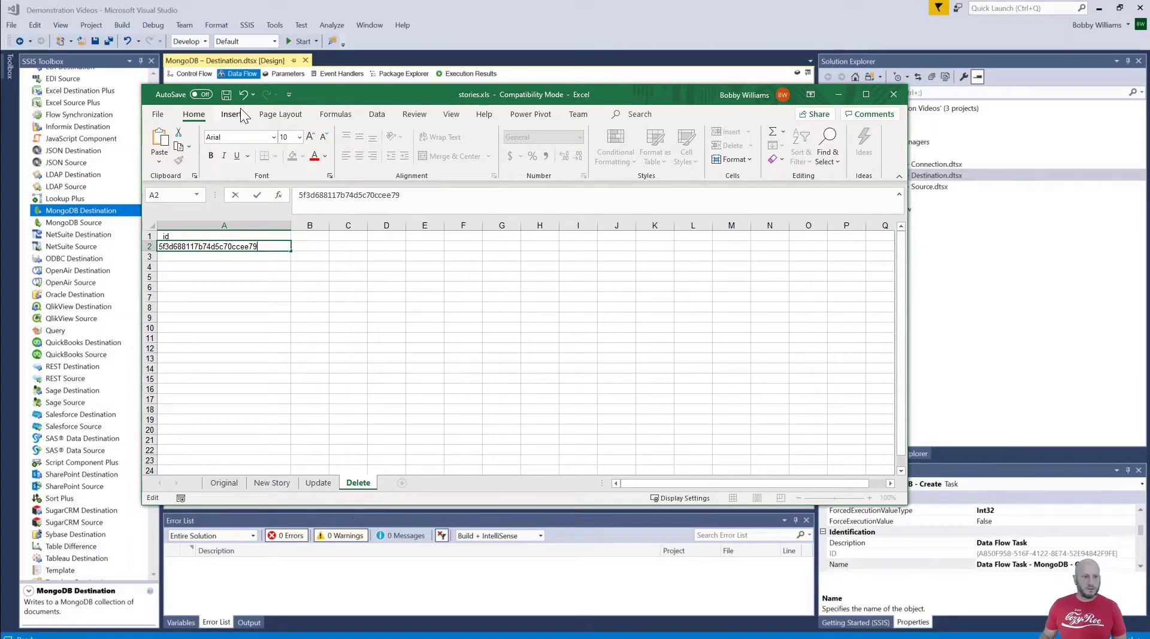
left_click(227, 94)
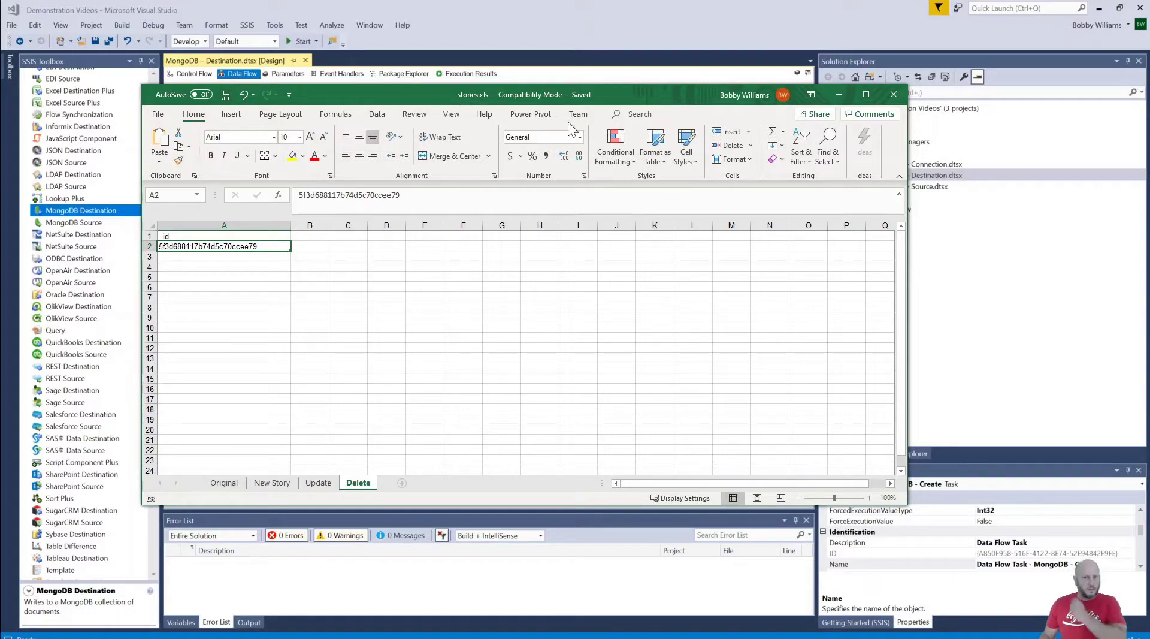
left_click_drag(668, 102, 664, 102)
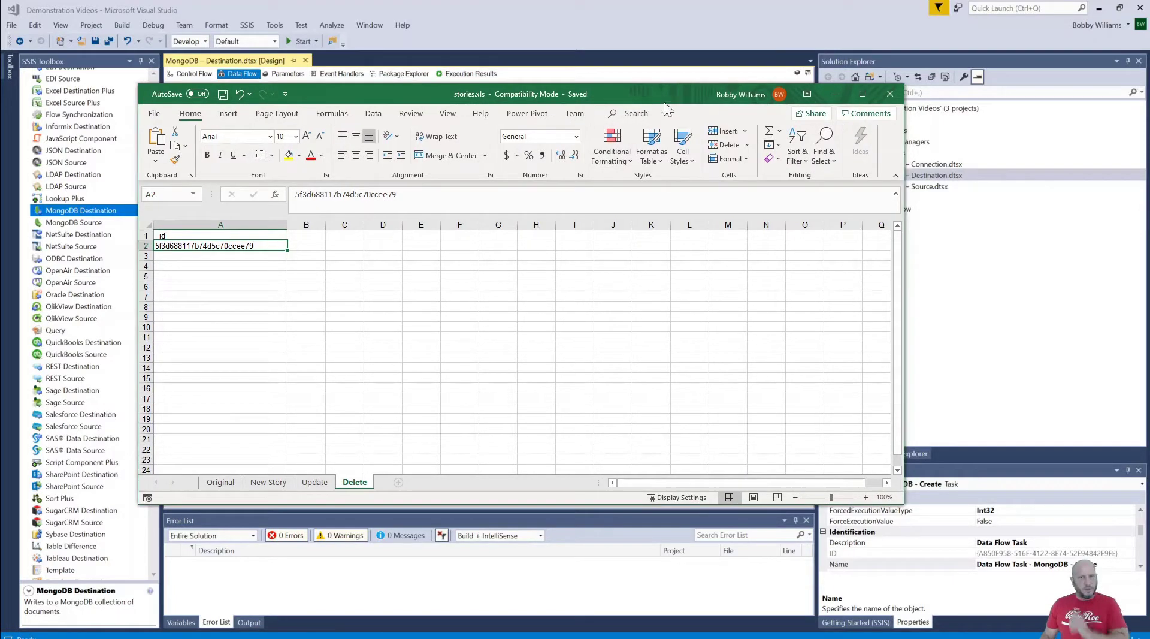
left_click(891, 93)
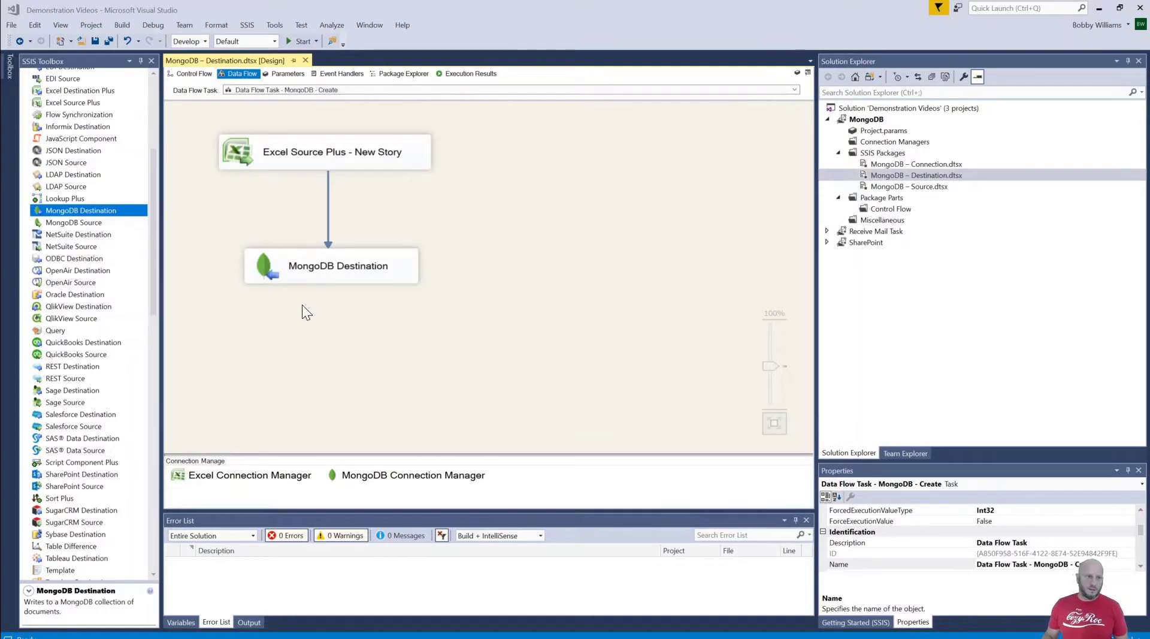
- Disable the "Data Flow Task - MongoDB - Create" task in the package's control flow
left_click(193, 73)
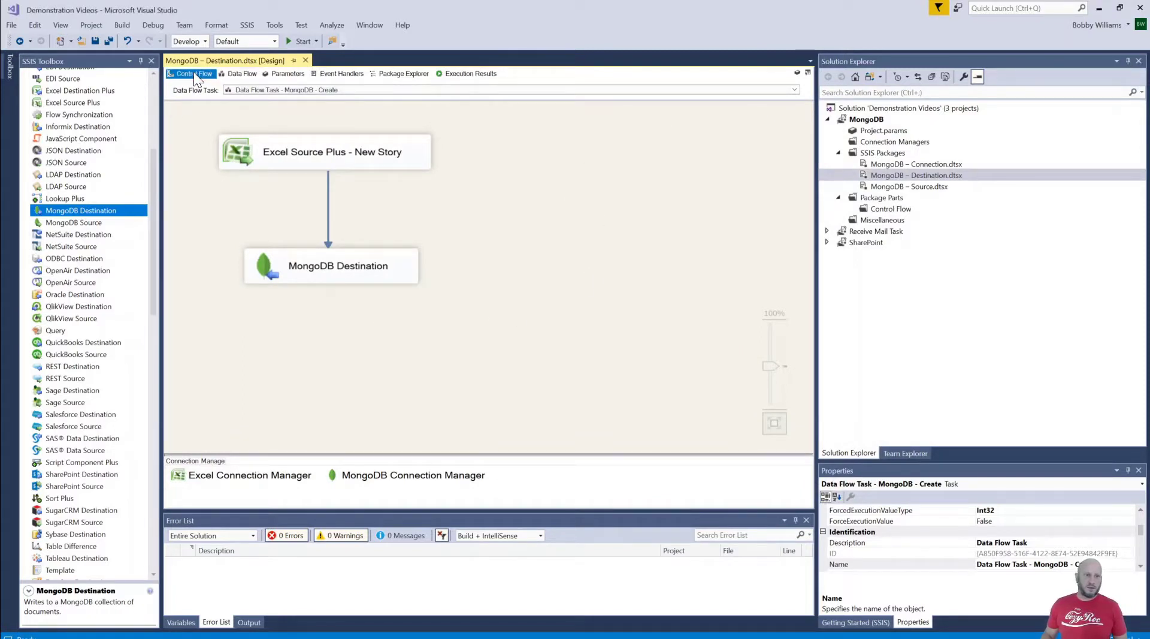
left_click(229, 236)
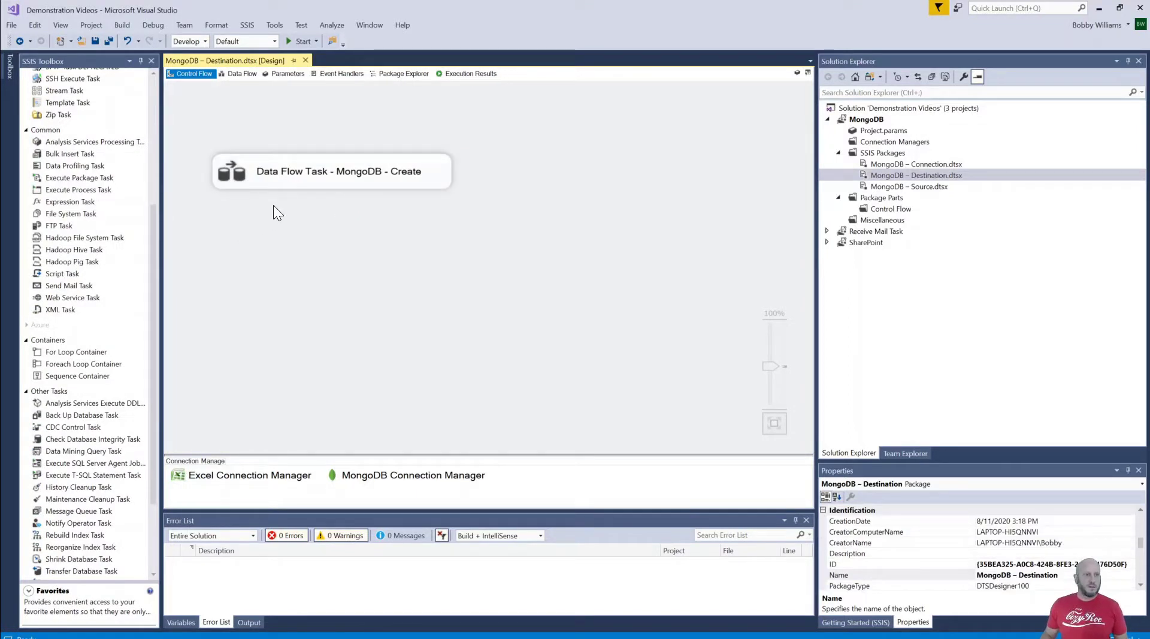
right_click(292, 179)
left_click(325, 200)
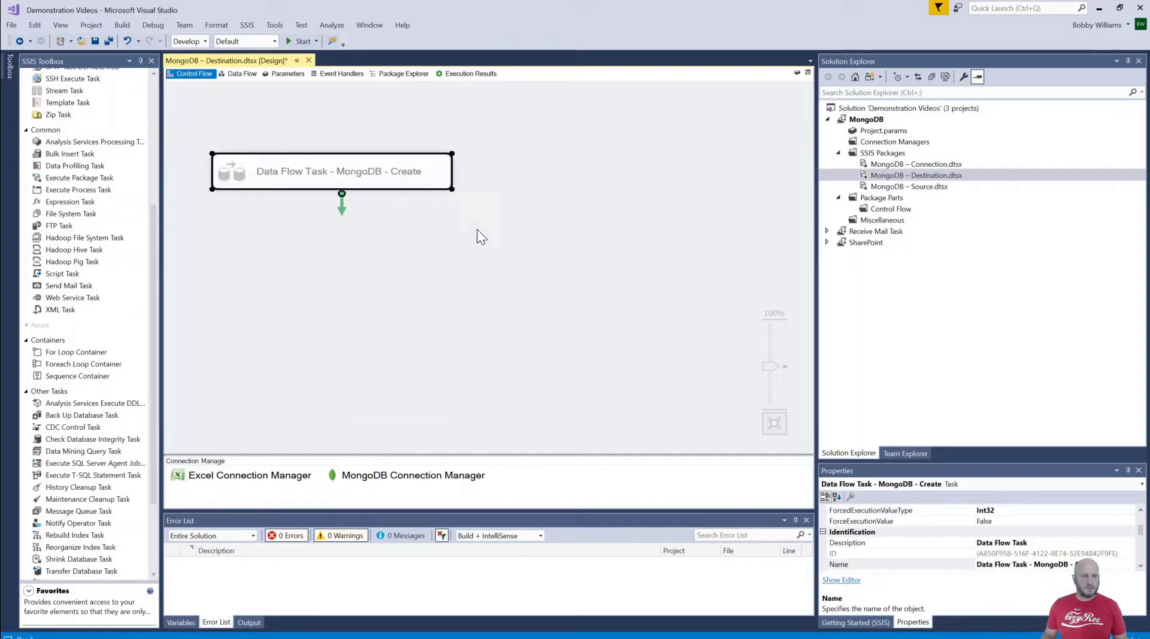
left_click(154, 271)
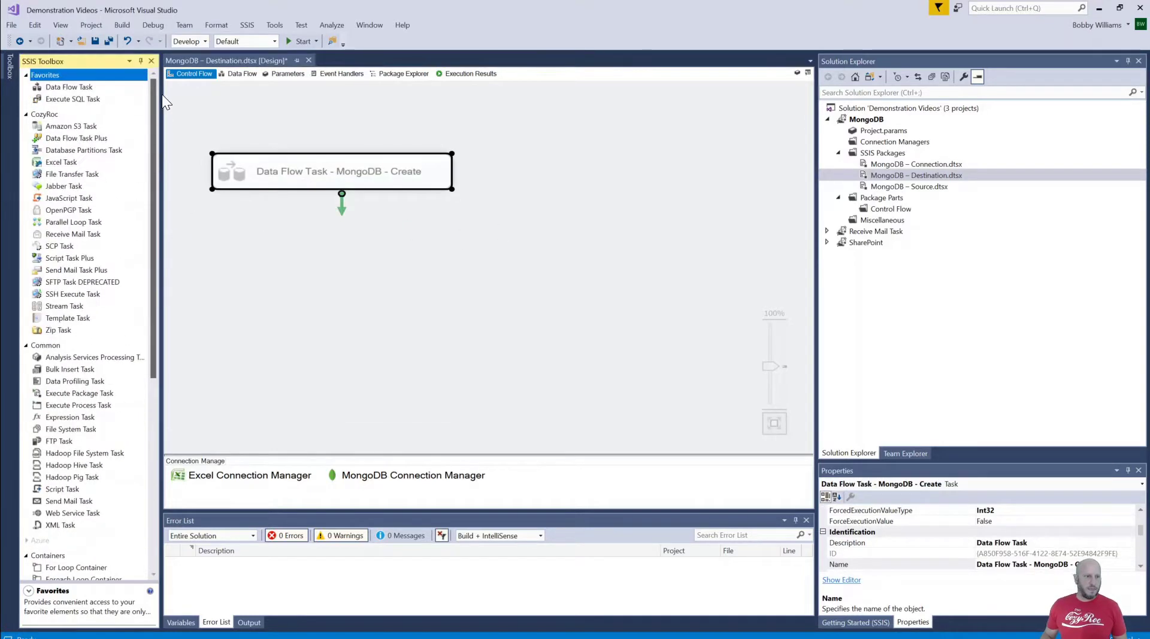
- Add a Data Flow Task below the disabled Create task and rename it "Data Flow Task - MongoDB - Update"
left_click_drag(66, 93, 228, 252)
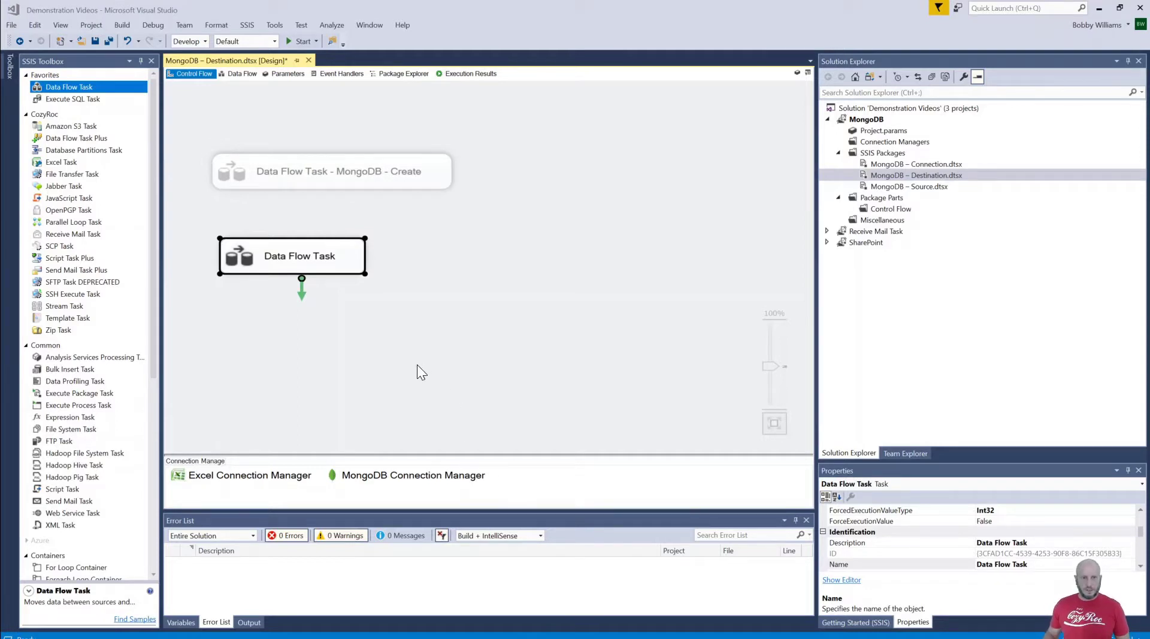
right_click(311, 257)
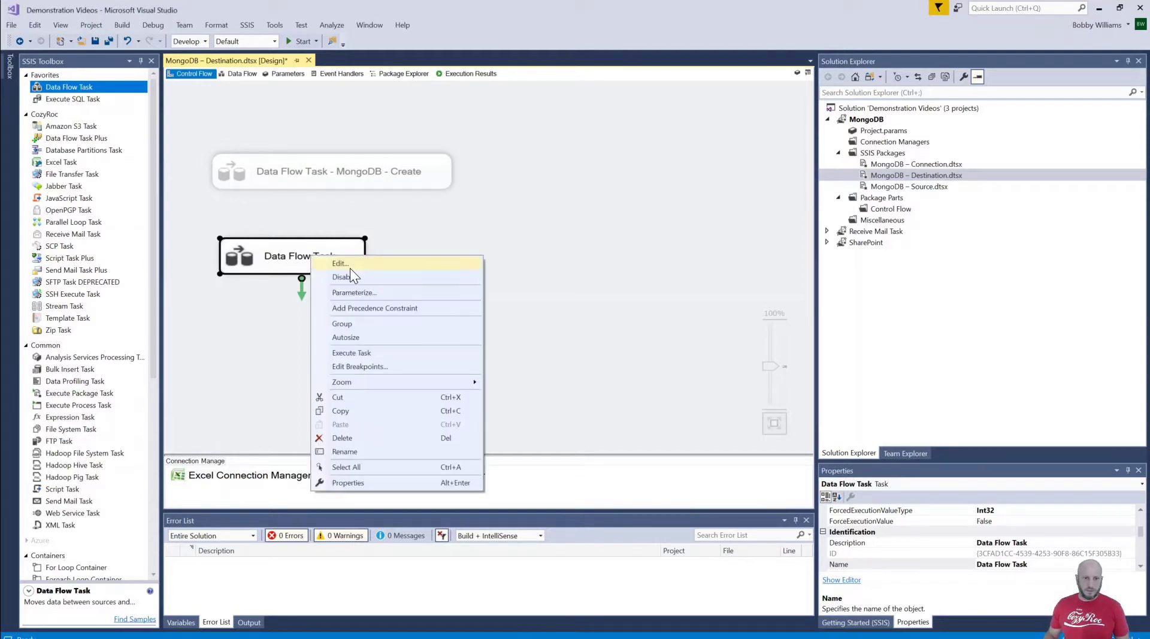
left_click(348, 451)
type("Data Flow Task - MongoDB - Update")
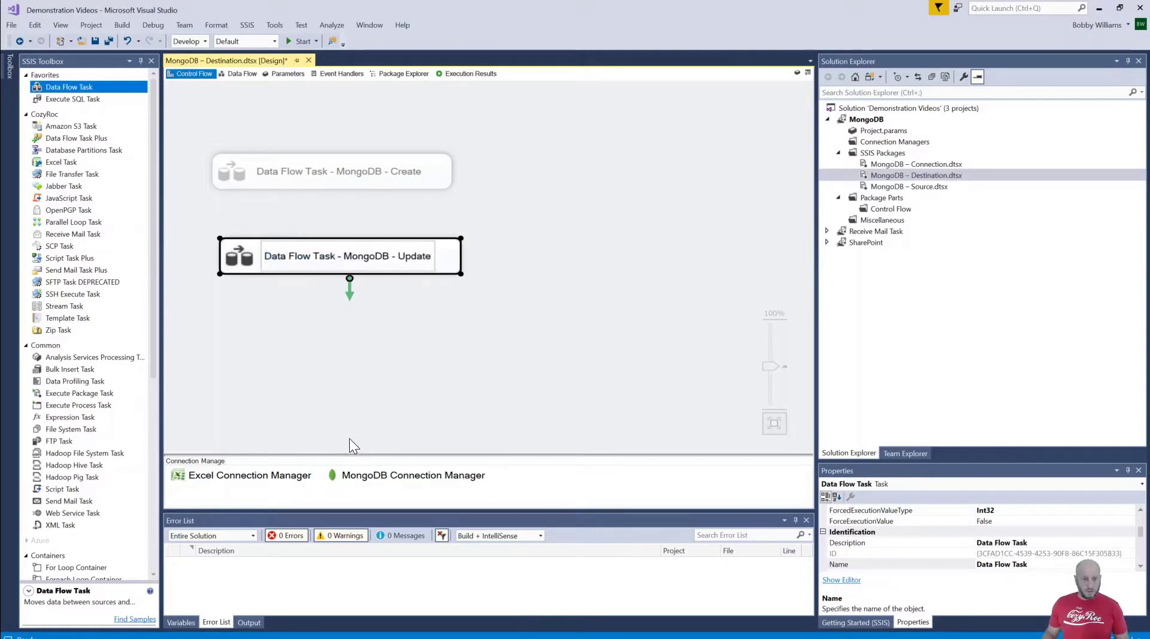
left_click(375, 380)
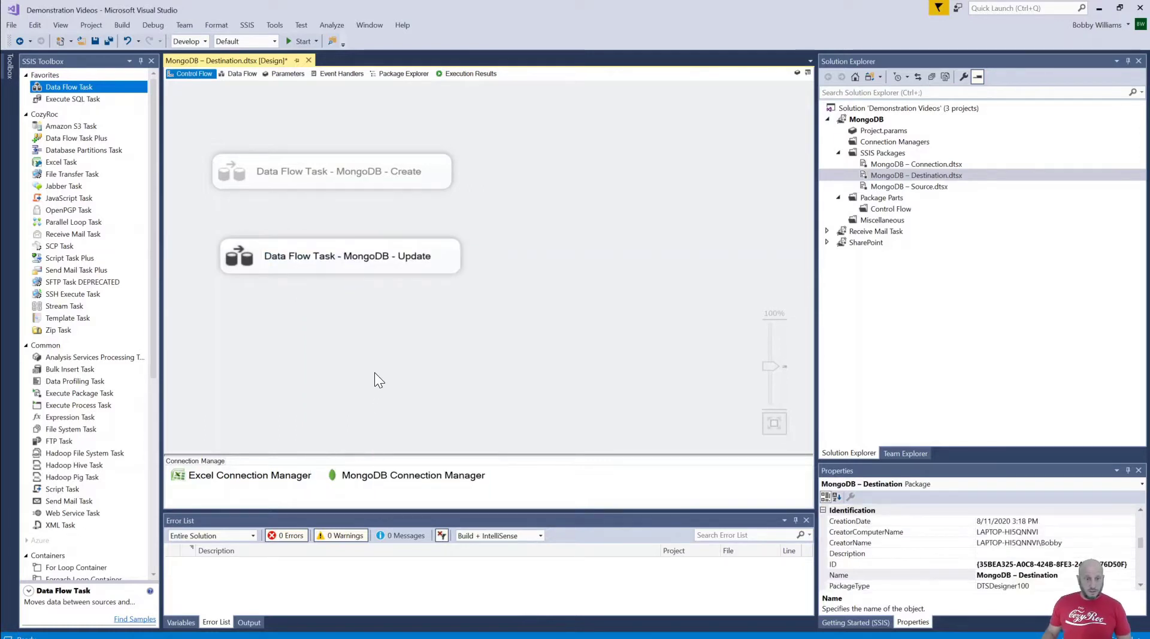
- Open the Update task's data flow and add an Excel Source Plus component
double_click(343, 264)
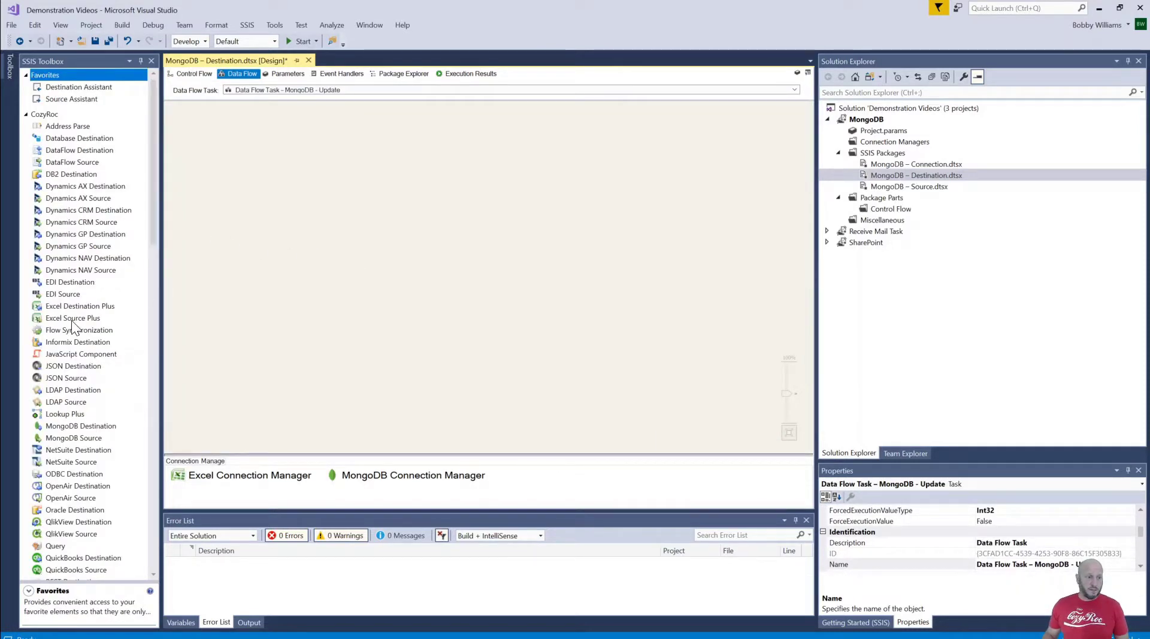
left_click_drag(60, 317, 205, 126)
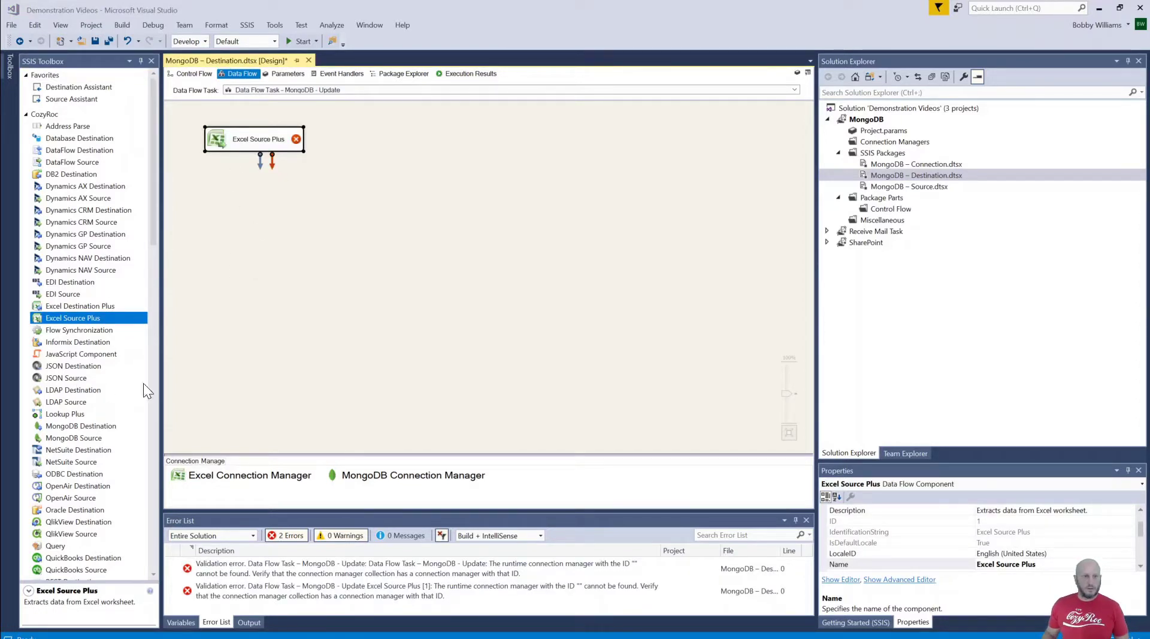
left_click(303, 262)
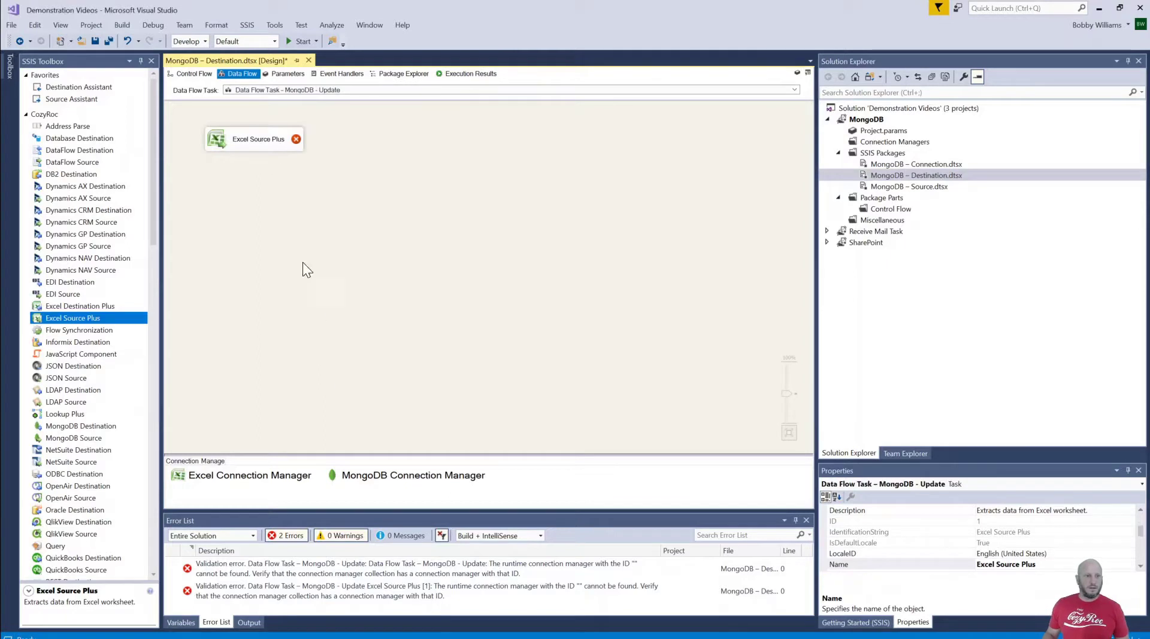
- Configure Excel Source Plus to read the Update worksheet through Excel Connection Manager, and check the previewed columns
double_click(272, 147)
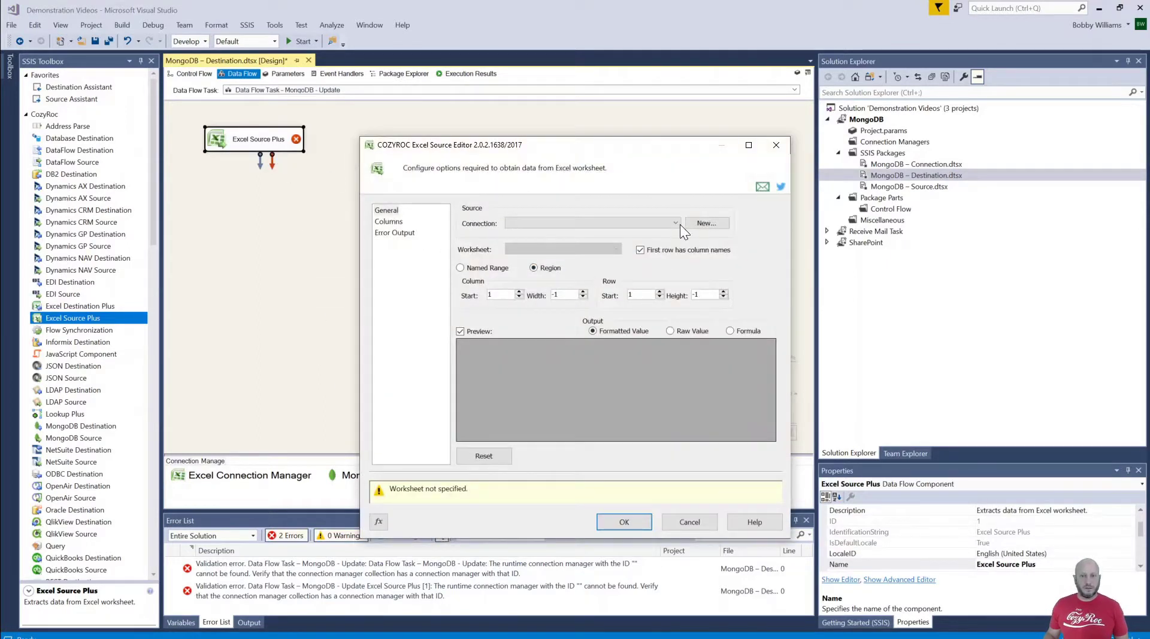
left_click(677, 223)
left_click(584, 234)
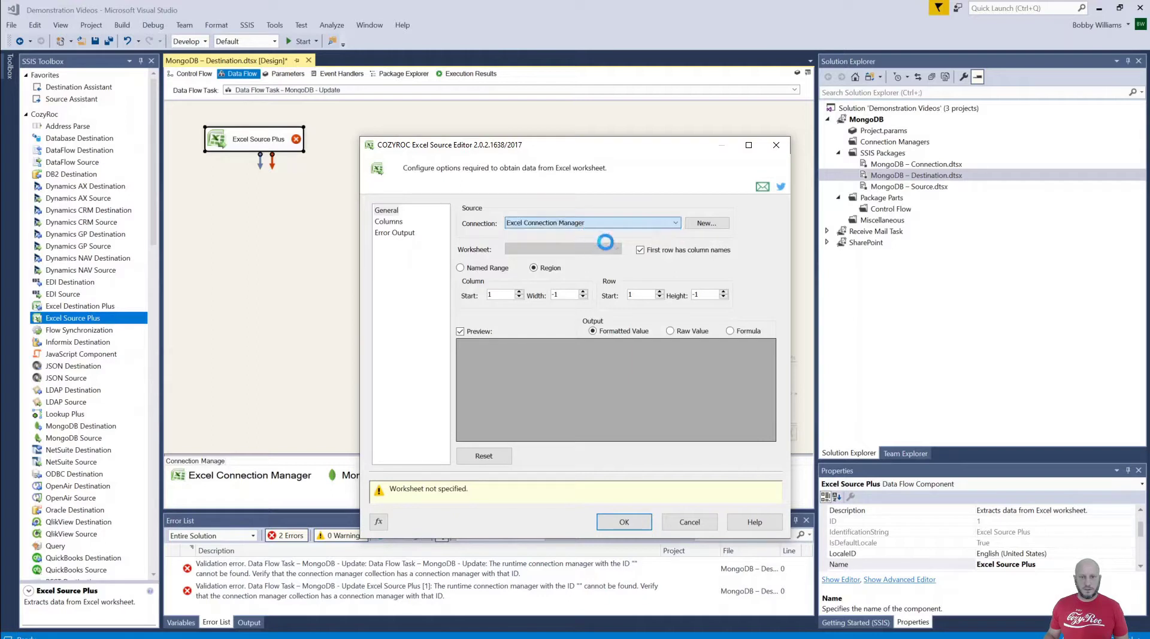
left_click(613, 250)
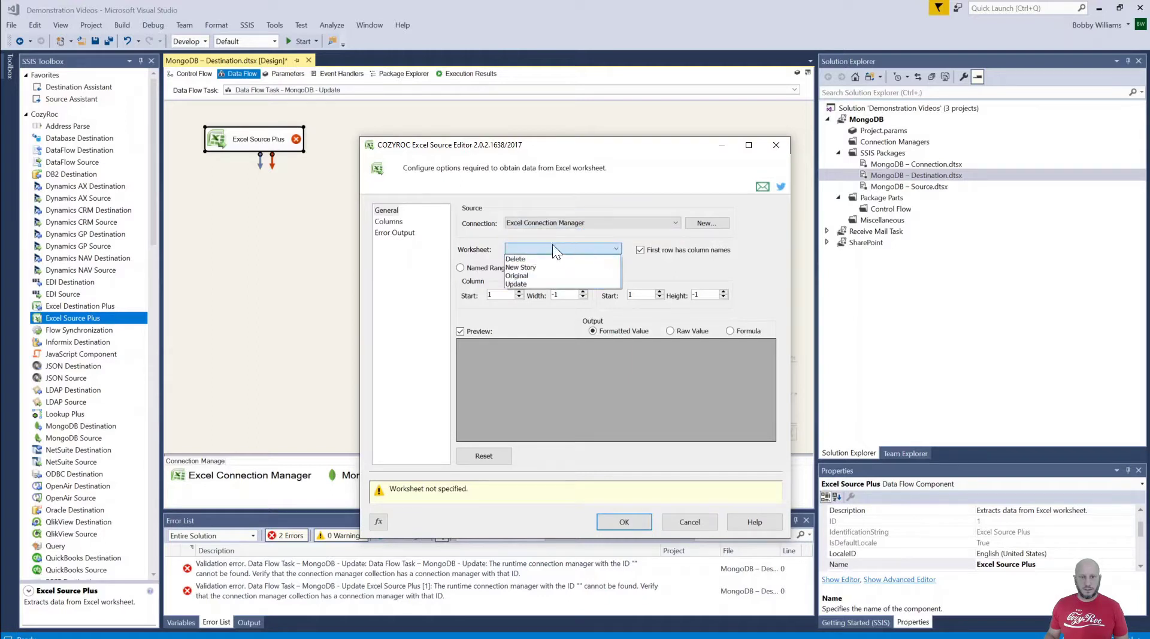
left_click(533, 285)
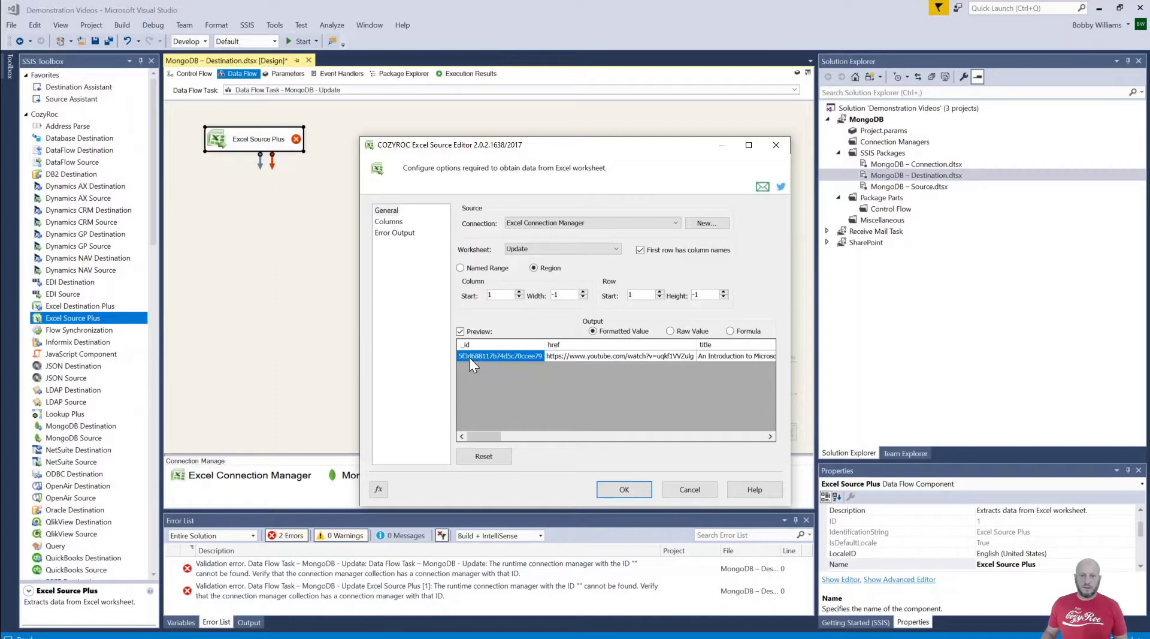
left_click_drag(489, 435, 495, 434)
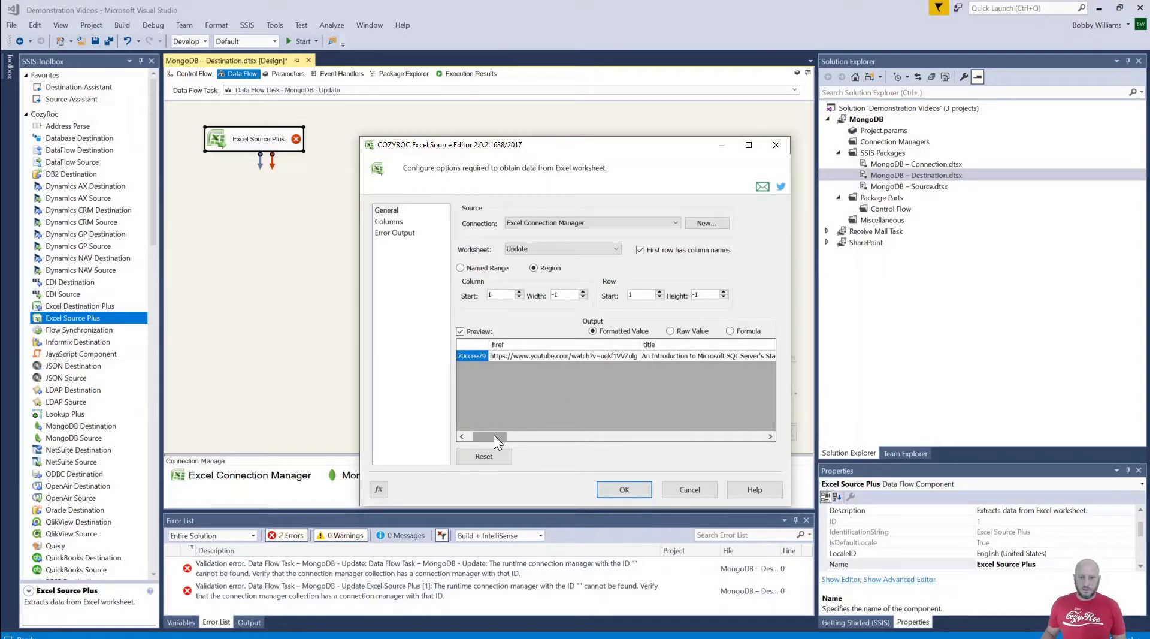
left_click_drag(494, 434, 506, 433)
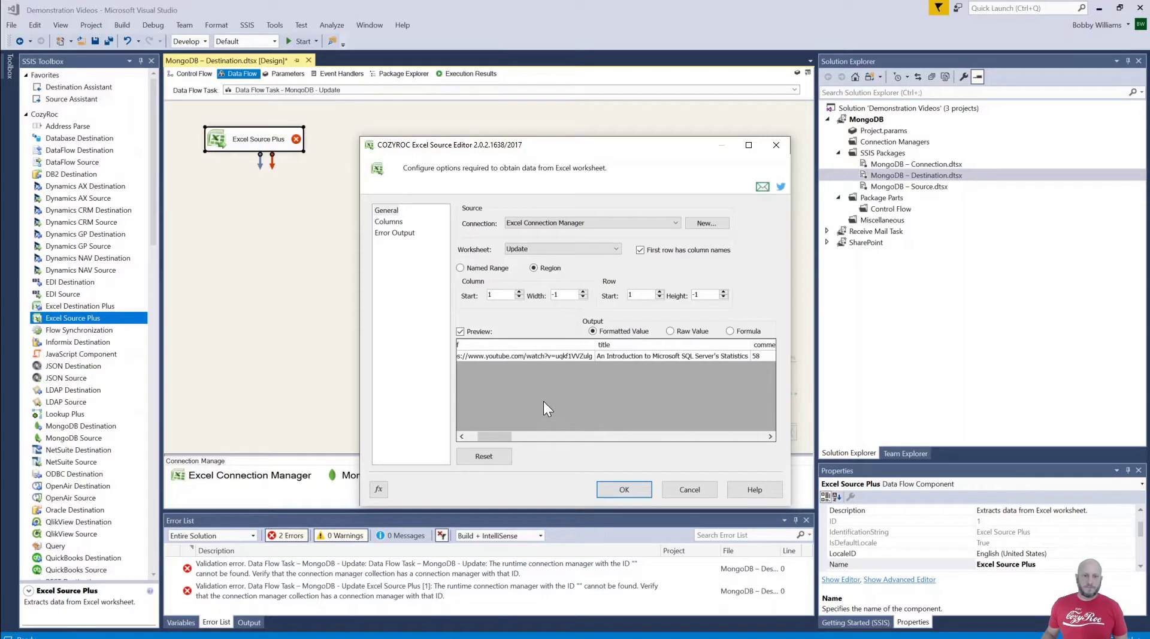
key("Return")
left_click(423, 155)
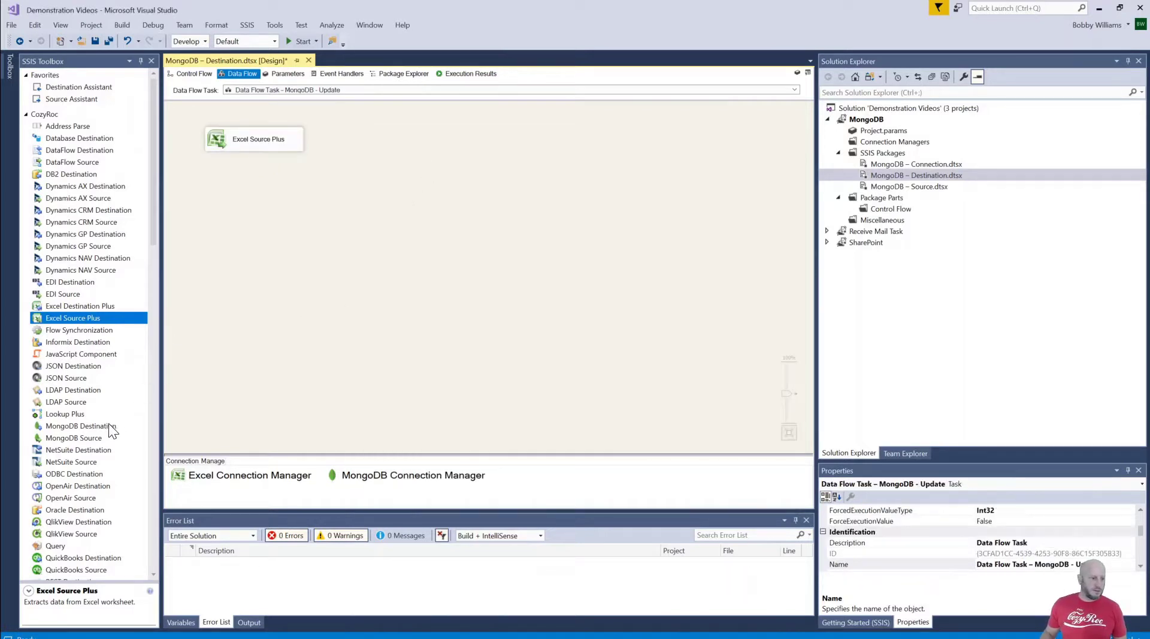
- Add a MongoDB Destination below the source, using MongoDB Connection Manager, the Update action and the stories collection
left_click_drag(76, 426, 214, 238)
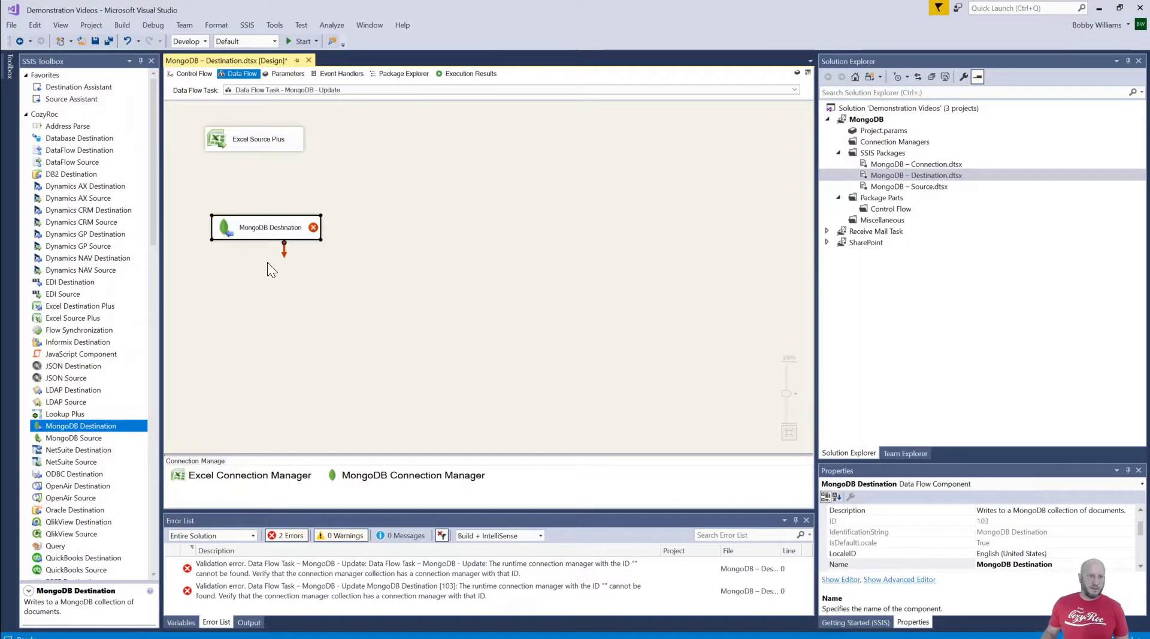
double_click(267, 234)
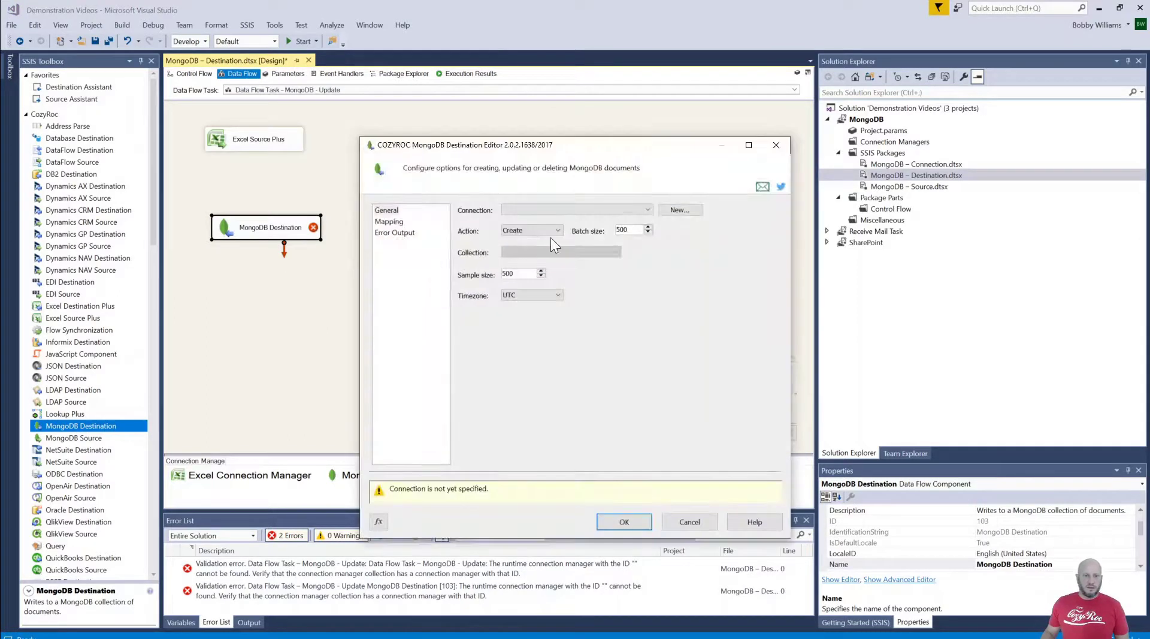
left_click(647, 210)
left_click(554, 220)
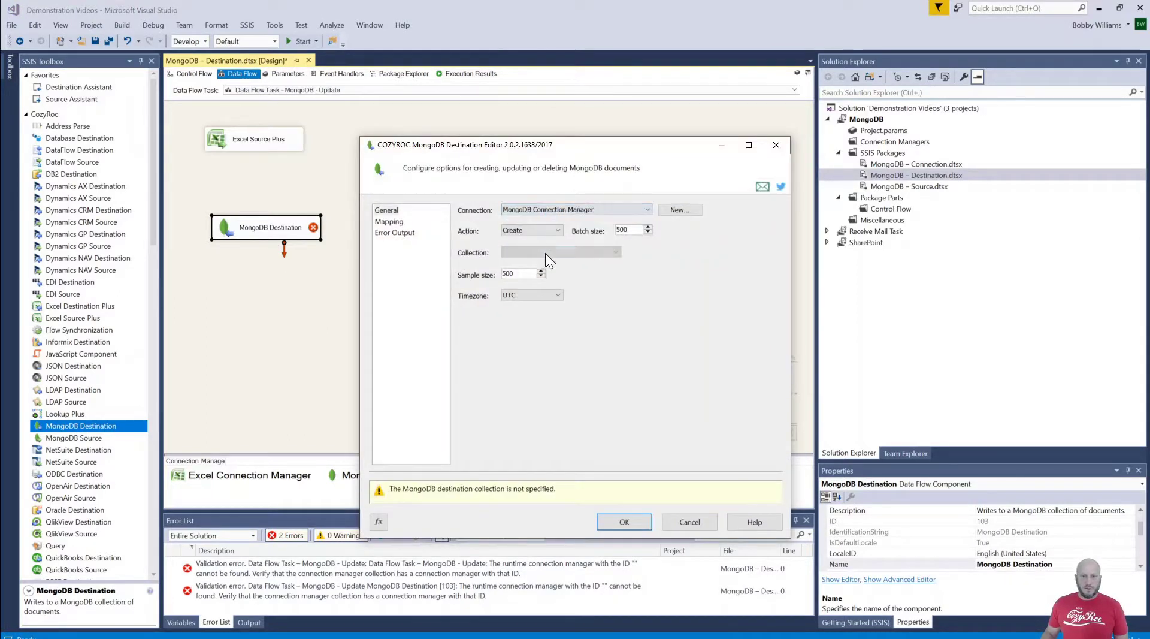
left_click(559, 232)
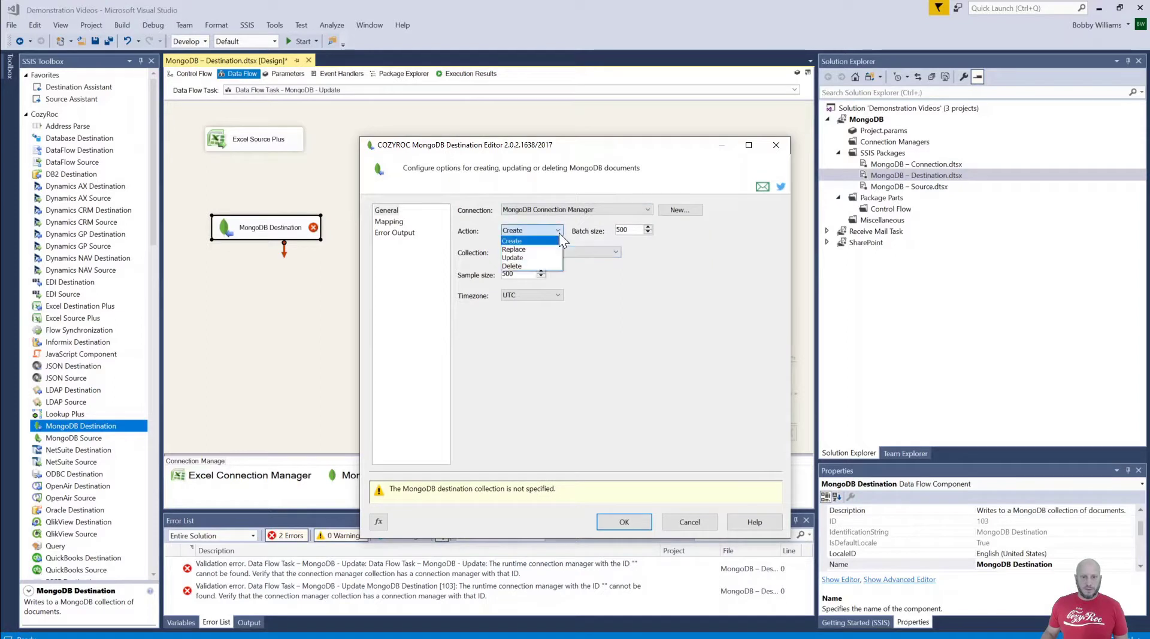
left_click(527, 257)
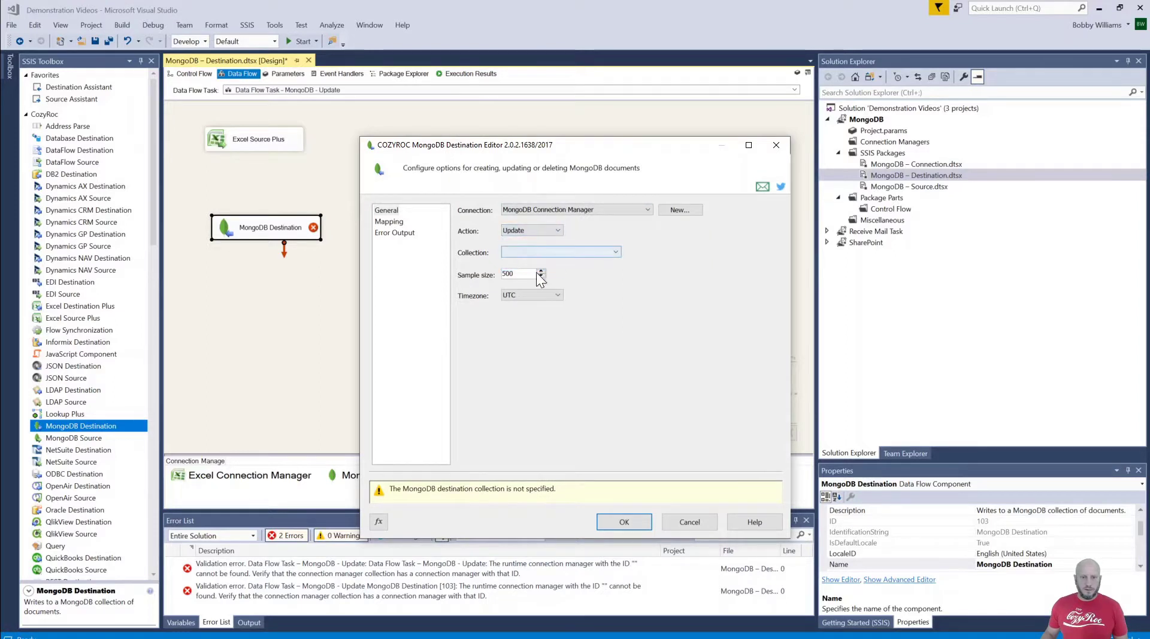
left_click(605, 253)
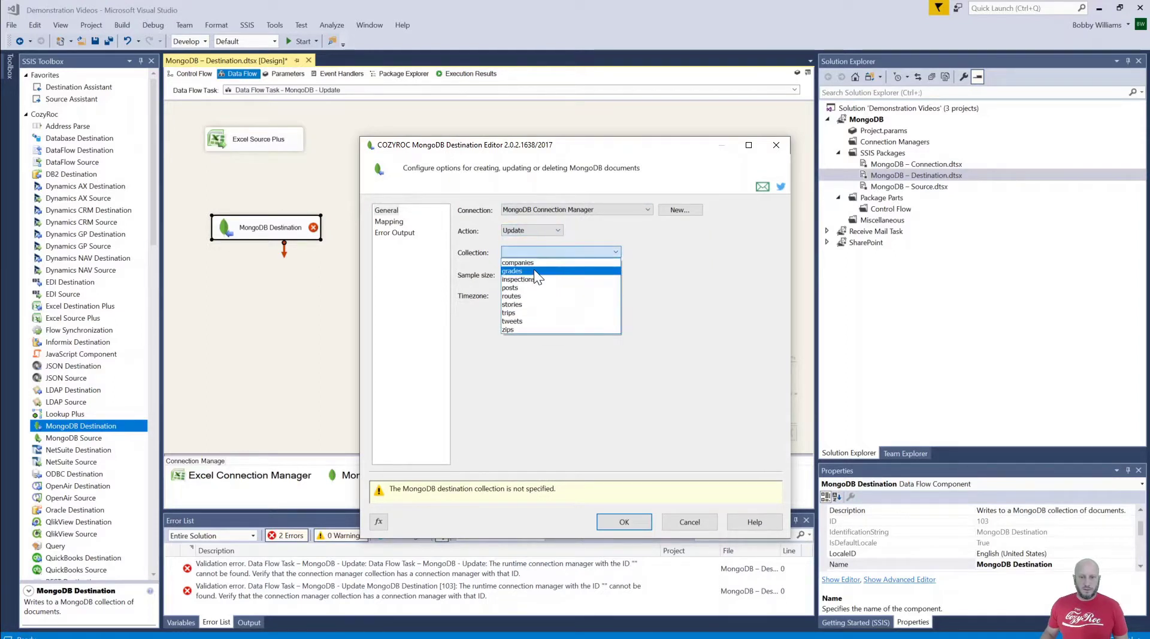
left_click(511, 307)
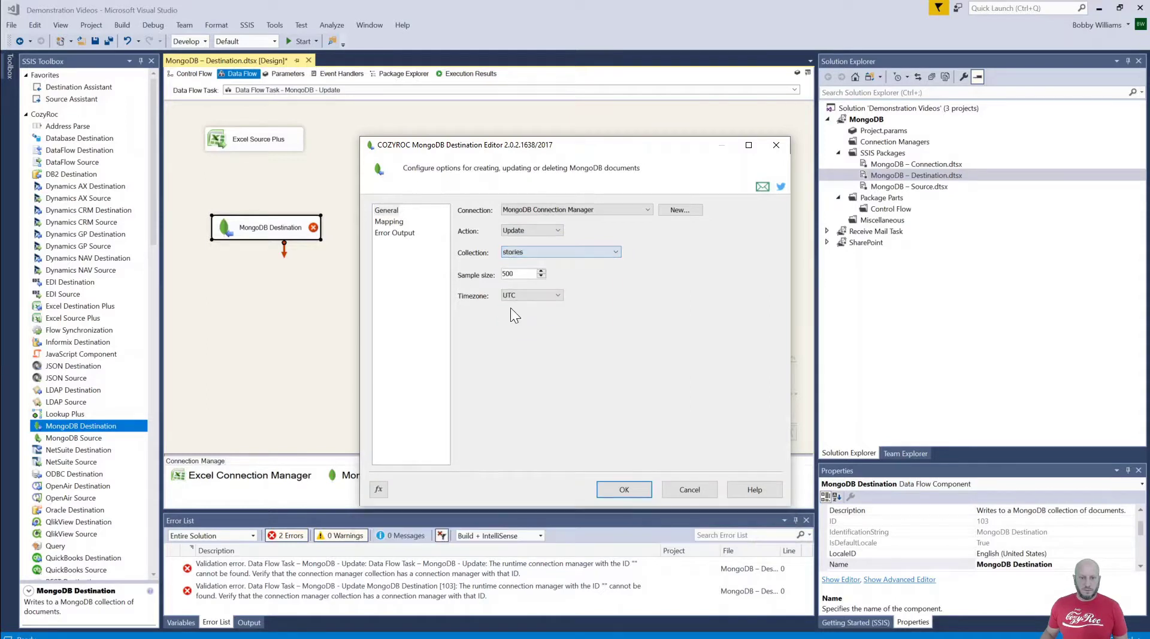
left_click(396, 221)
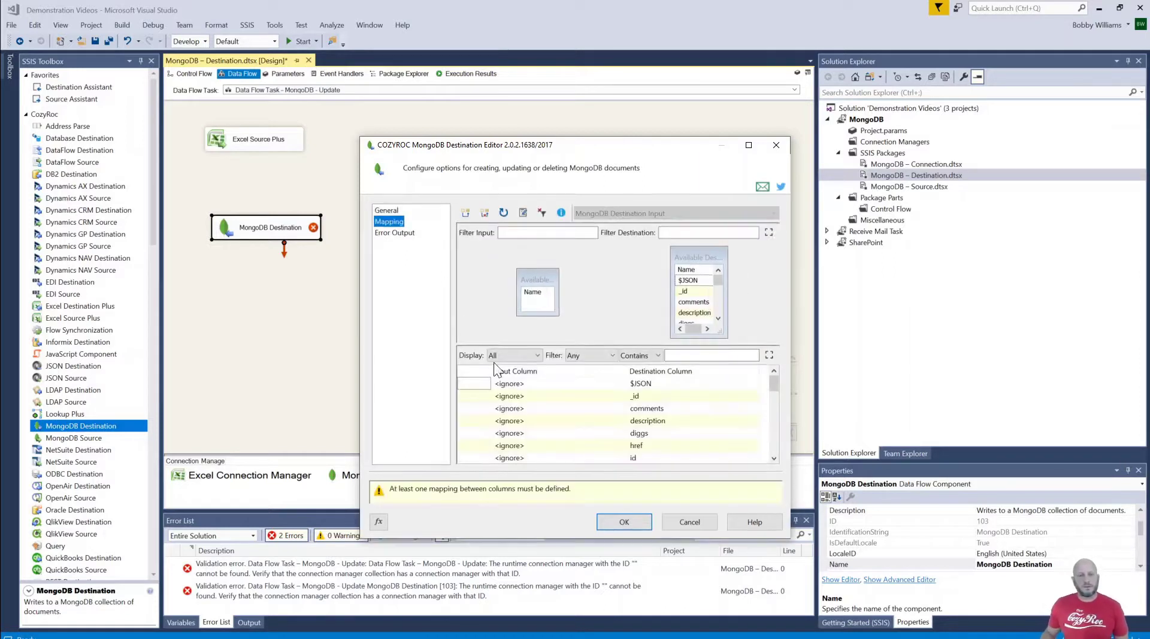
left_click(624, 521)
- Connect Excel Source Plus to the MongoDB Destination, then review and accept the destination's column mappings
left_click(271, 141)
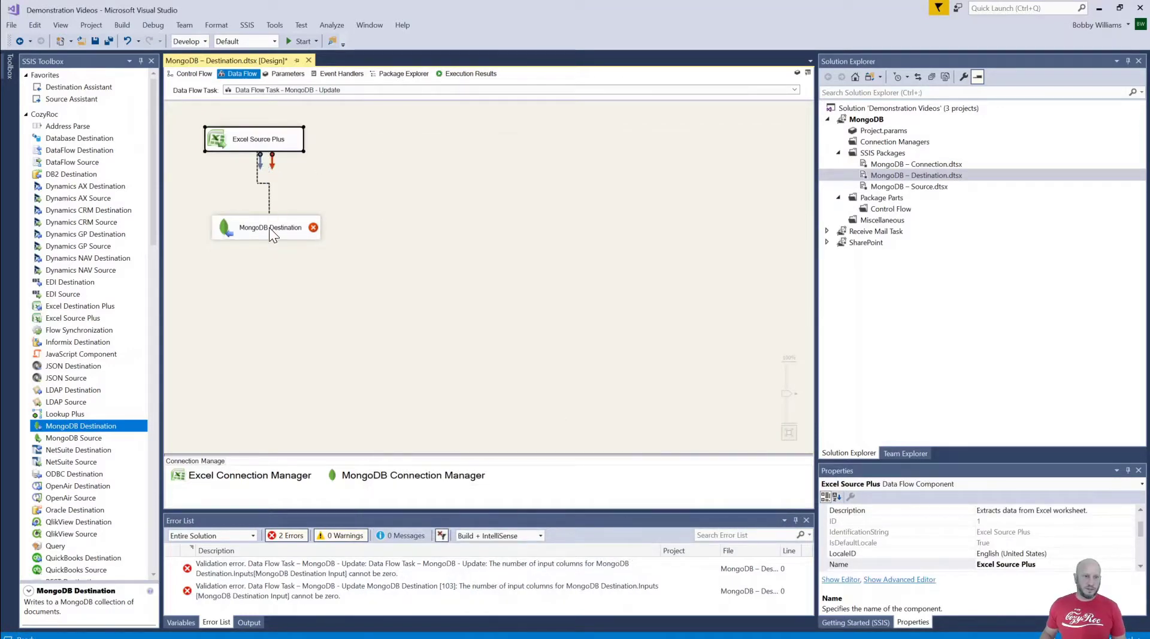
left_click_drag(268, 228, 267, 231)
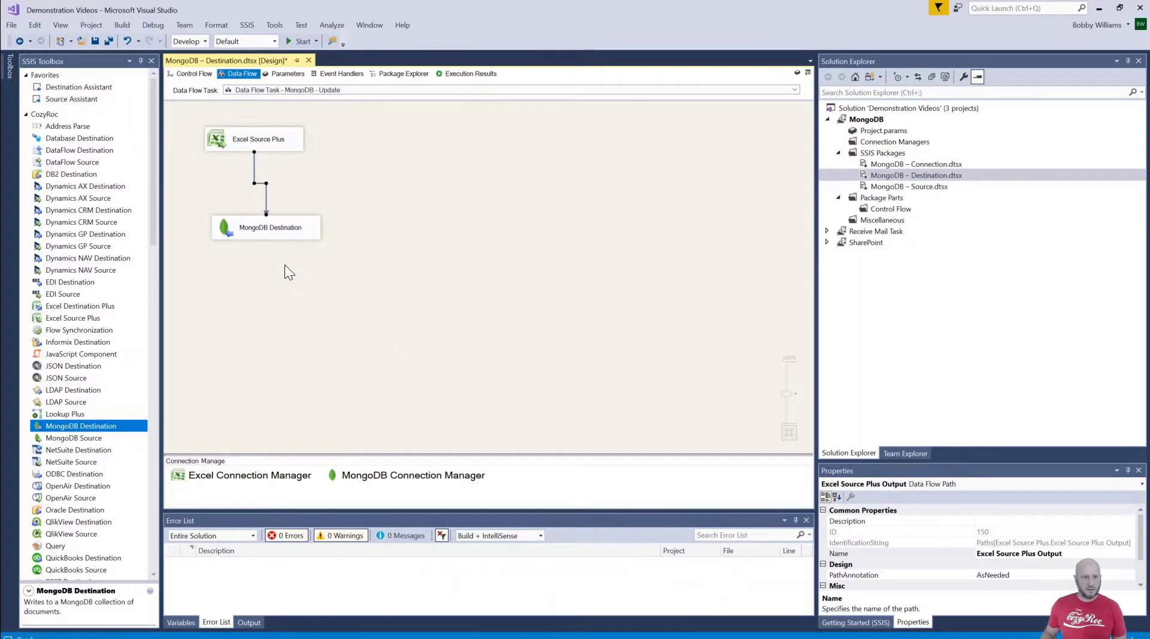
left_click(286, 266)
double_click(288, 237)
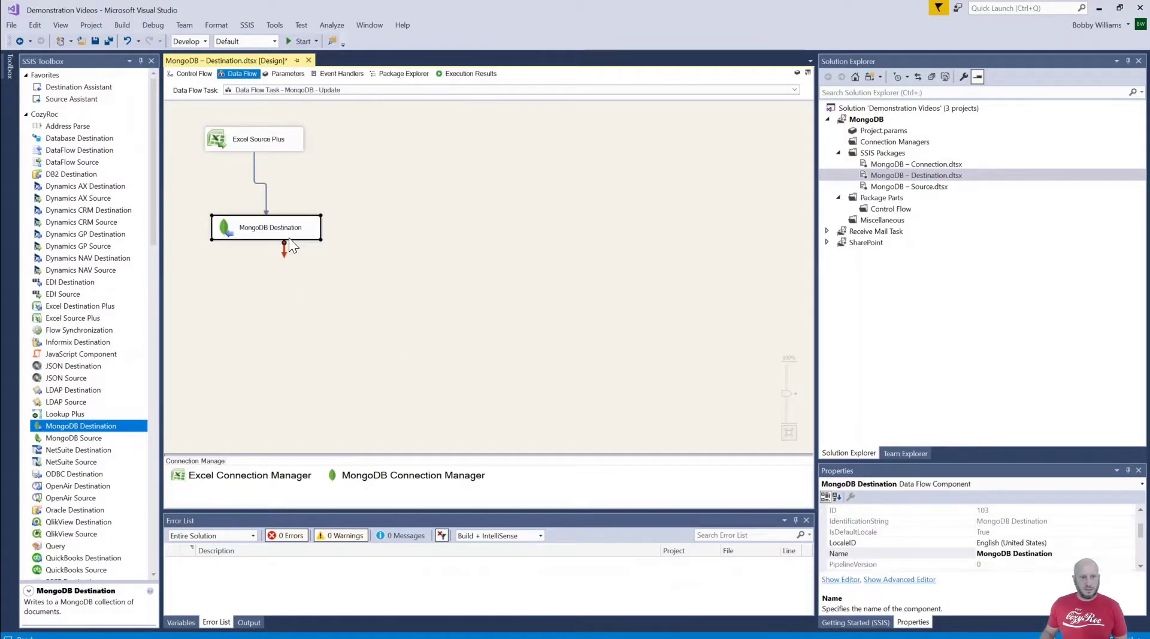
left_click(389, 222)
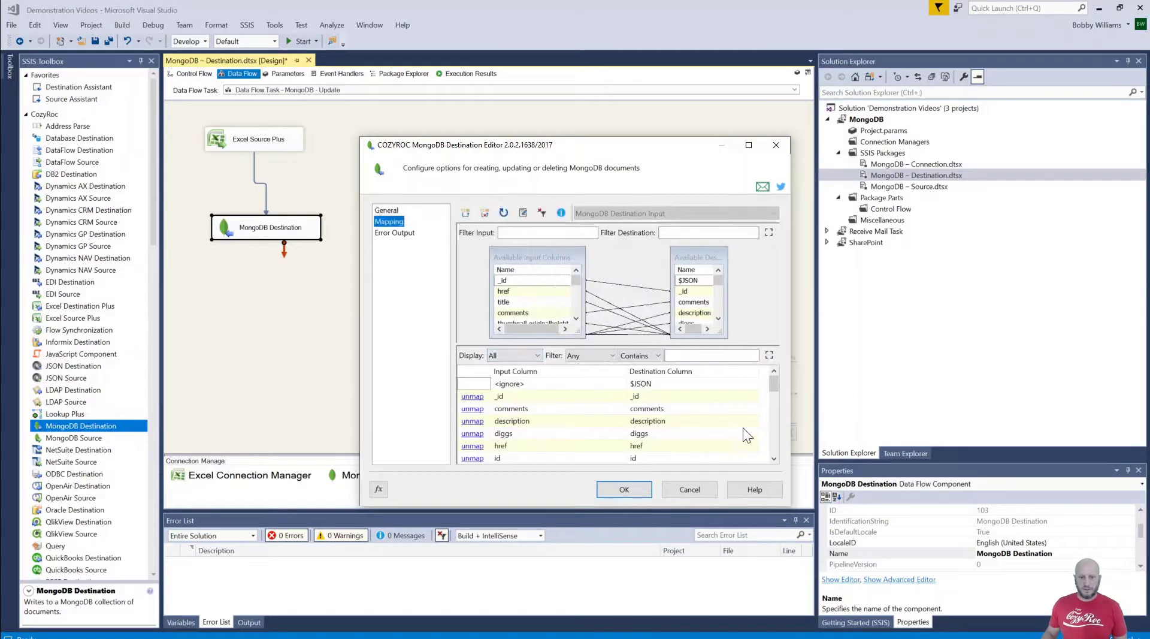
left_click_drag(774, 383, 770, 448)
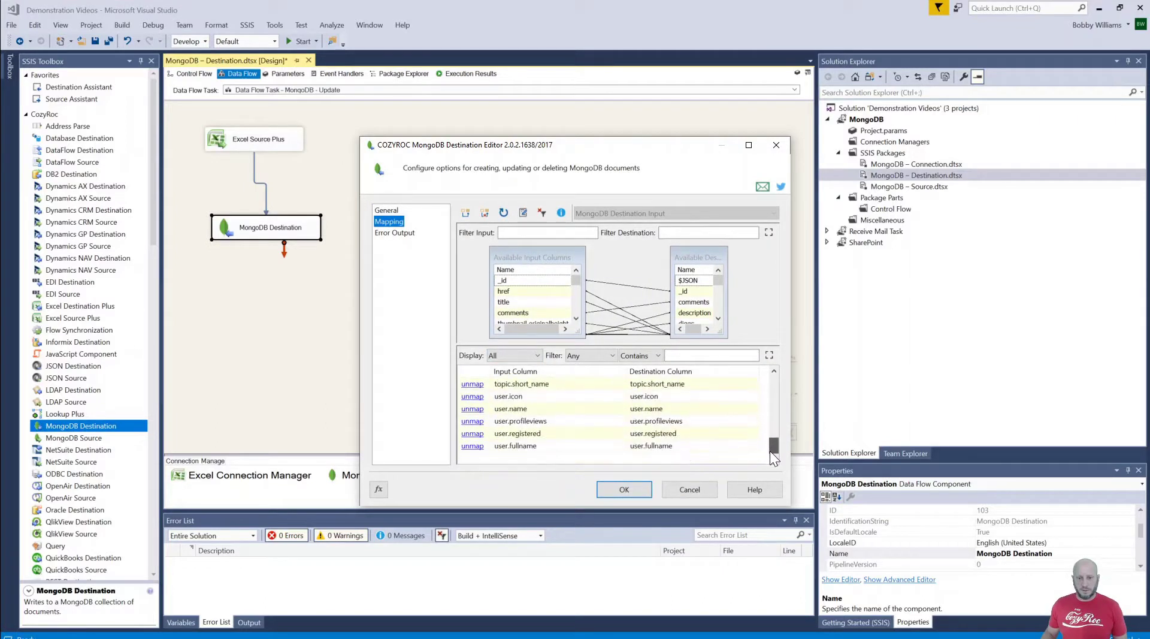
left_click(641, 487)
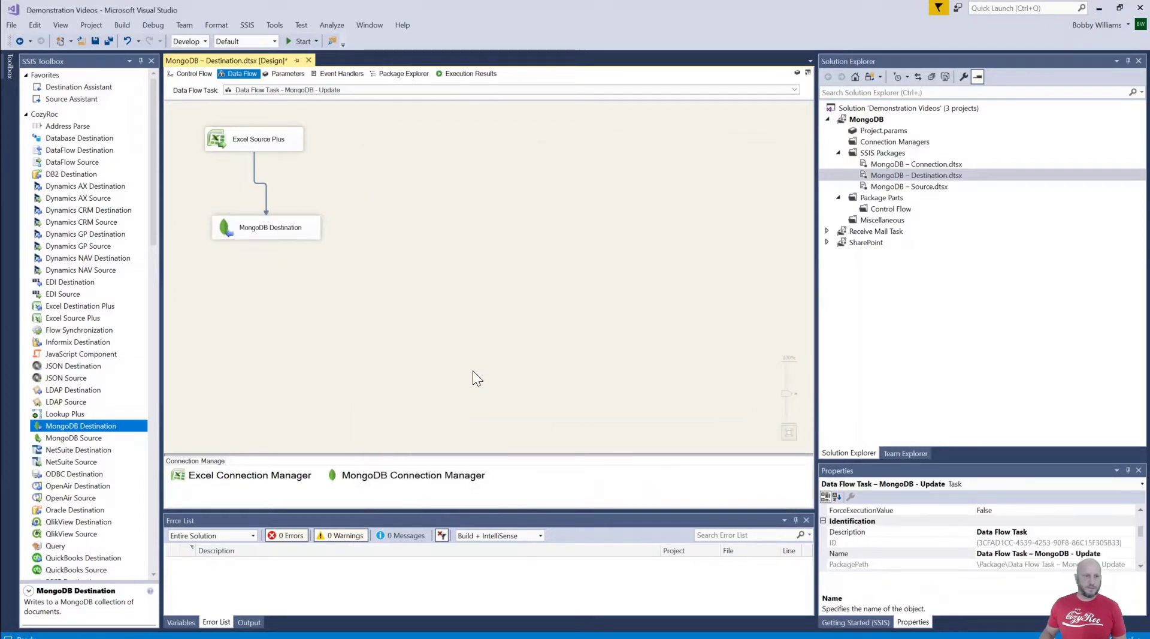
- Execute the MongoDB – Destination.dtsx package, then stop debugging
right_click(912, 178)
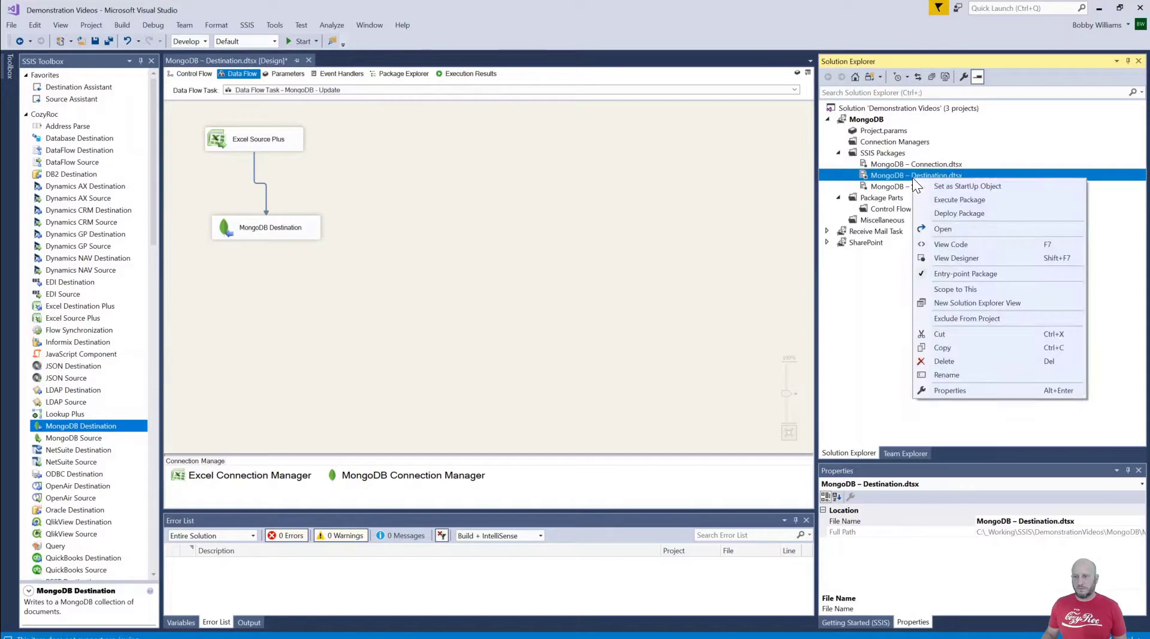
left_click(939, 200)
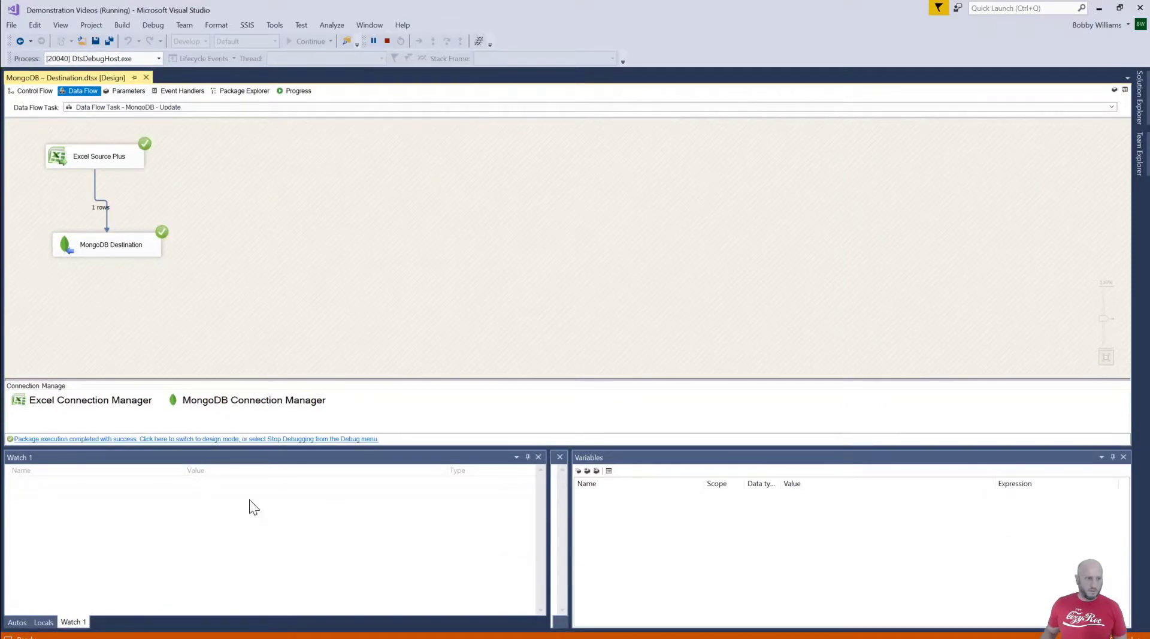
left_click(387, 41)
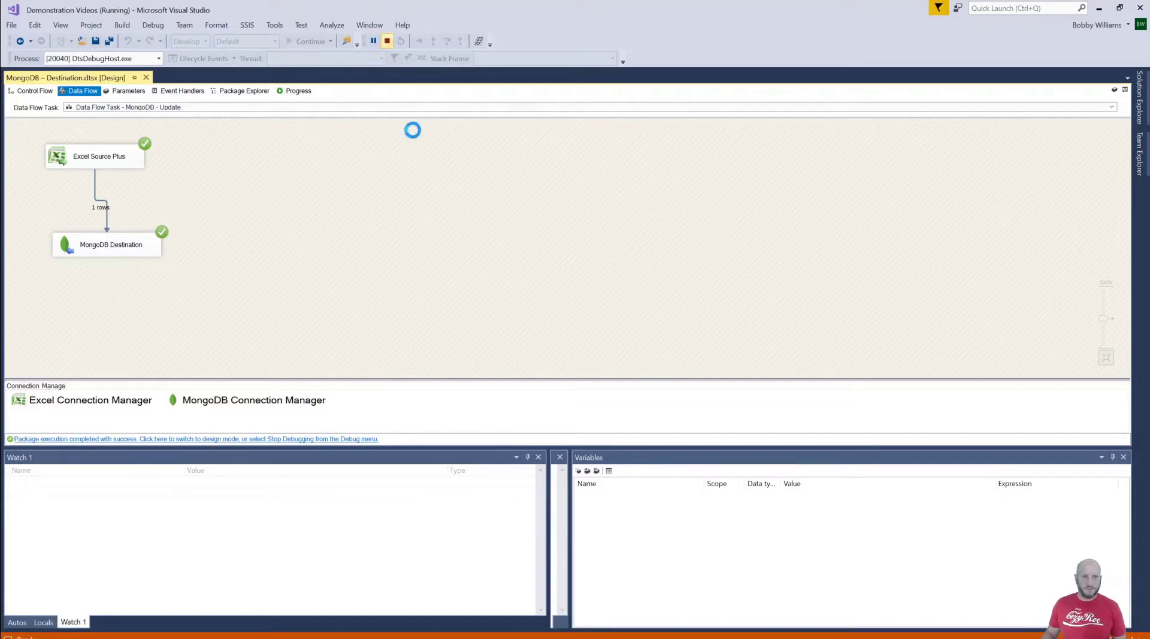
- Switch to MongoDB Atlas in the browser and rerun the _id query on the stories collection to check the updated document
key("alt+Tab")
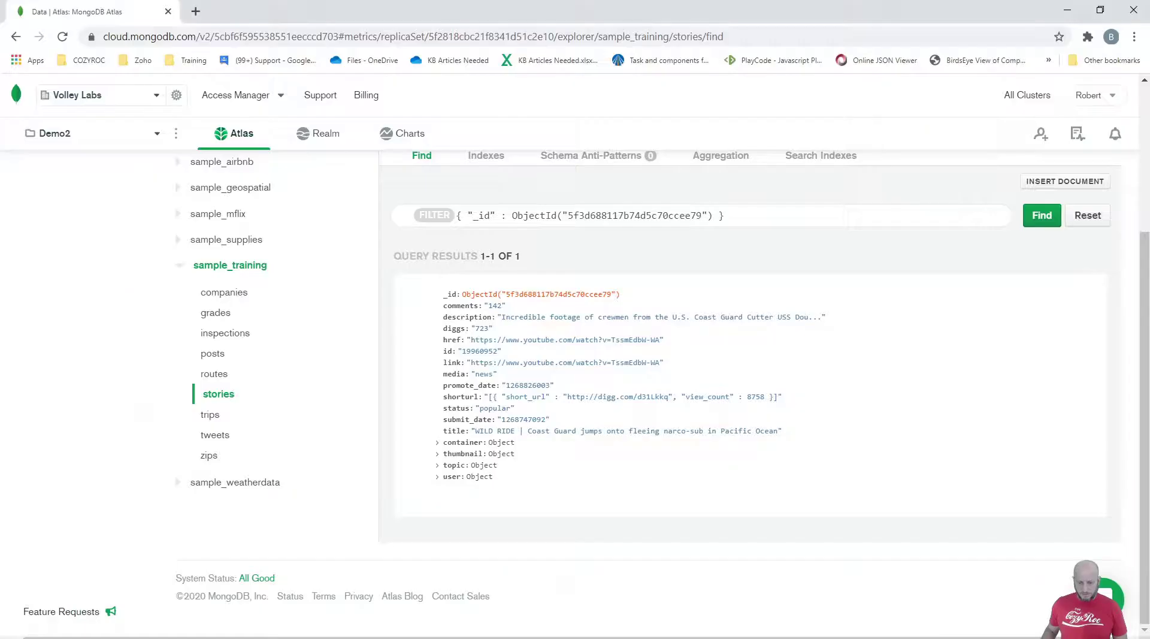
left_click(1045, 216)
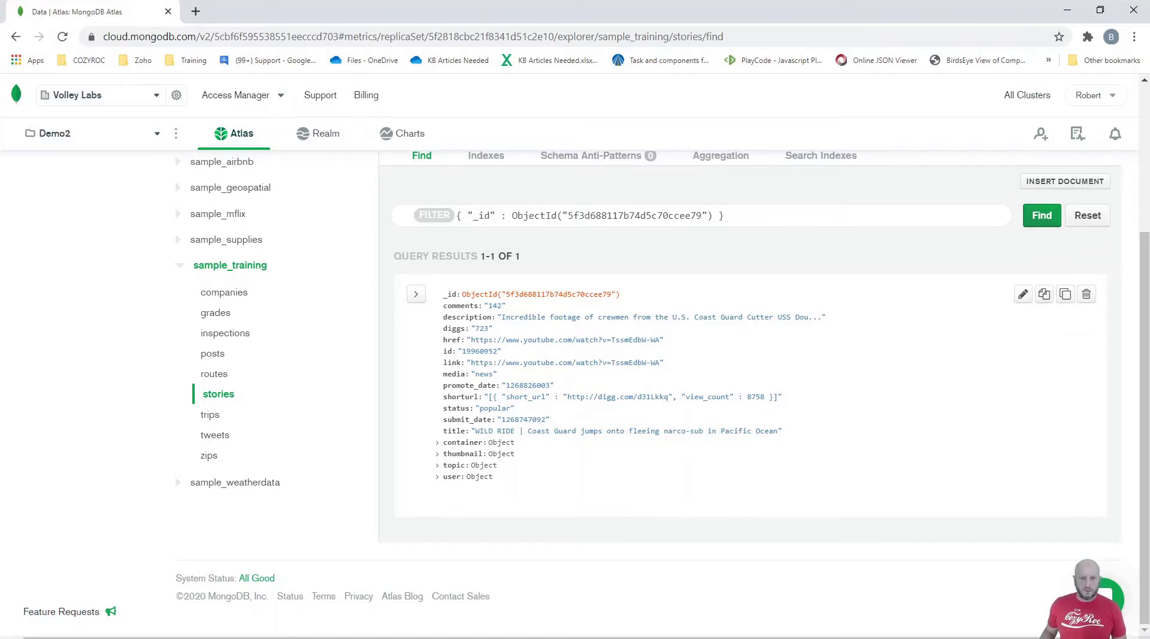
left_click(1046, 223)
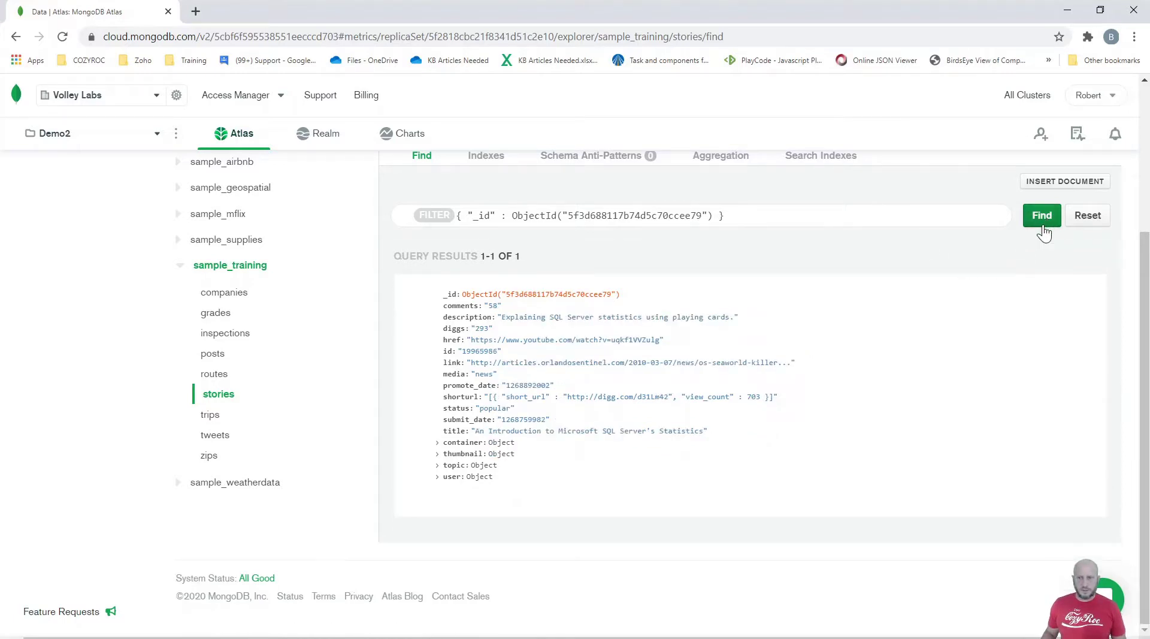
left_click(1044, 224)
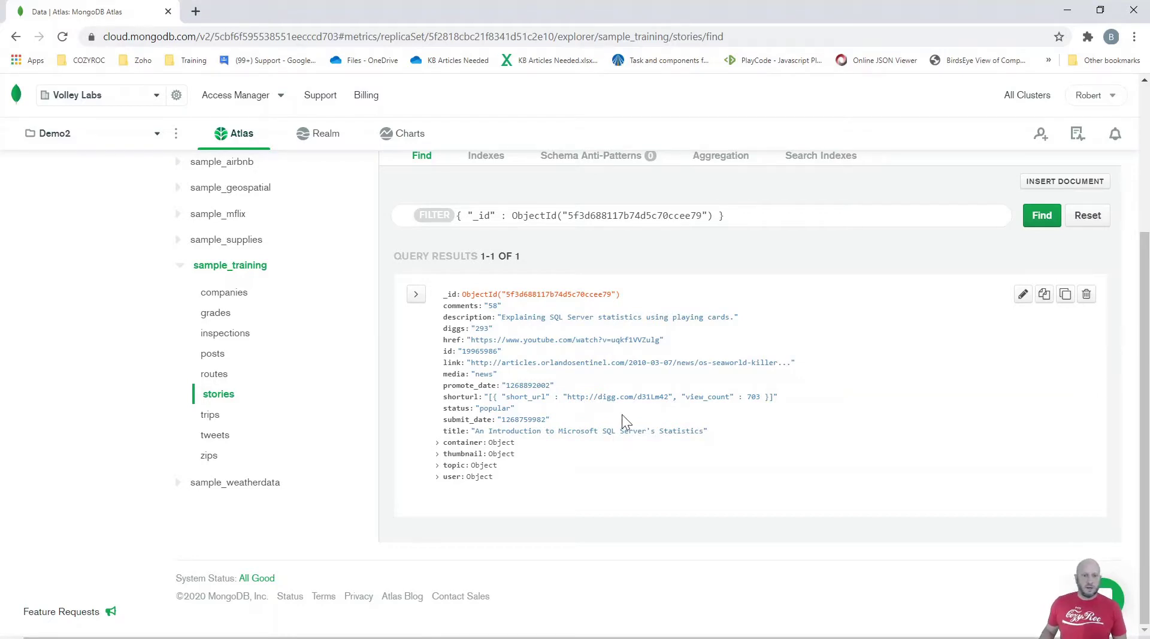
- Switch back to Visual Studio and disable the MongoDB - Update data flow task in the package's control flow
mouse_move(539, 635)
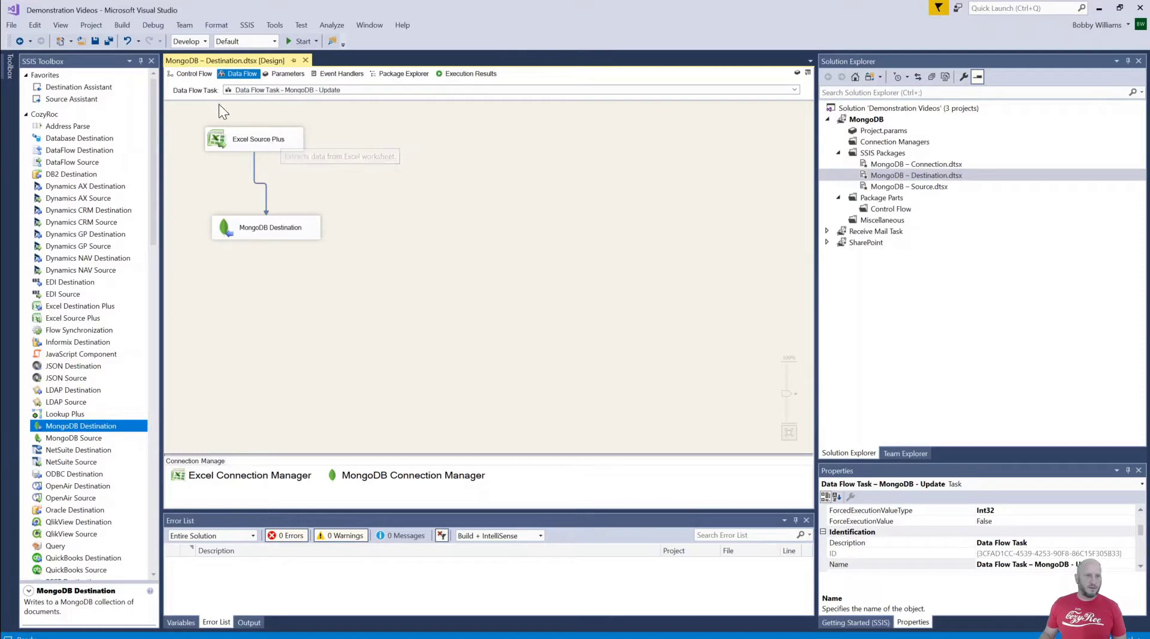
left_click(189, 73)
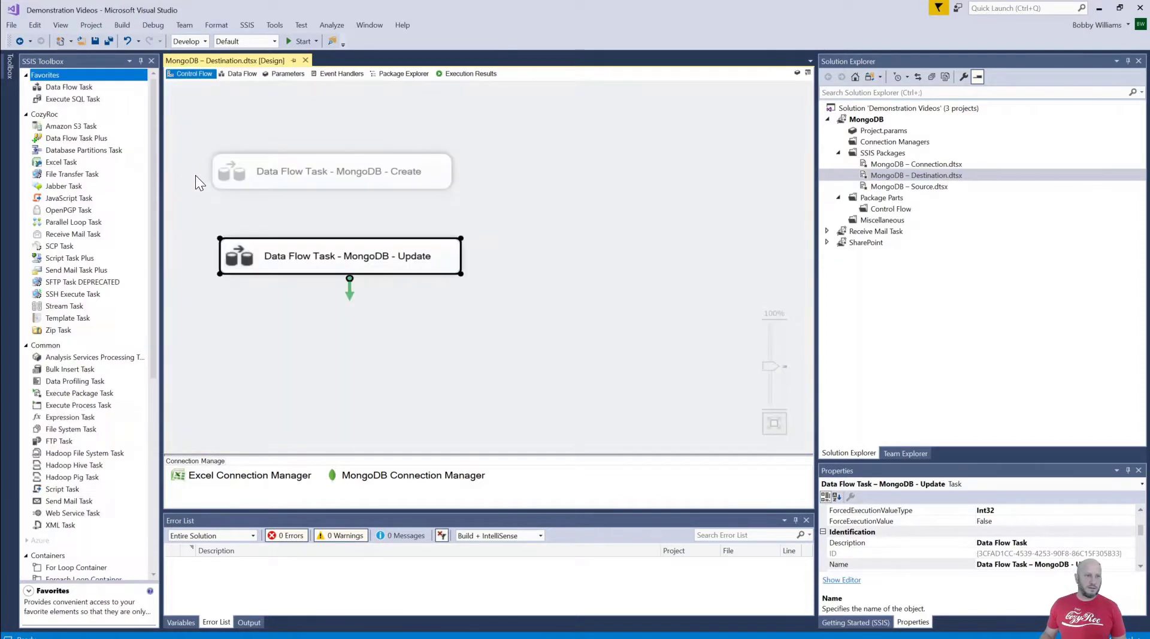
right_click(338, 268)
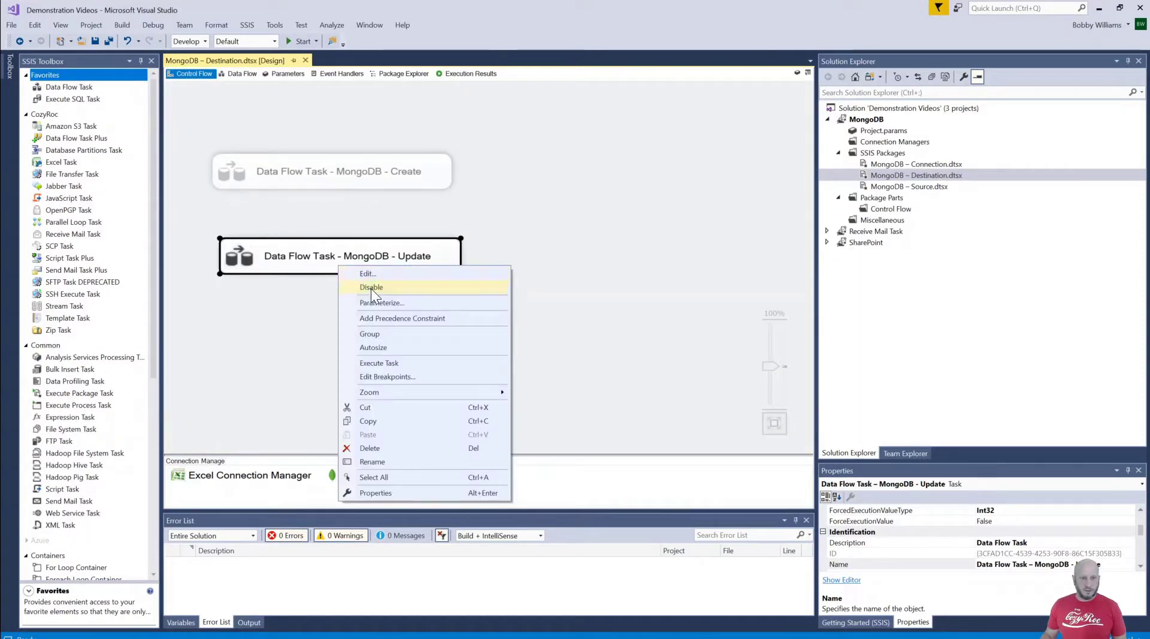
left_click(371, 289)
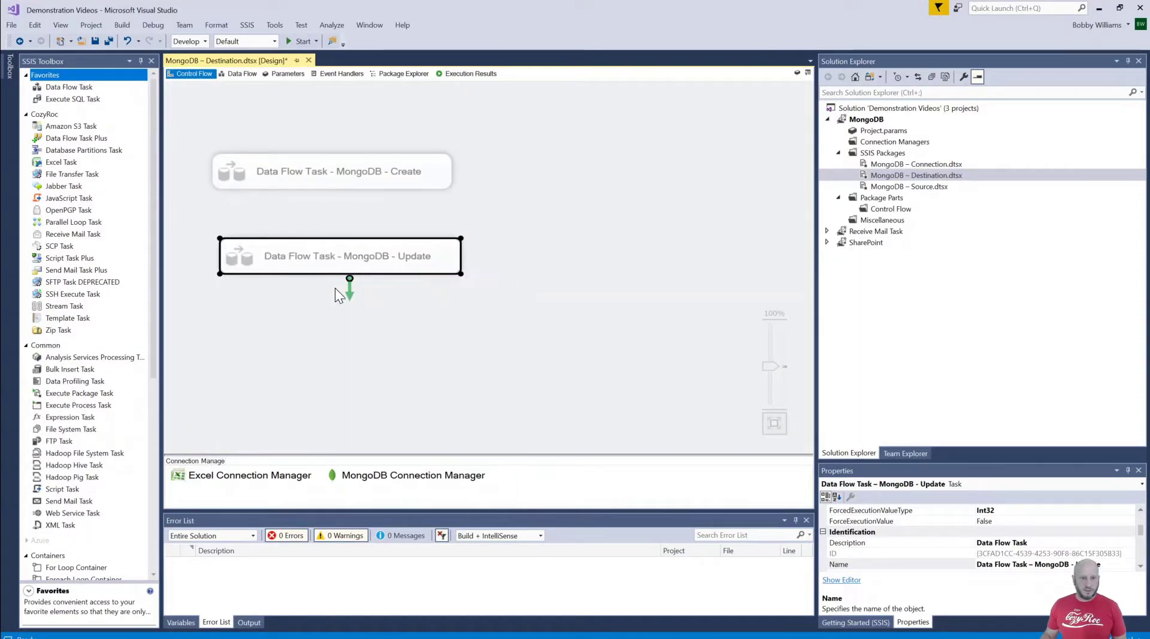
- Add a Data Flow Task below the Update task and rename it Data Flow Task - MongoDB - Delete
left_click(70, 88)
left_click_drag(70, 88, 225, 324)
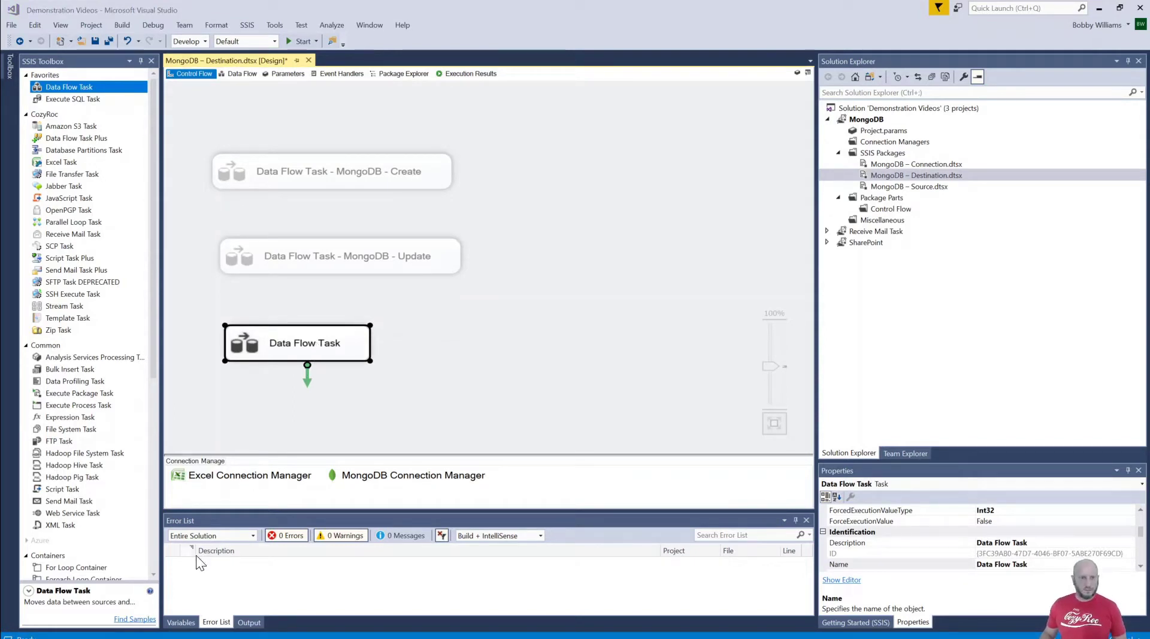
right_click(322, 351)
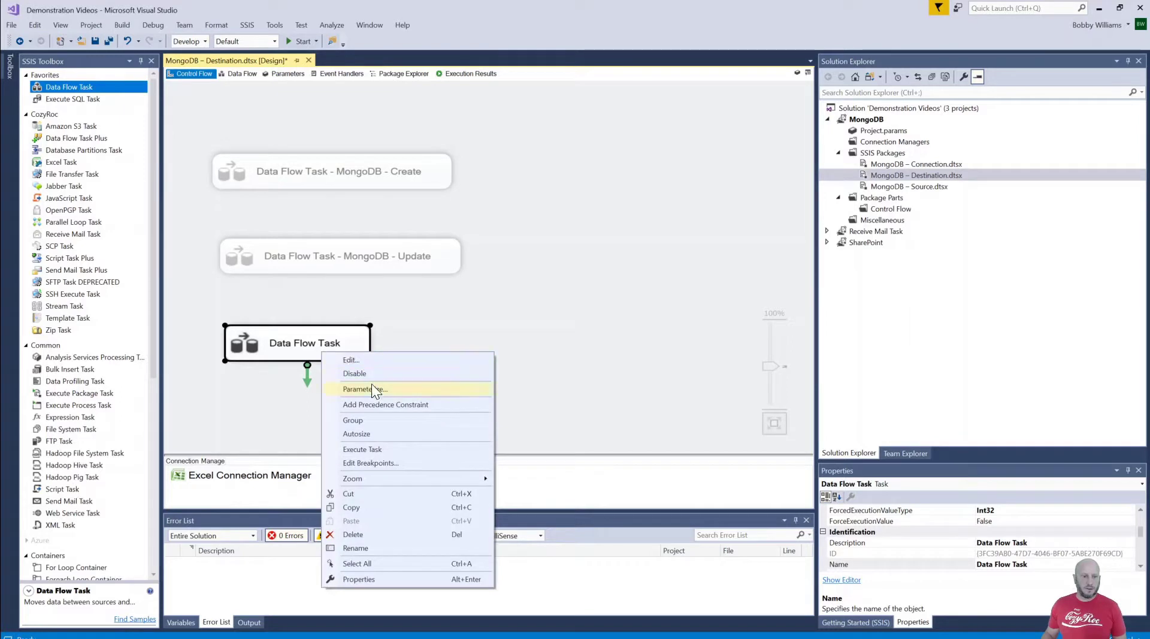
left_click(356, 548)
type("Data Flow Task - MongoDB - Delete")
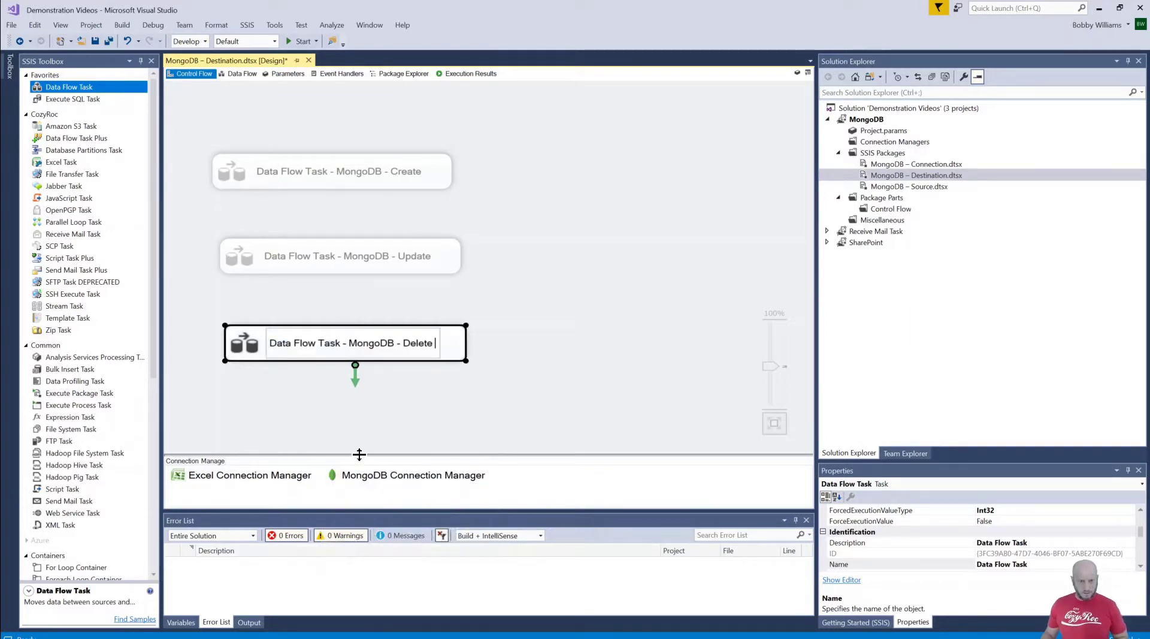
left_click(383, 407)
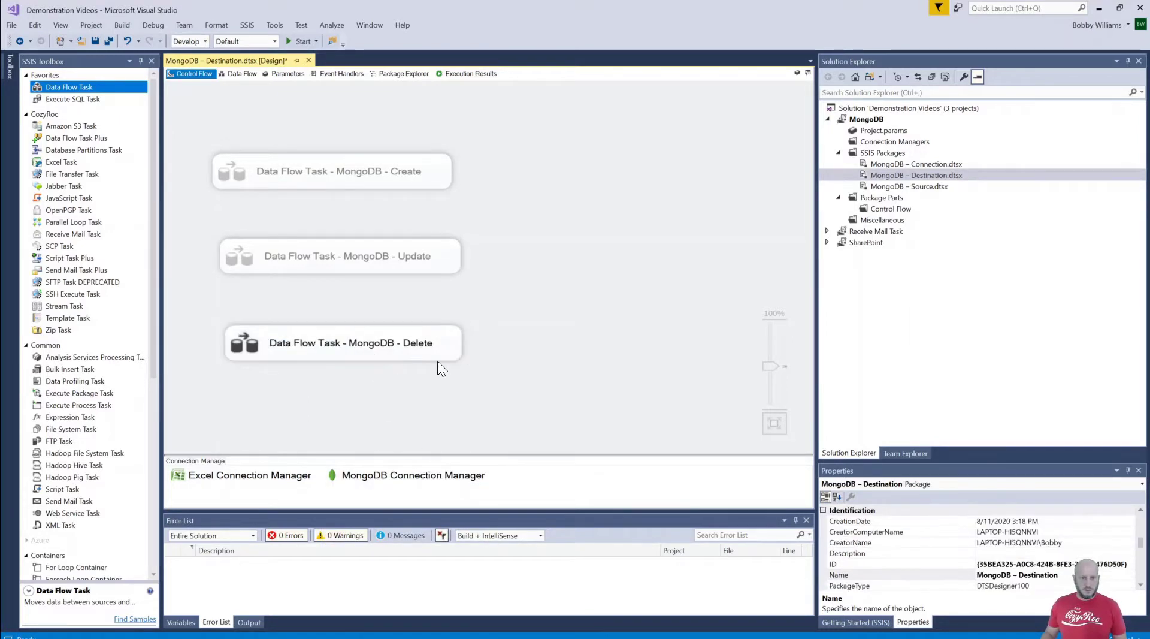
- Open the data flow of the MongoDB - Delete task and add an Excel Source Plus component
double_click(437, 354)
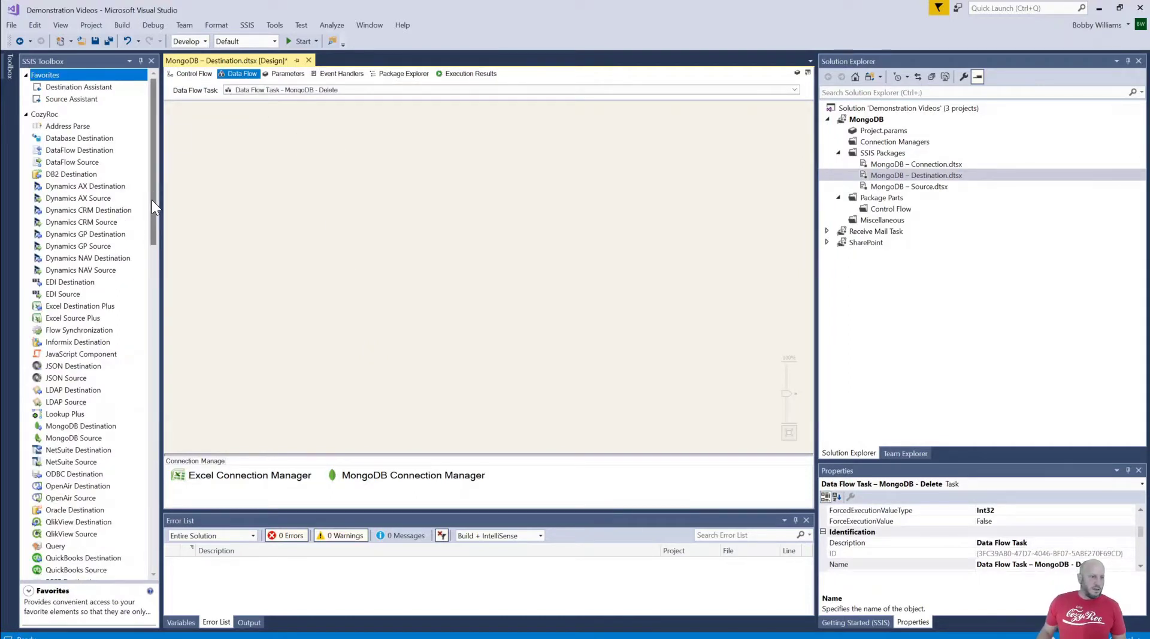
left_click(63, 318)
left_click_drag(64, 317, 210, 156)
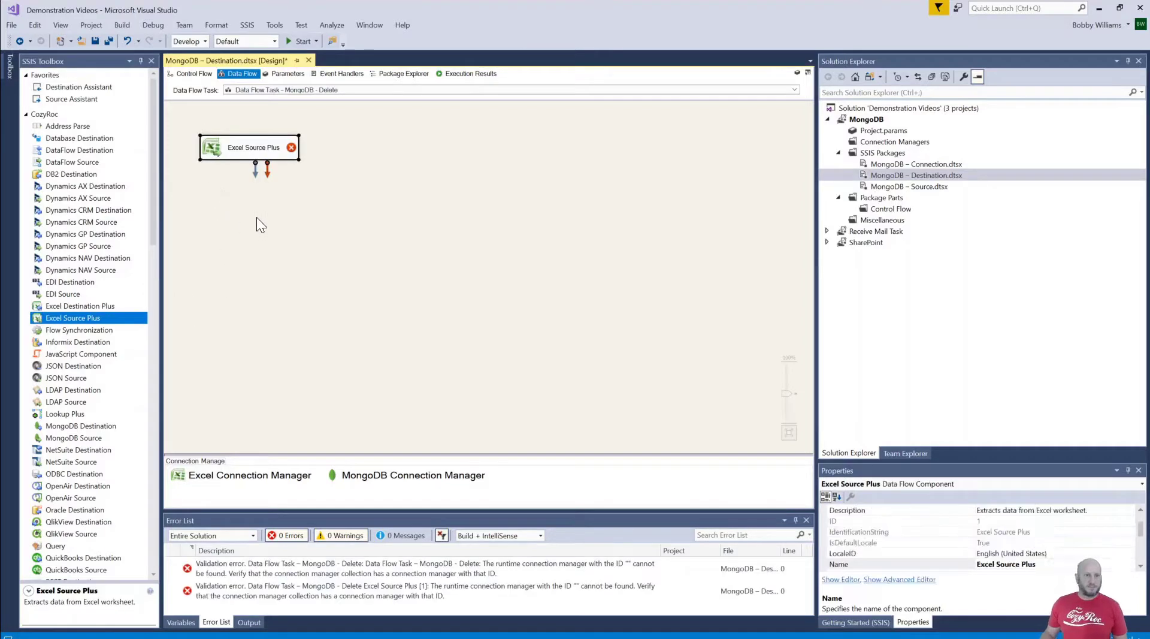
- Configure Excel Source Plus with Excel Connection Manager and the Delete worksheet, then check its columns and accept
double_click(246, 156)
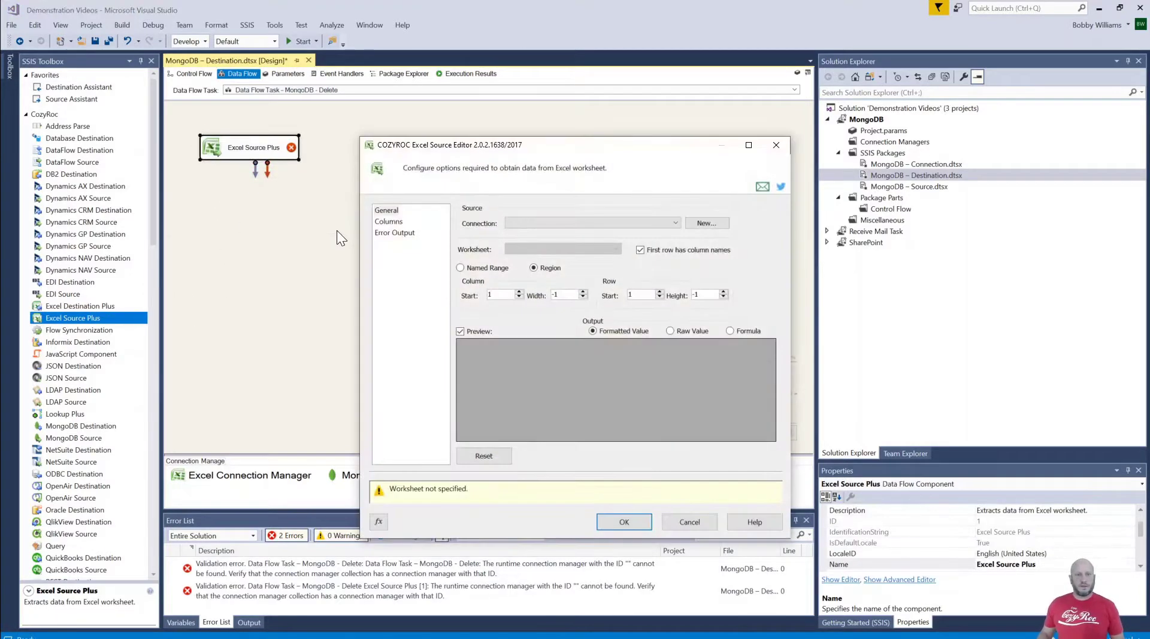
left_click(671, 221)
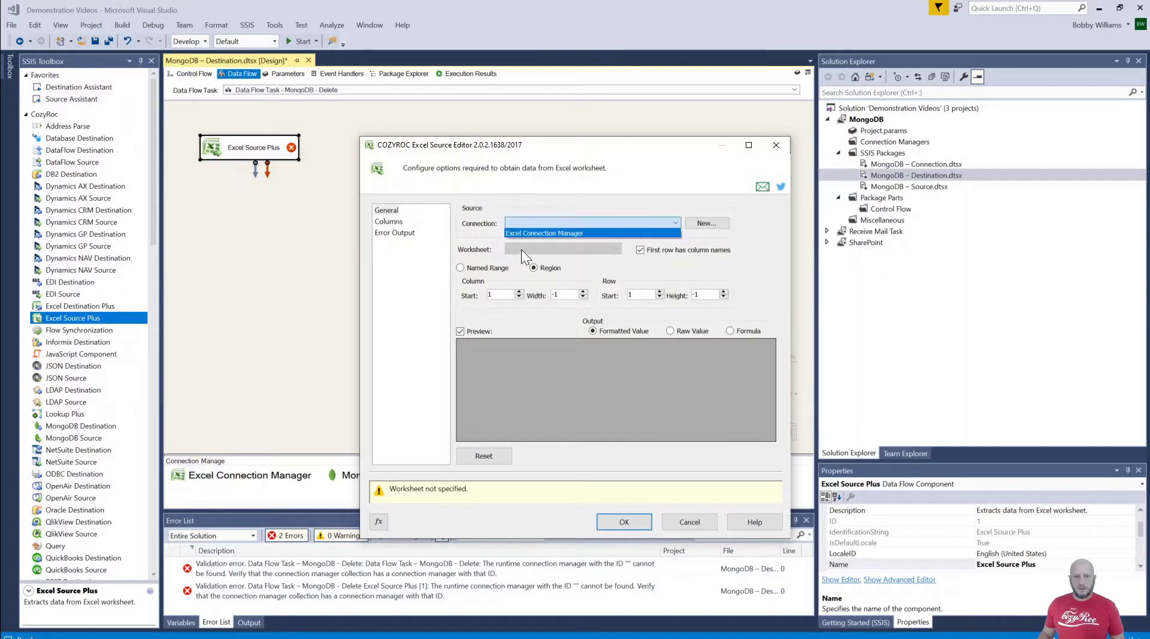
left_click(544, 232)
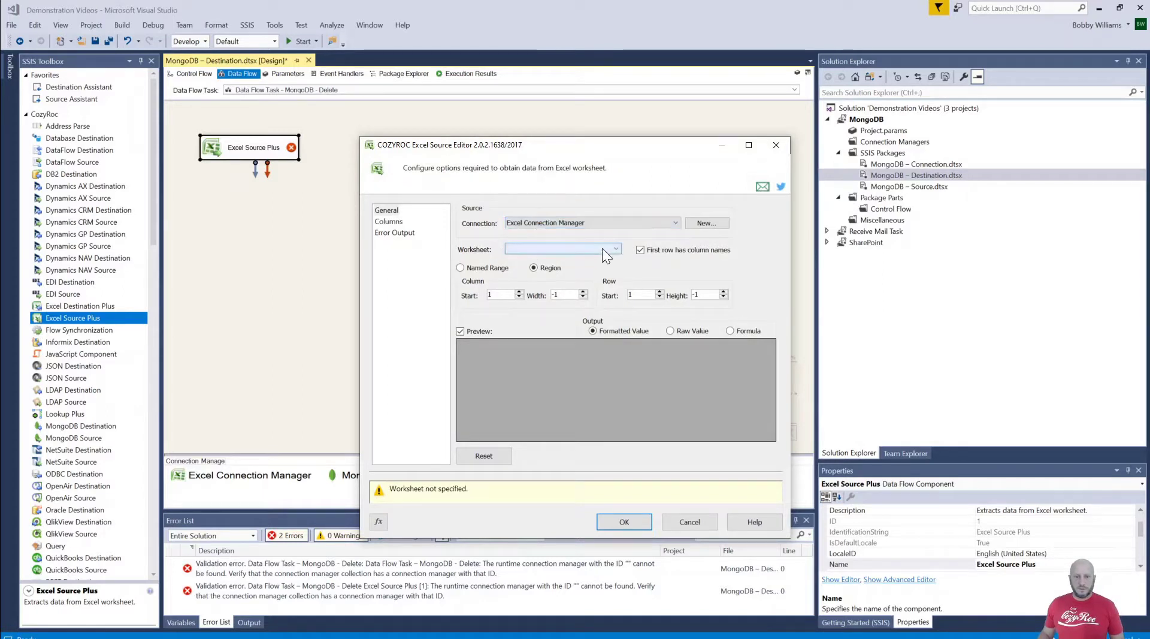
left_click(620, 248)
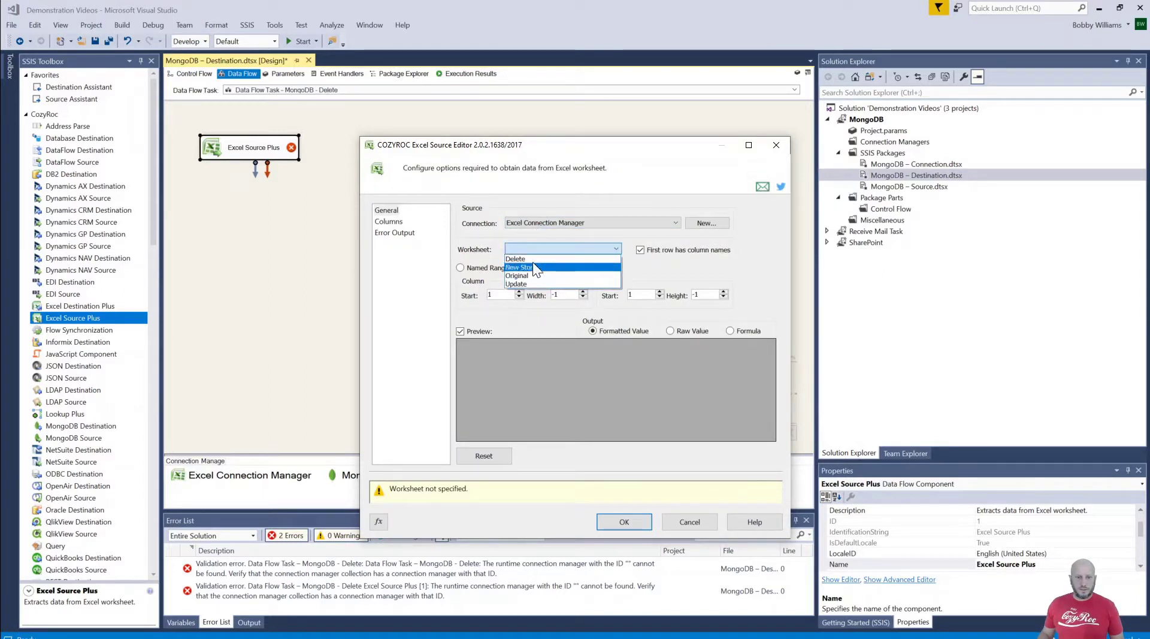
left_click(533, 260)
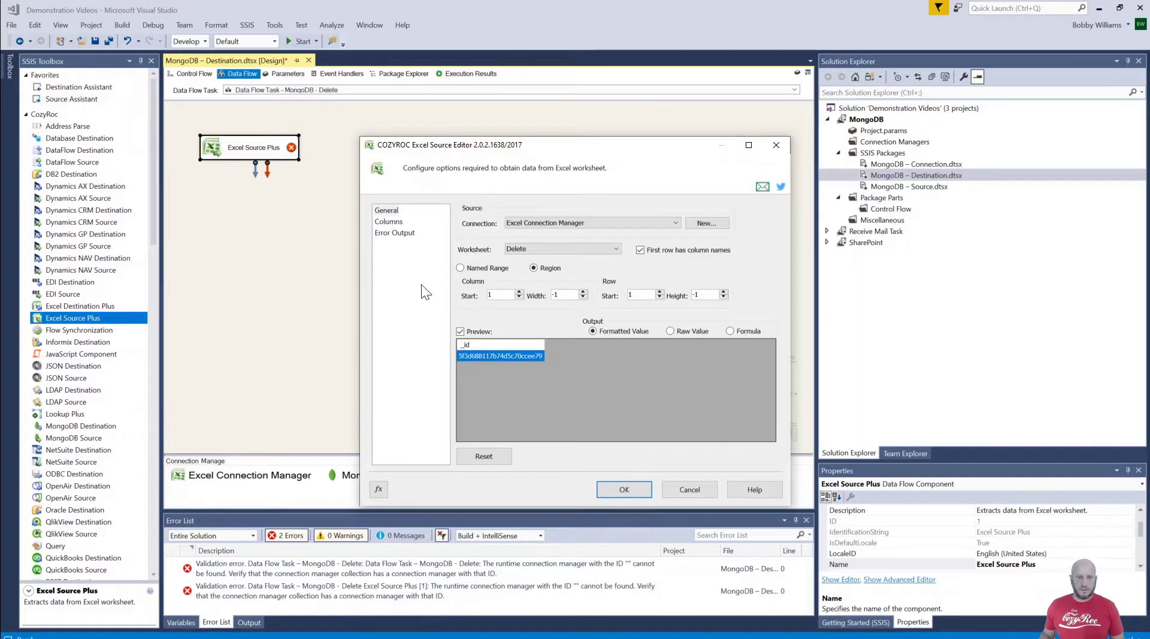
left_click(389, 222)
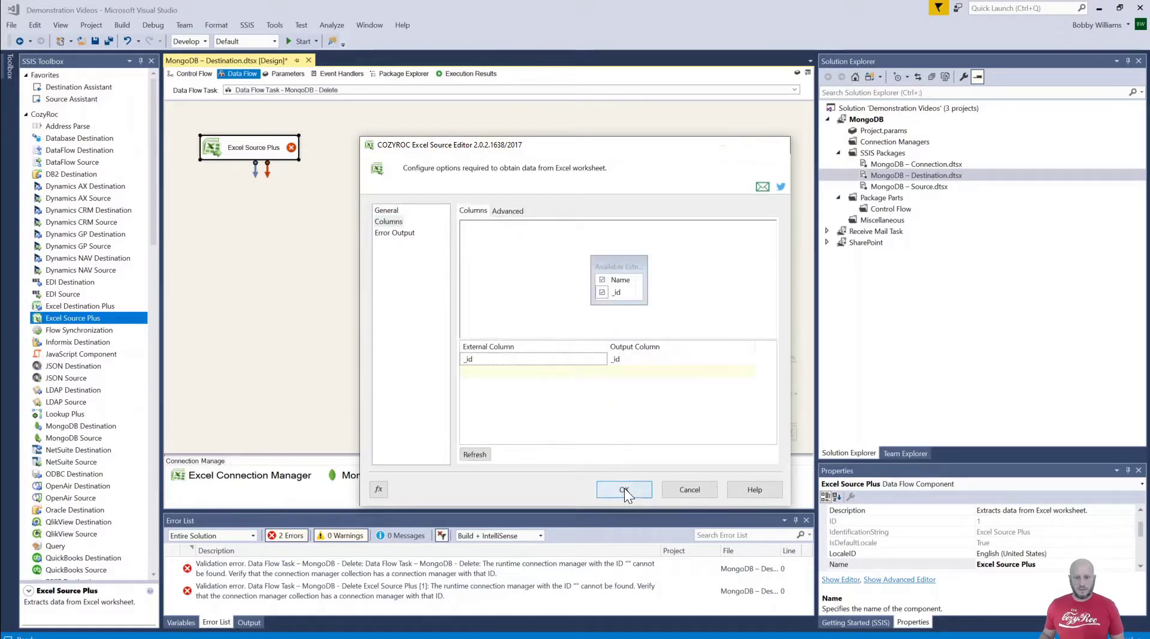
left_click(624, 489)
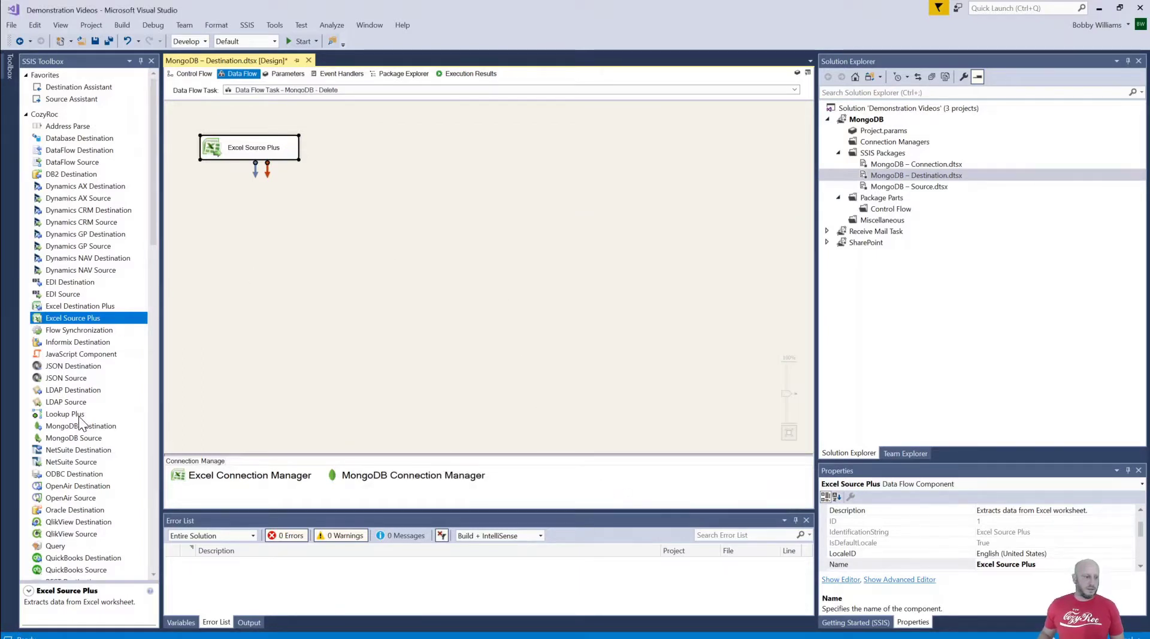
- Add a MongoDB Destination below the Excel source, using MongoDB Connection Manager, the Delete action and the stories collection
left_click_drag(69, 426, 217, 235)
left_click(356, 268)
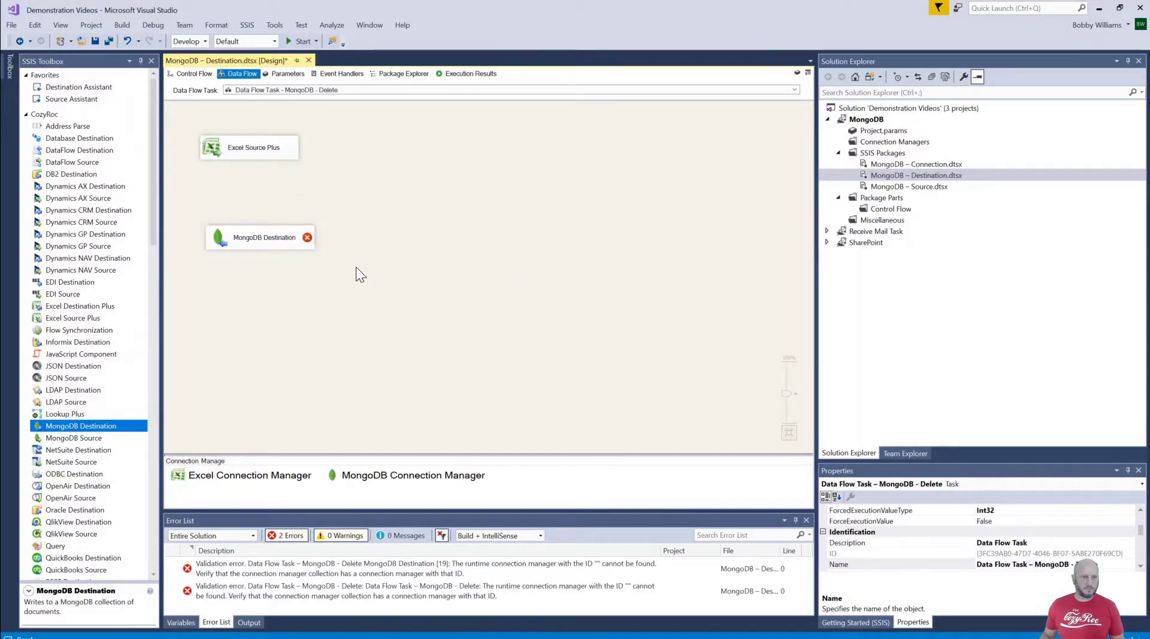
double_click(282, 243)
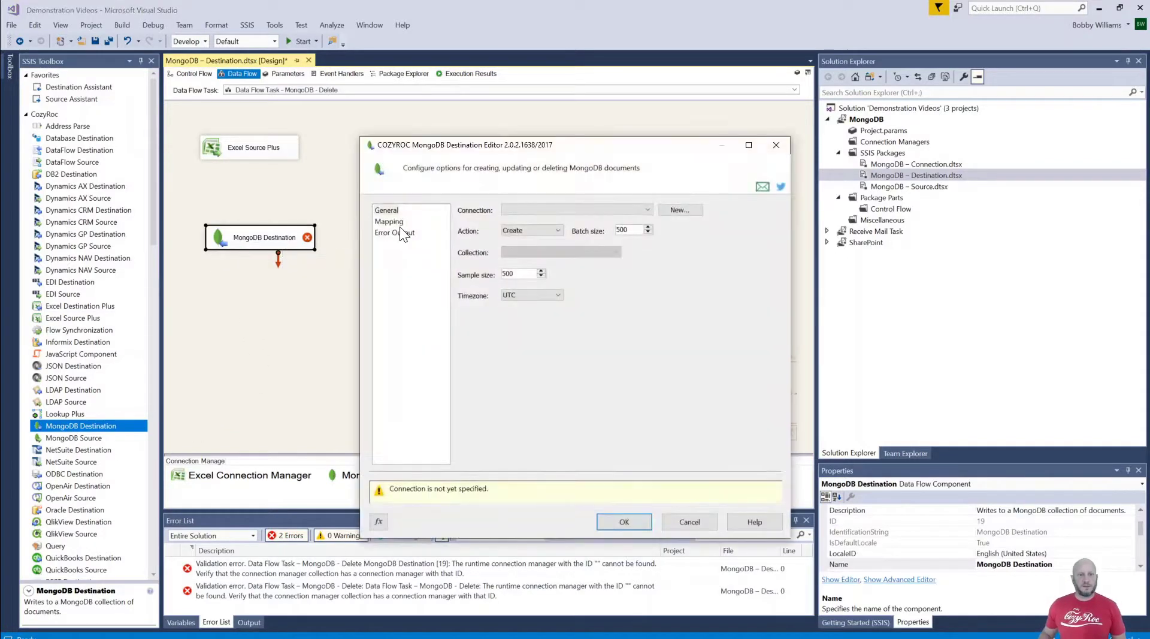
left_click(648, 210)
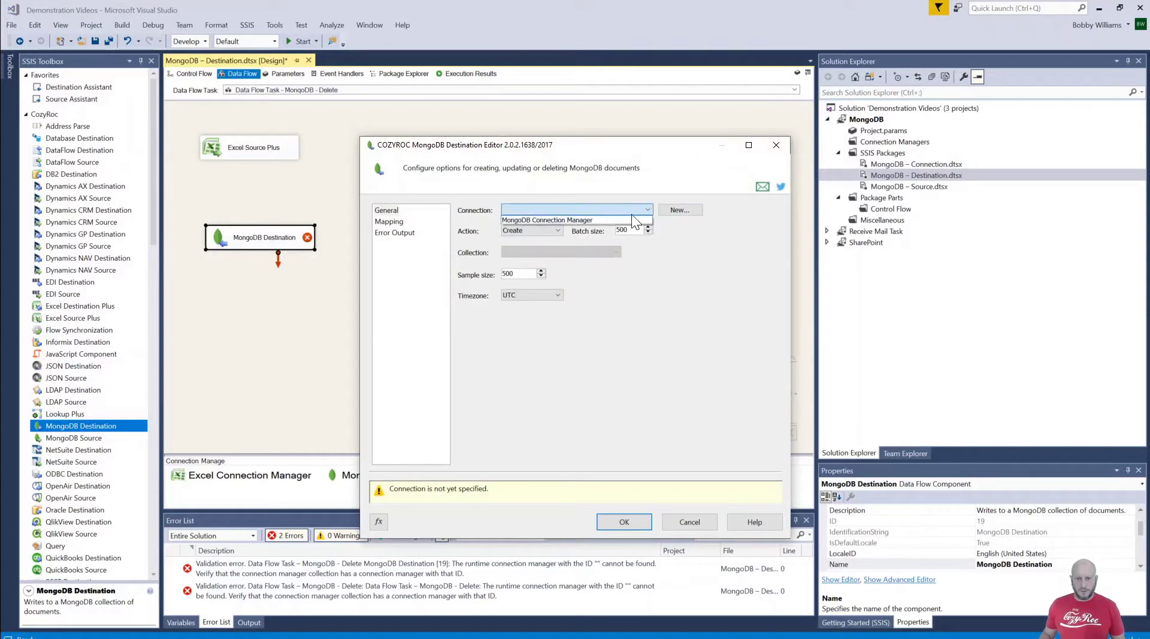
left_click(584, 216)
left_click(557, 232)
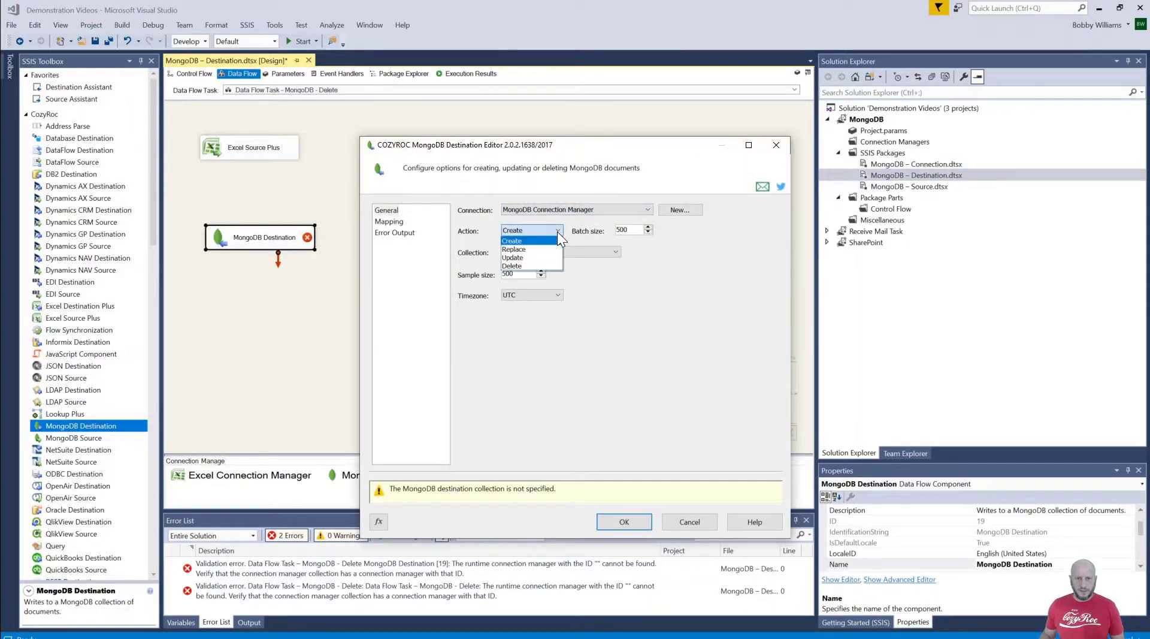
left_click(547, 266)
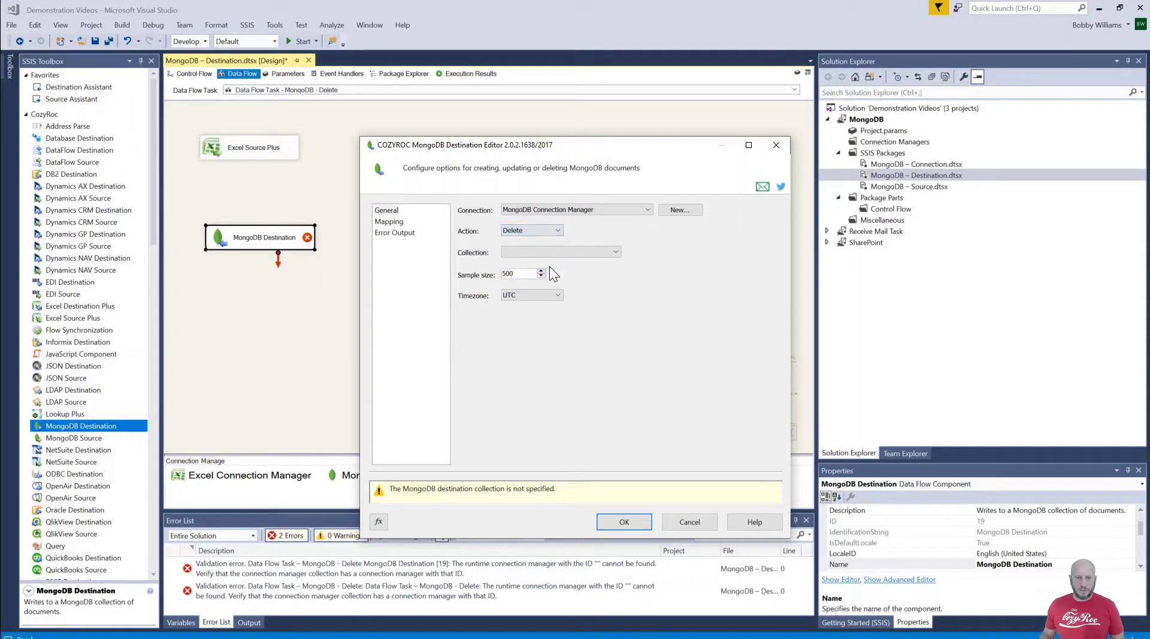
left_click(617, 251)
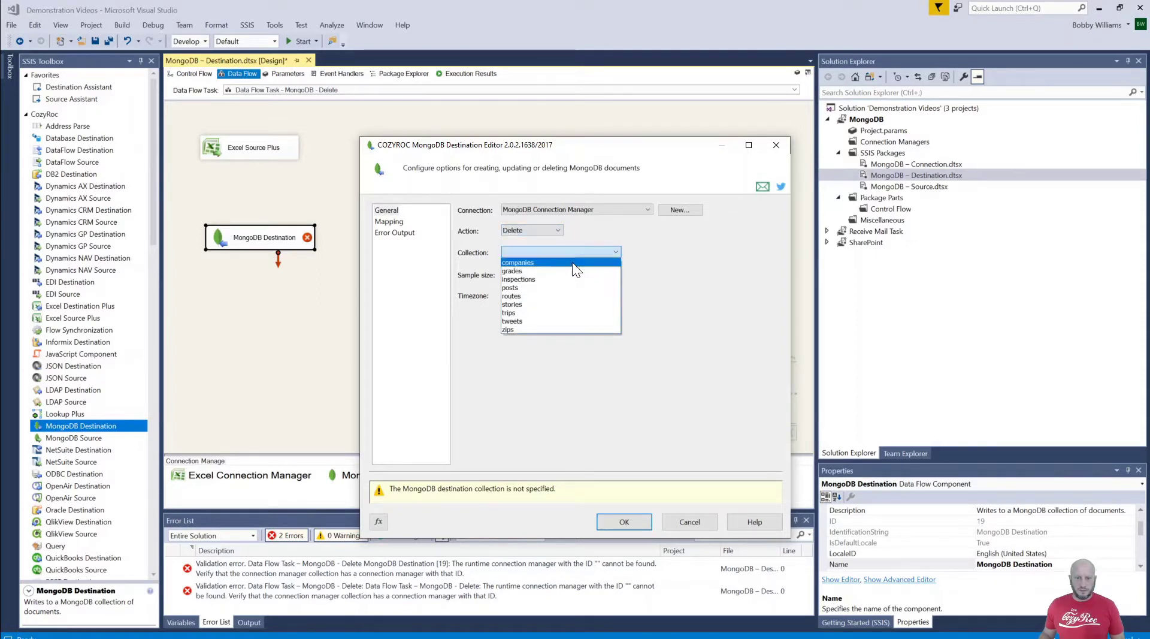
left_click(522, 304)
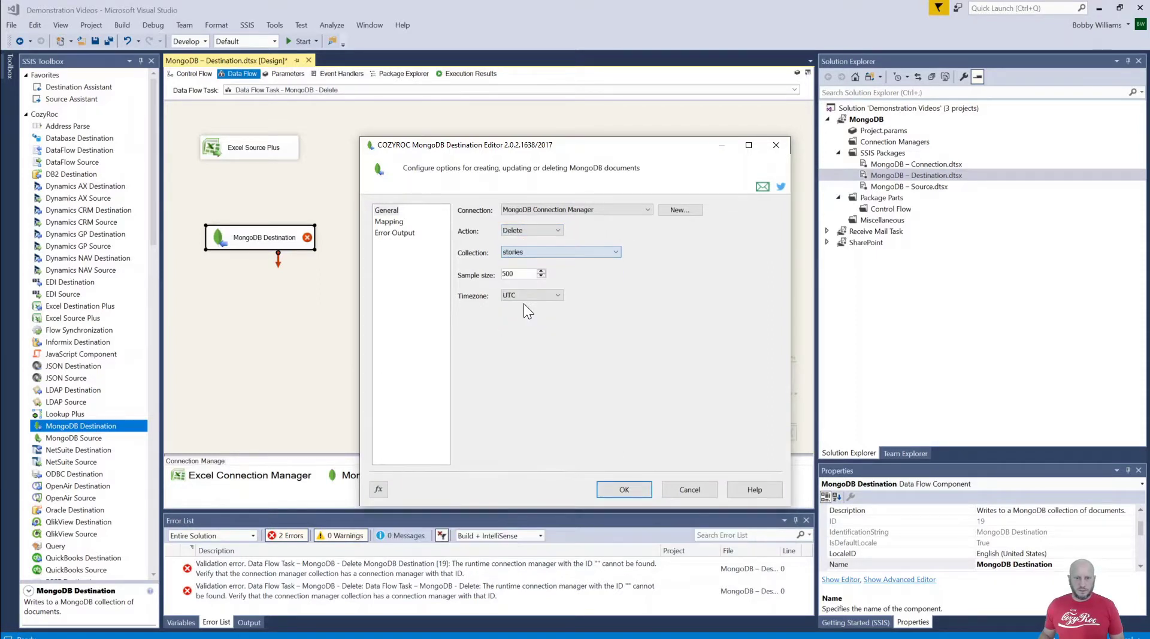
left_click(389, 222)
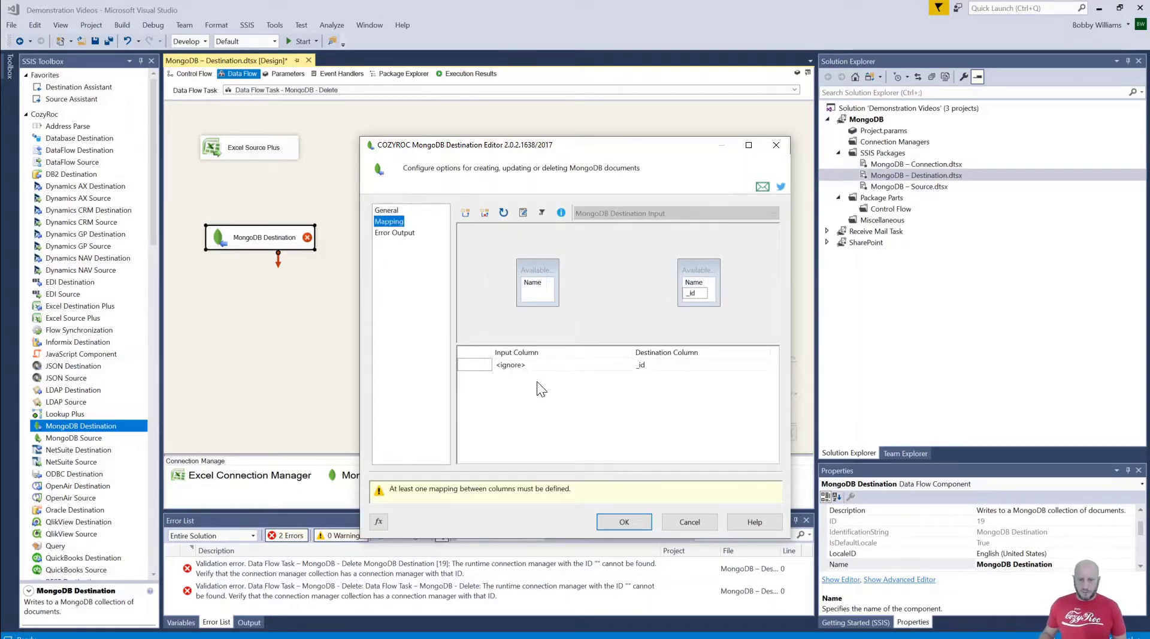
left_click(621, 523)
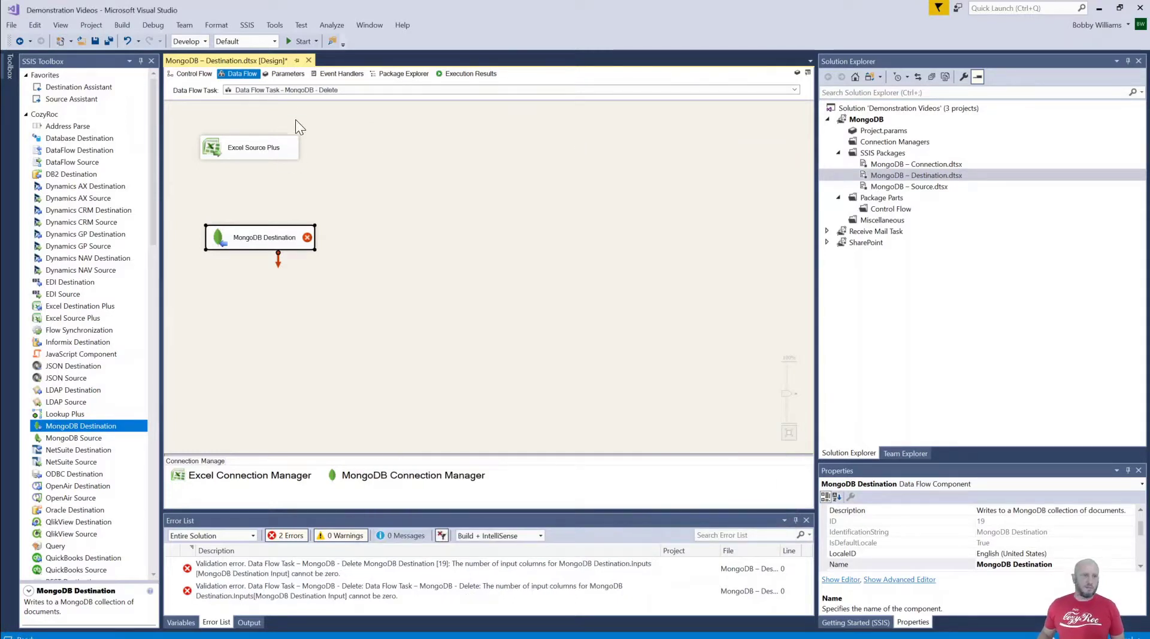
- Connect Excel Source Plus to the MongoDB Destination, then review and accept the _id column mapping
left_click(263, 157)
left_click_drag(256, 172, 268, 235)
double_click(312, 246)
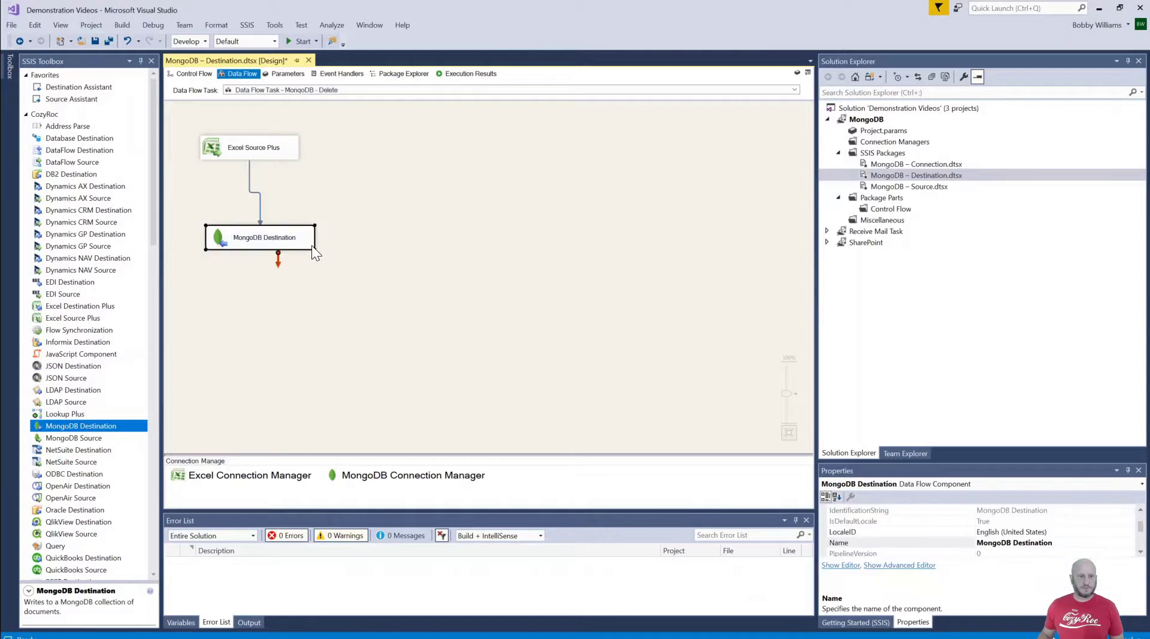
left_click(391, 221)
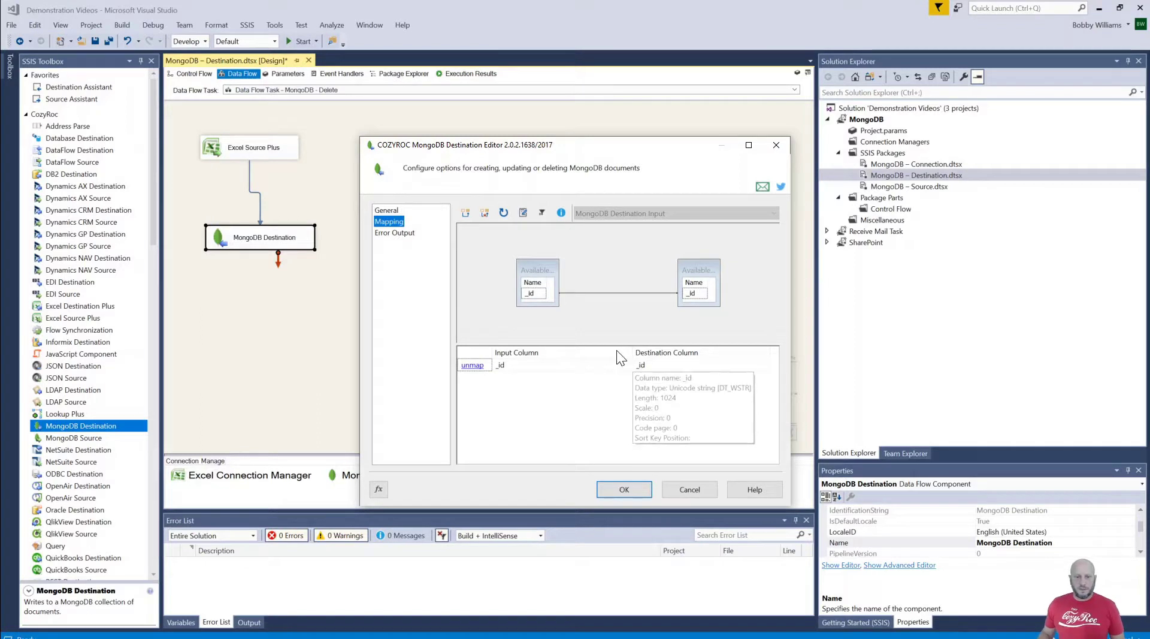
left_click(625, 490)
left_click(569, 353)
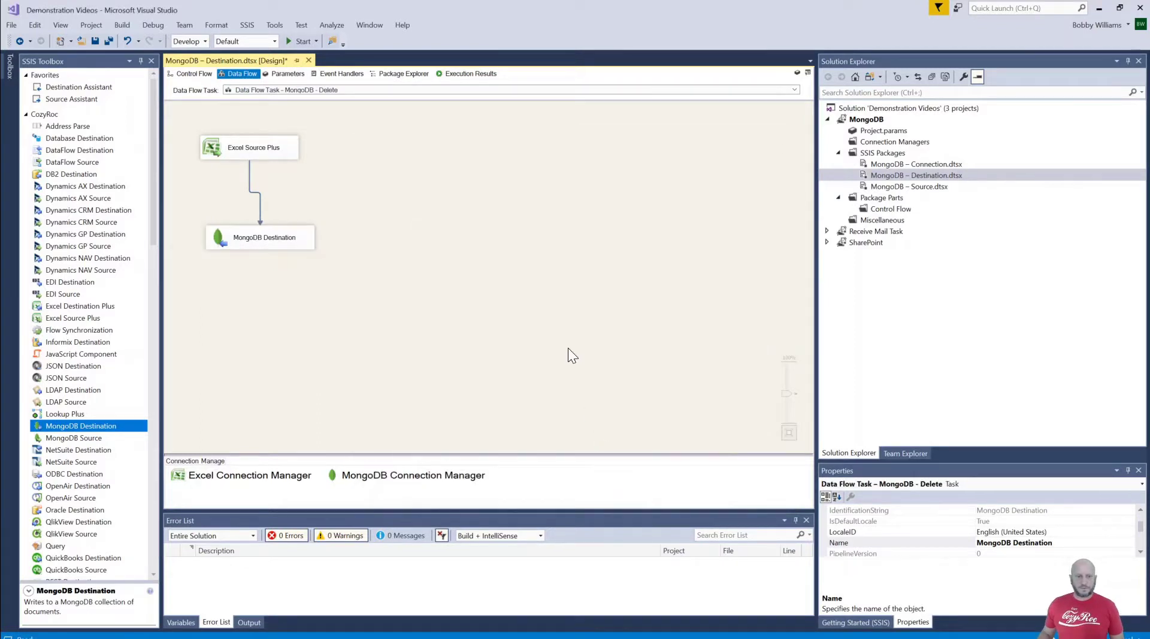
- Execute the MongoDB – Destination.dtsx package with the Delete data flow, then stop debugging
right_click(925, 173)
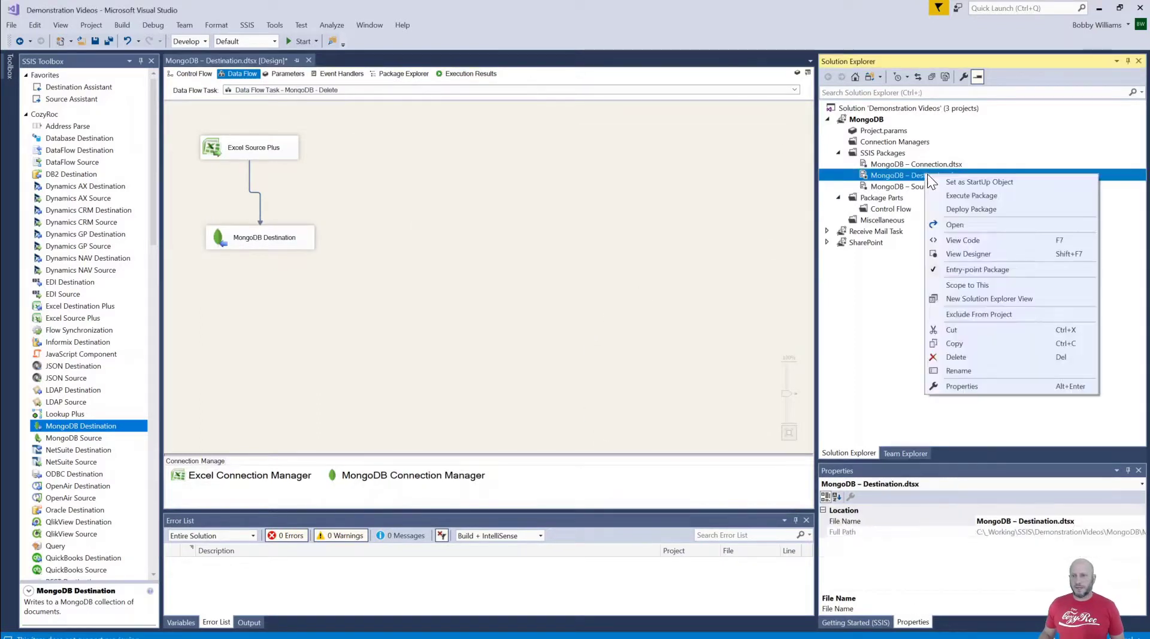
left_click(982, 198)
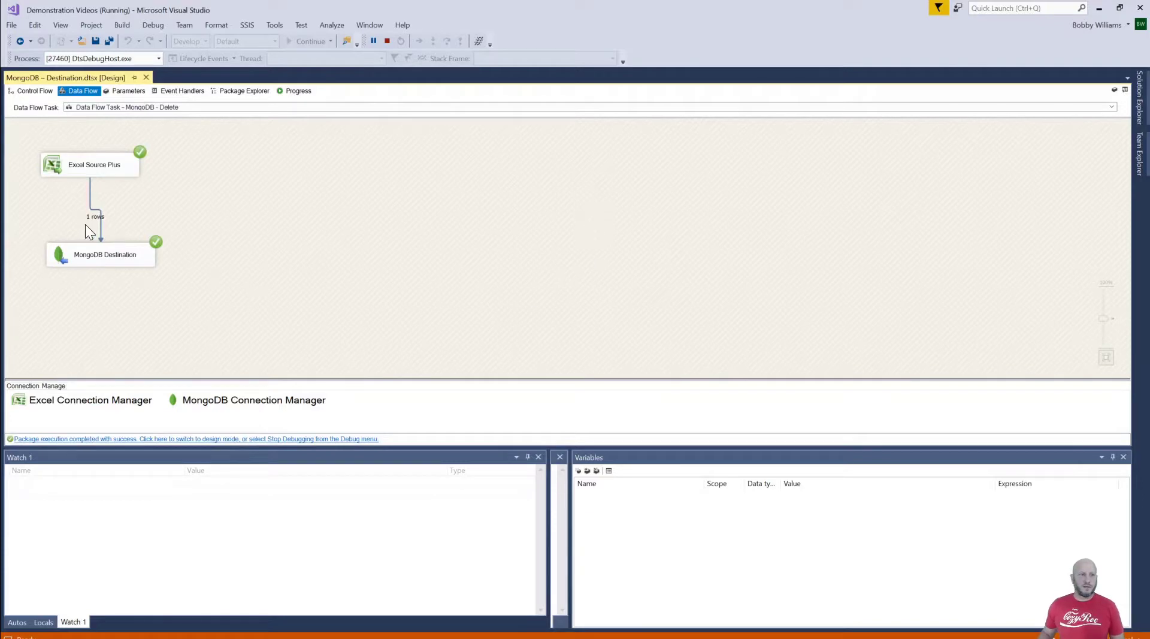
left_click(387, 41)
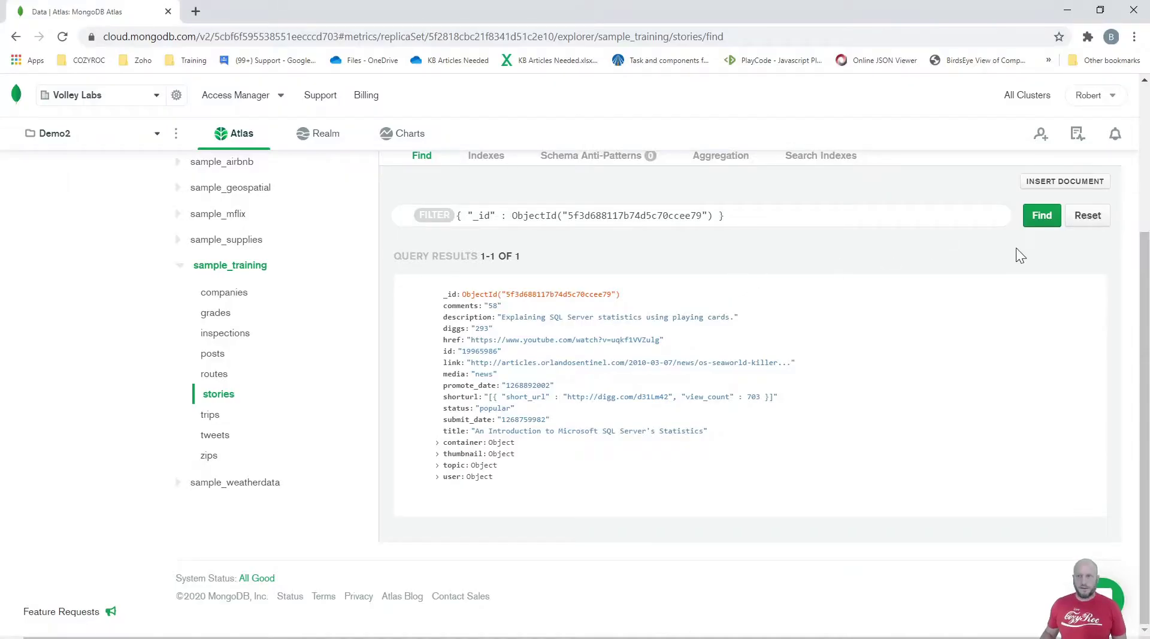
- Switch to MongoDB Atlas in the browser and rerun the _id query on the stories collection to check the deletion
left_click(1049, 222)
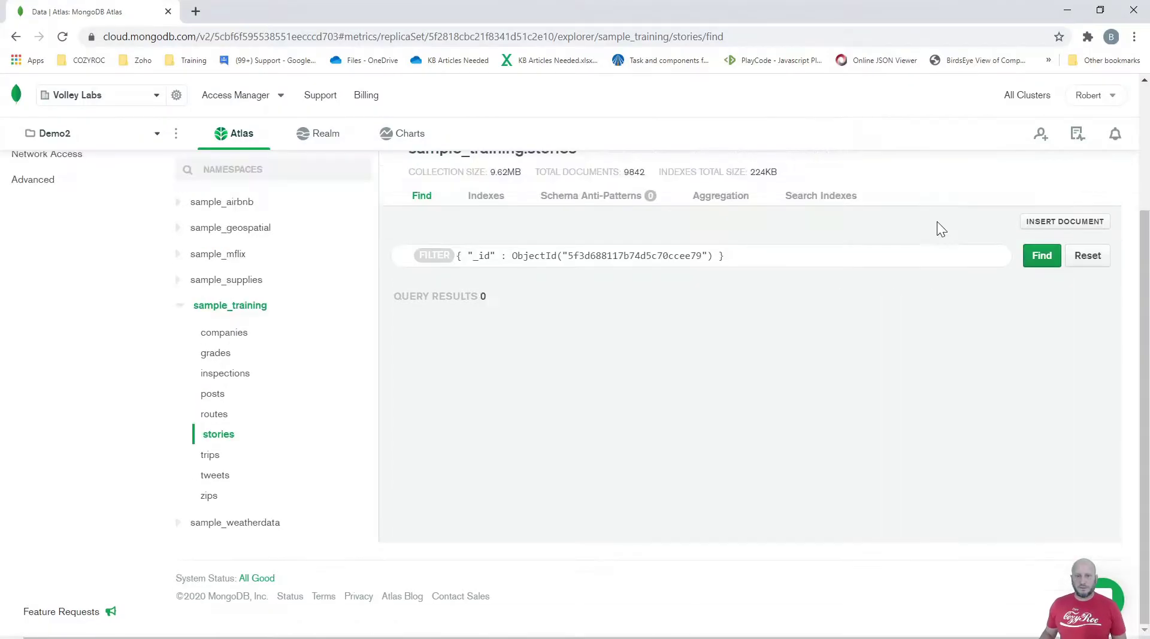